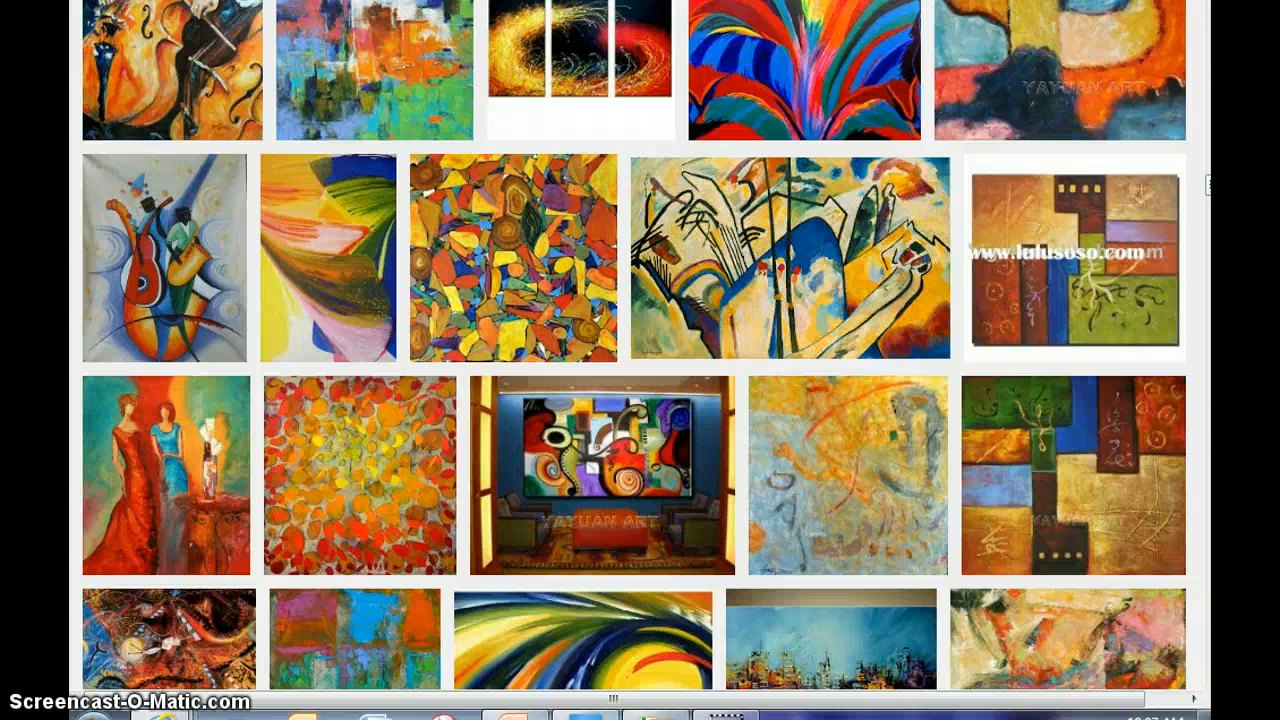
Look through the abstract painters image results back up to the first row, examining the paintings' colours, shapes and styles.
{"action": "scroll", "coordinate": [1208, 185], "scroll_direction": "up", "scroll_amount": 1}
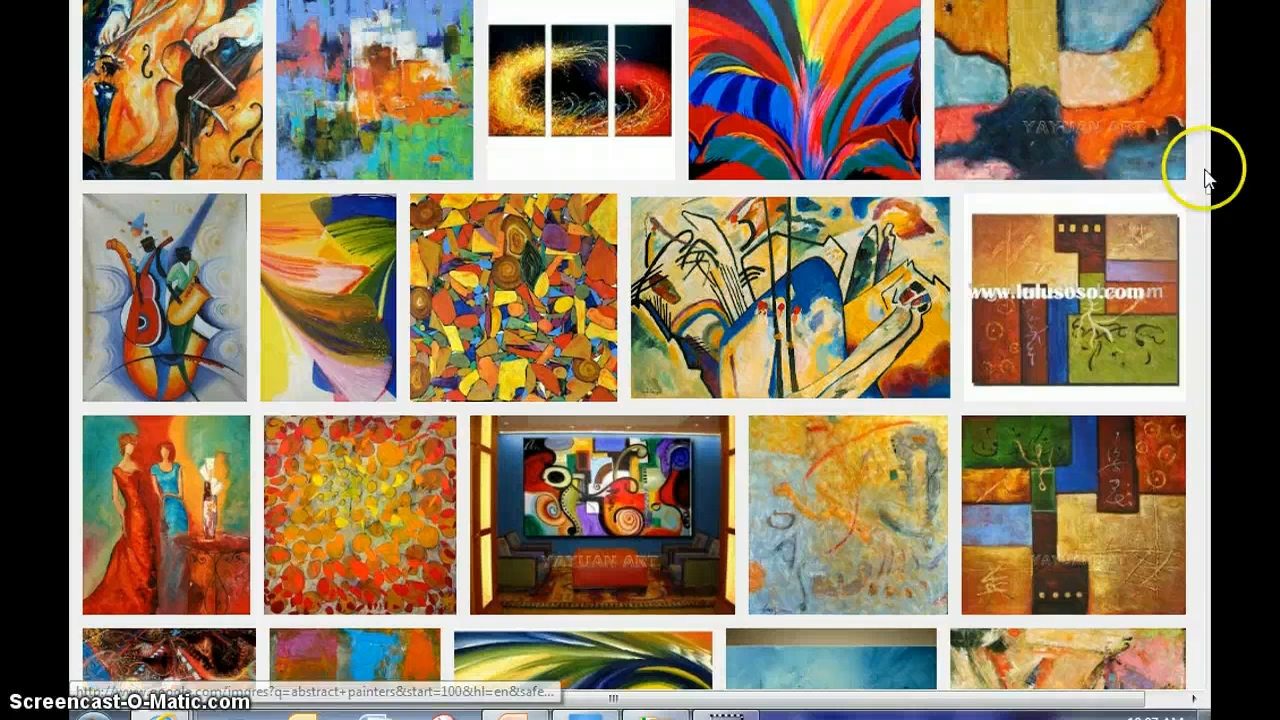
{"action": "left_click_drag", "start_coordinate": [1208, 184], "coordinate": [1208, 211]}
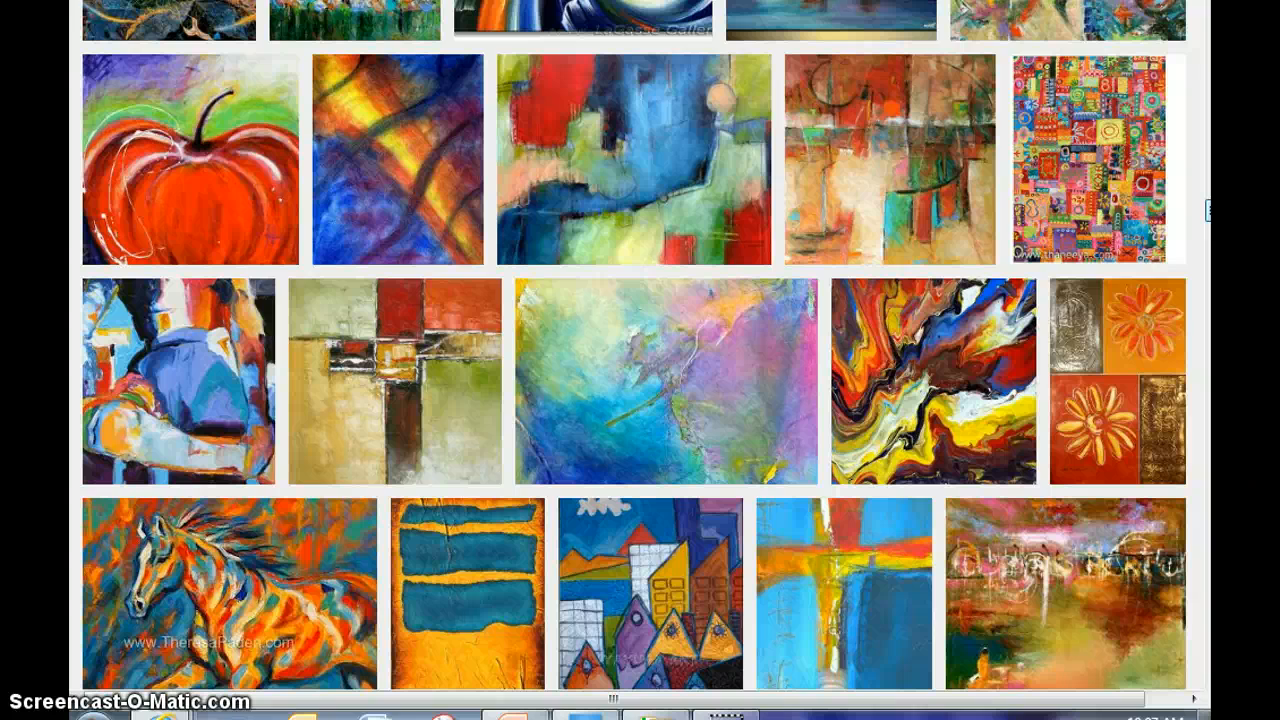
{"action": "left_click_drag", "start_coordinate": [1208, 211], "coordinate": [1208, 153]}
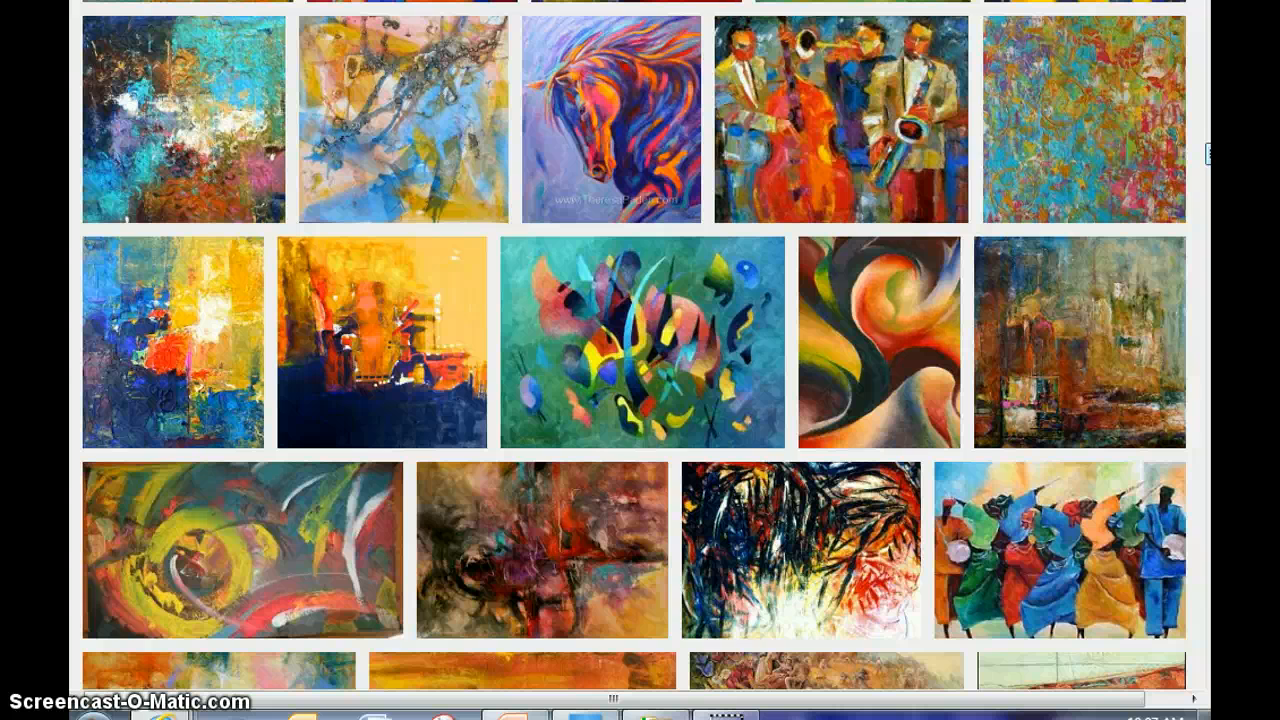
{"action": "left_click_drag", "start_coordinate": [1208, 153], "coordinate": [1208, 101]}
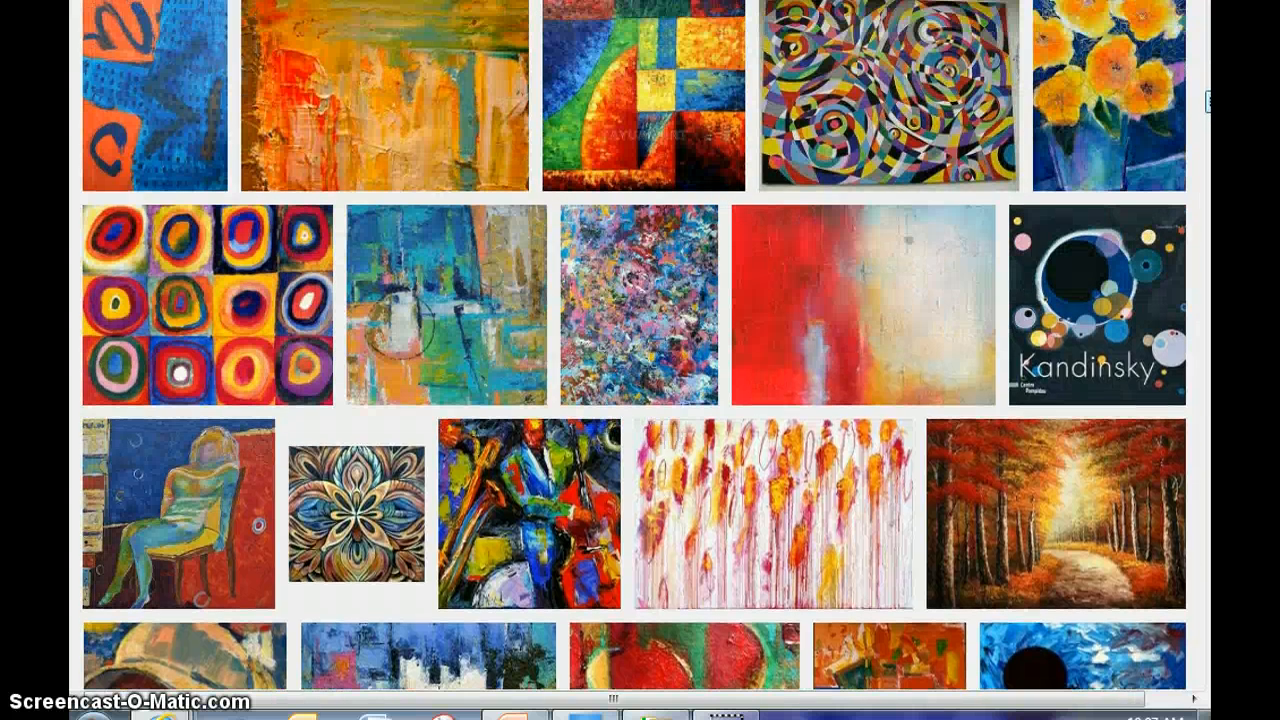
{"action": "left_click_drag", "start_coordinate": [1208, 101], "coordinate": [1208, 93]}
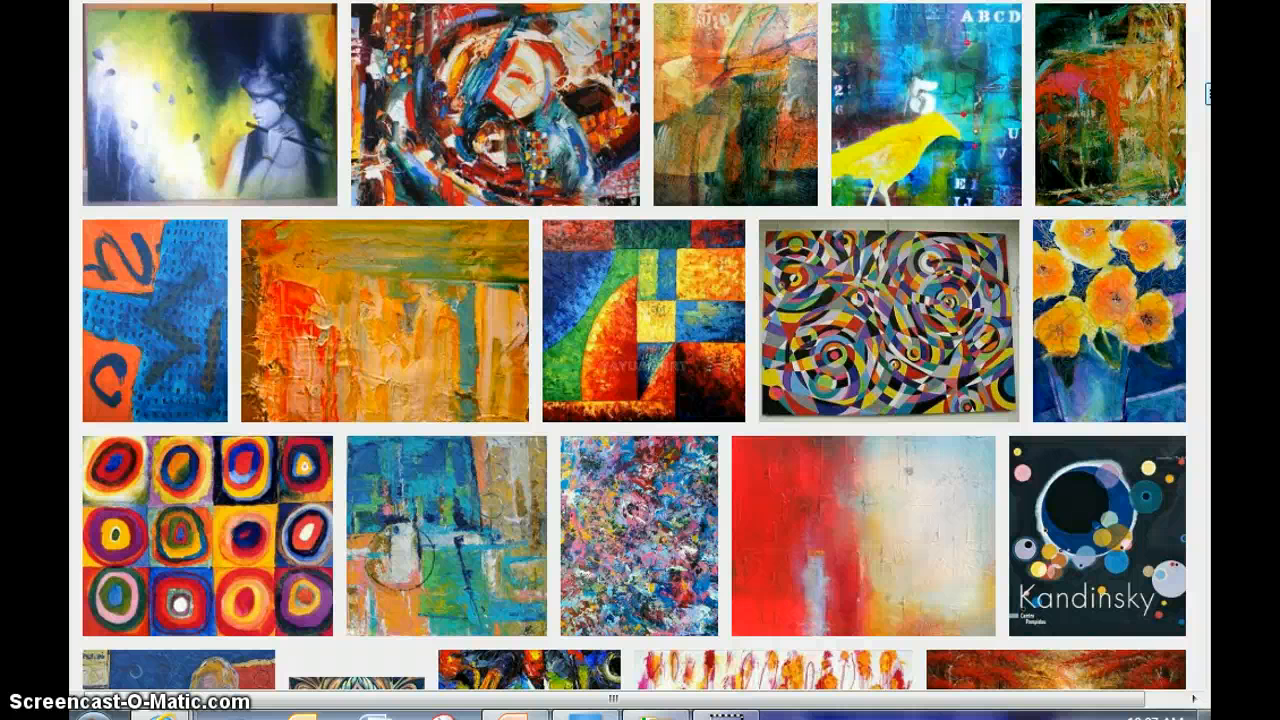
{"action": "left_click_drag", "start_coordinate": [1208, 93], "coordinate": [1208, 63]}
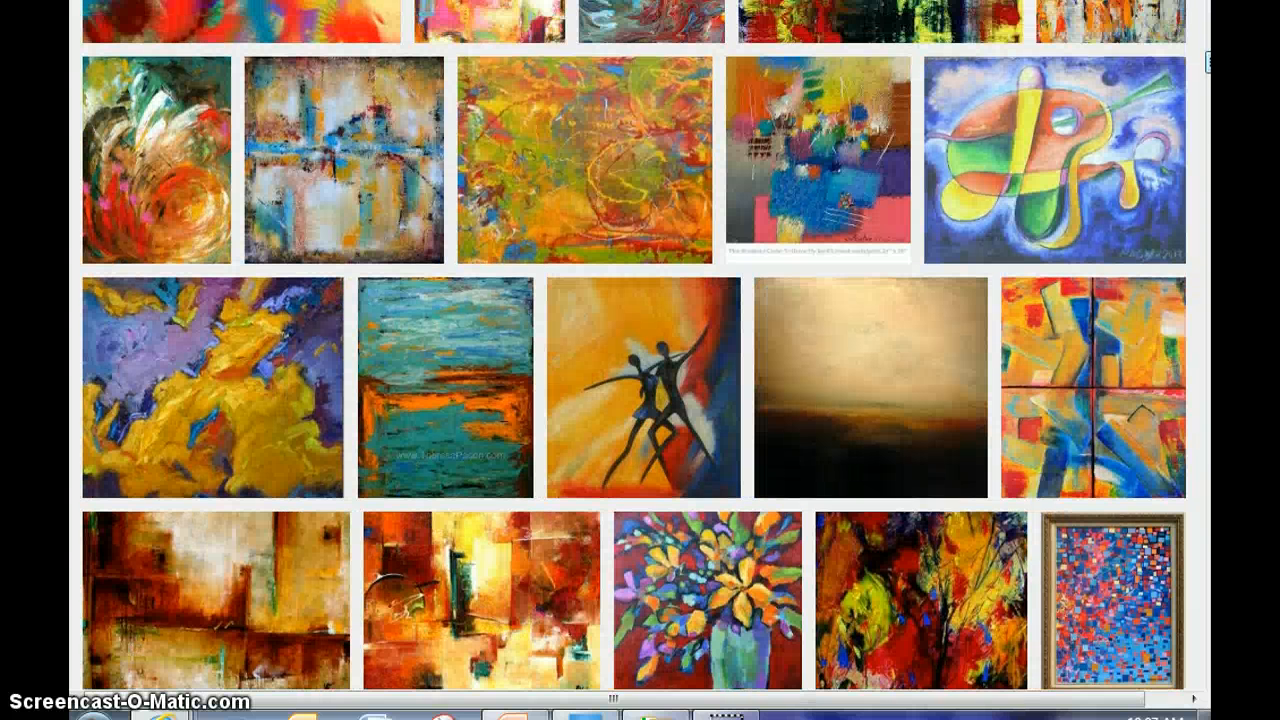
{"action": "left_click_drag", "start_coordinate": [1208, 63], "coordinate": [1208, 48]}
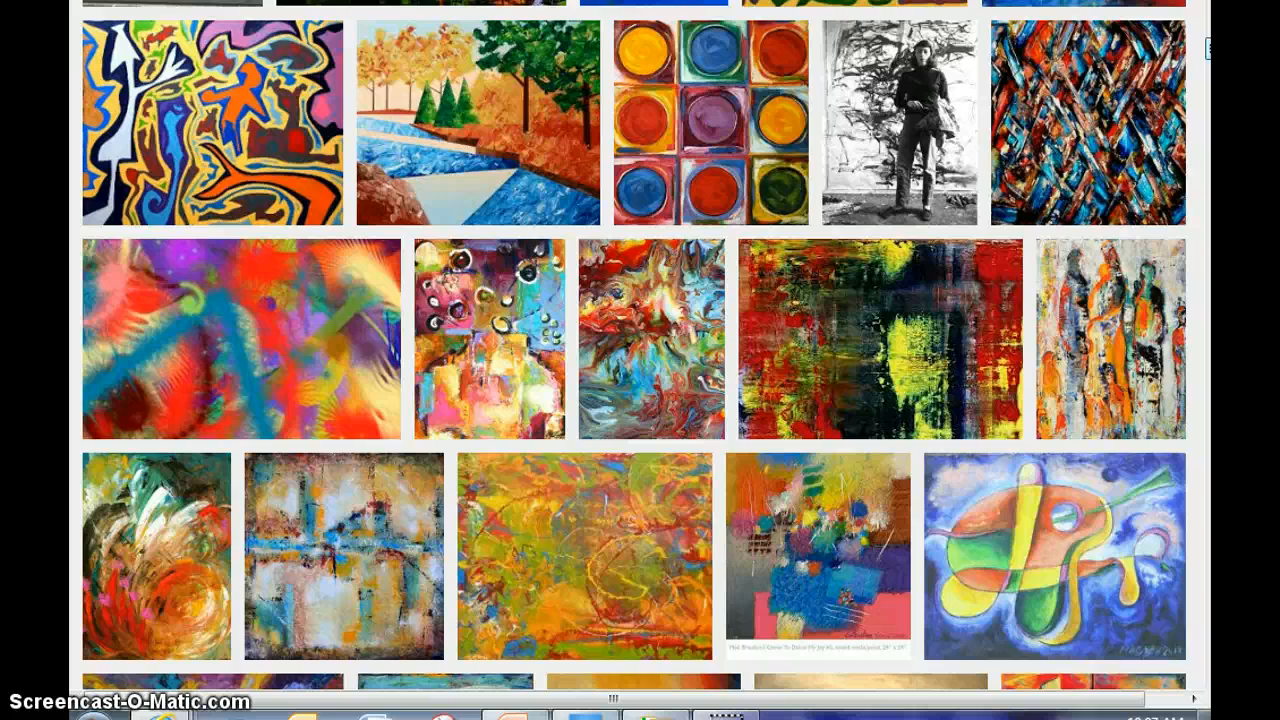
{"action": "left_click_drag", "start_coordinate": [1208, 48], "coordinate": [1208, 25]}
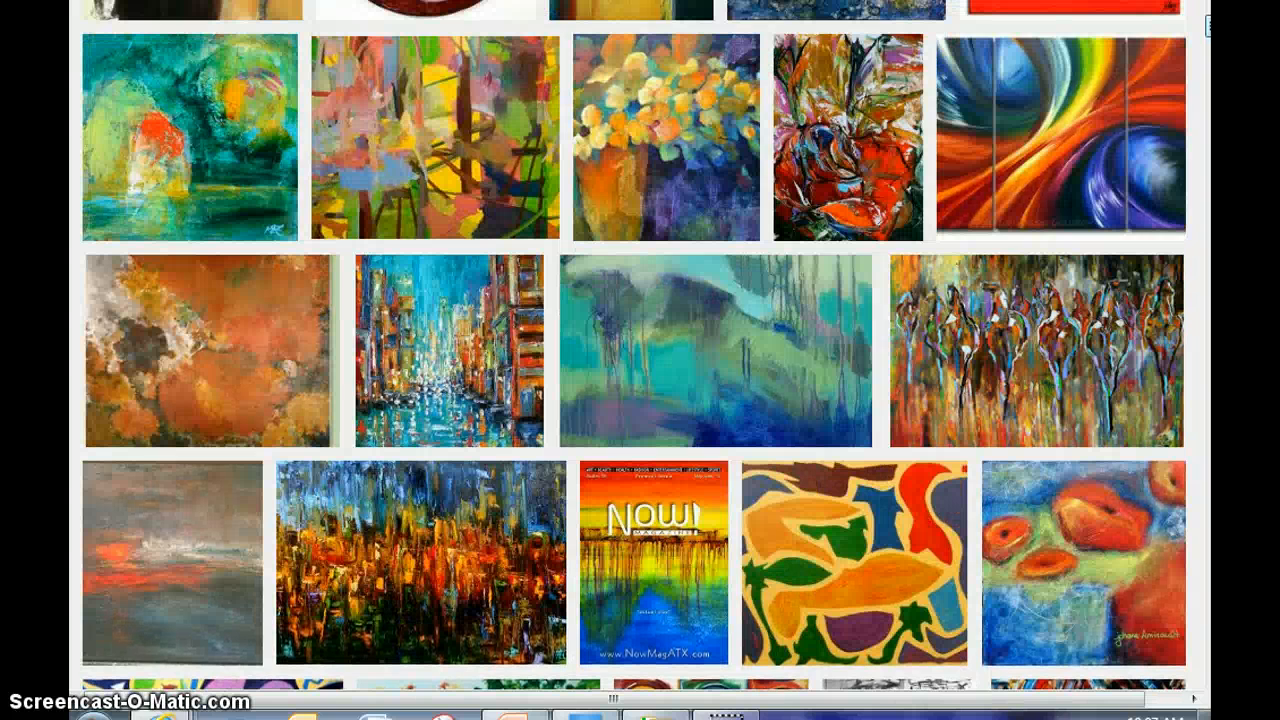
{"action": "scroll", "coordinate": [640, 346], "scroll_direction": "up", "scroll_amount": 1}
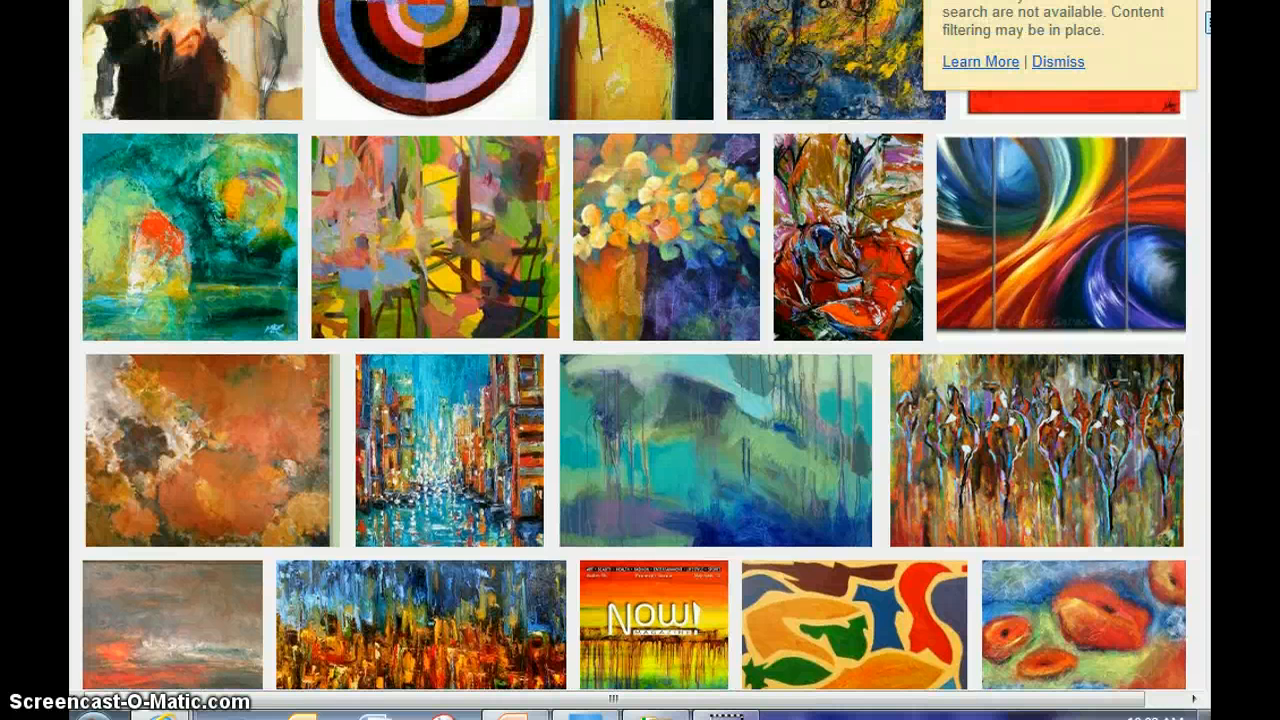
{"action": "scroll", "coordinate": [672, 460], "scroll_direction": "up", "scroll_amount": 2}
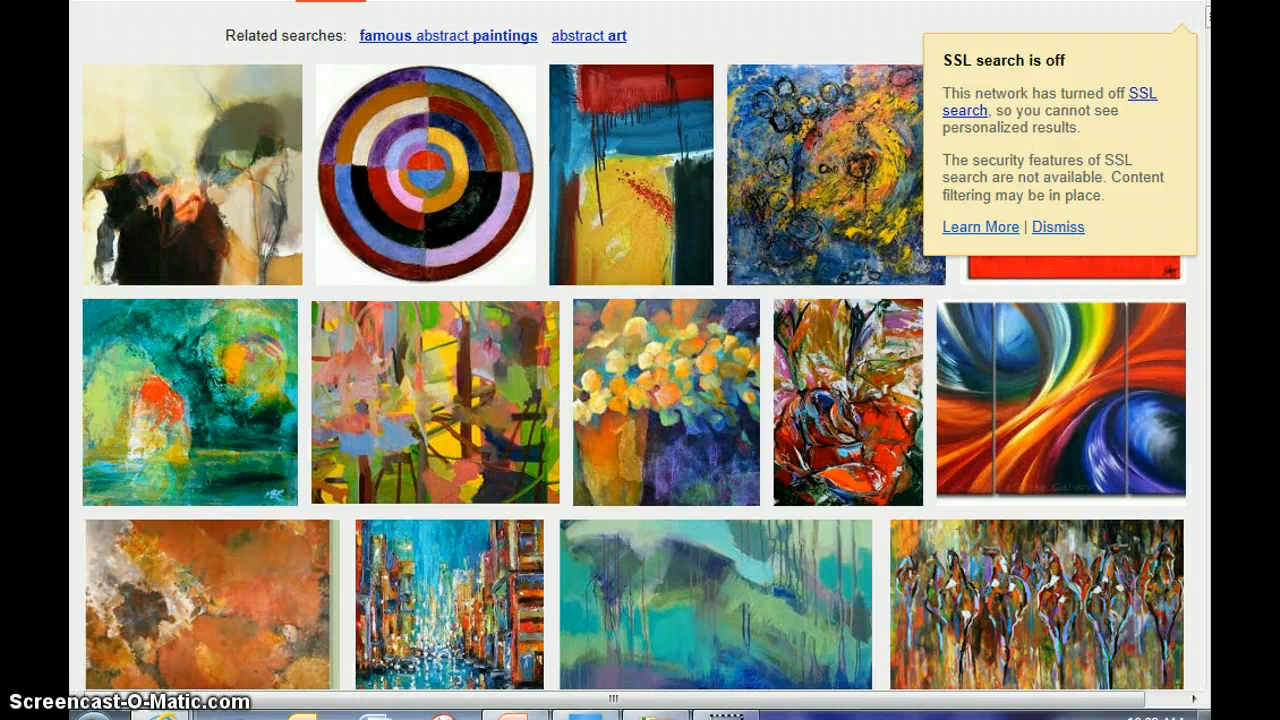
Open the source page of the grey and red sunset abstract painting from the image results.
{"action": "scroll", "coordinate": [640, 350], "scroll_direction": "down", "scroll_amount": 4}
{"action": "scroll", "coordinate": [640, 346], "scroll_direction": "down", "scroll_amount": 1}
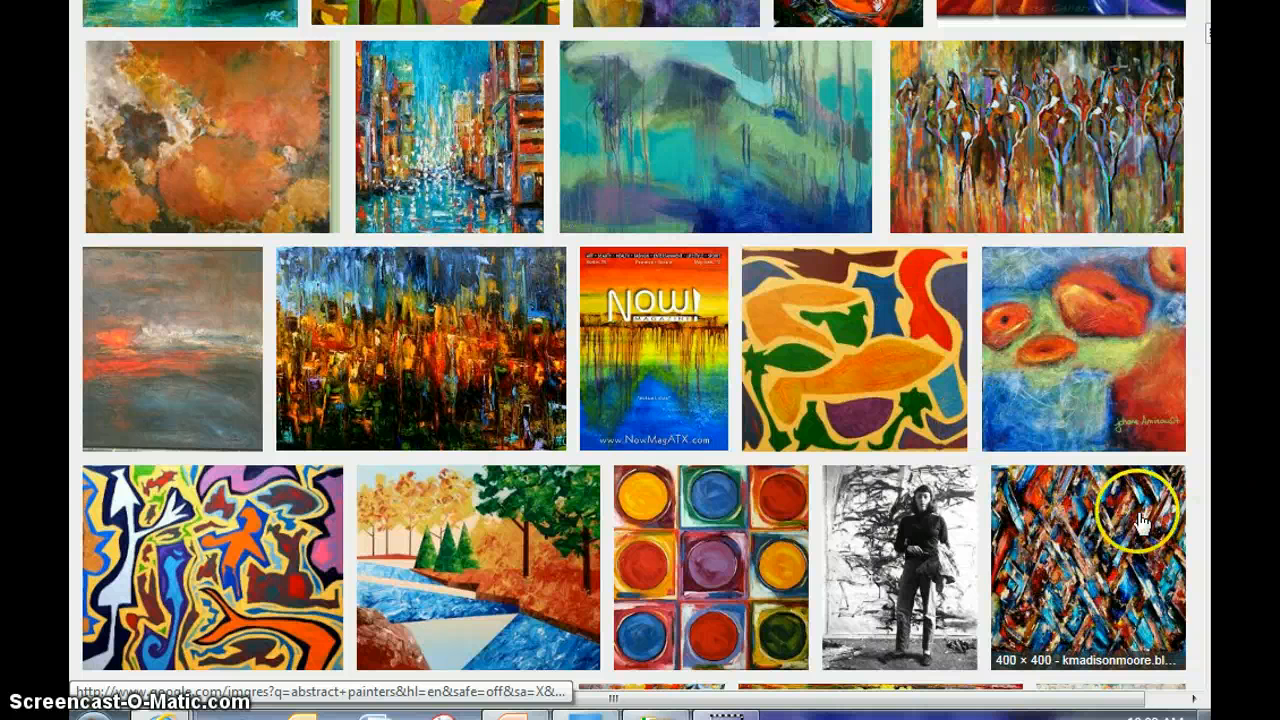
{"action": "left_click", "coordinate": [170, 316]}
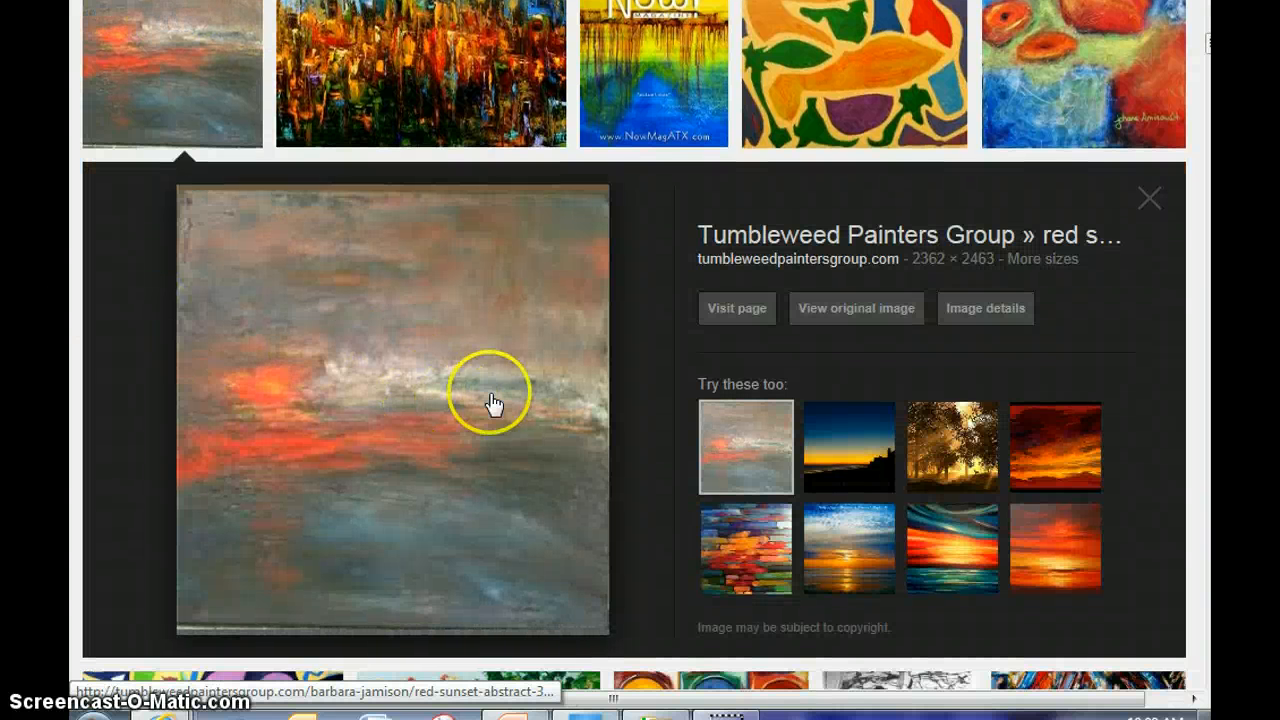
{"action": "left_click", "coordinate": [490, 400]}
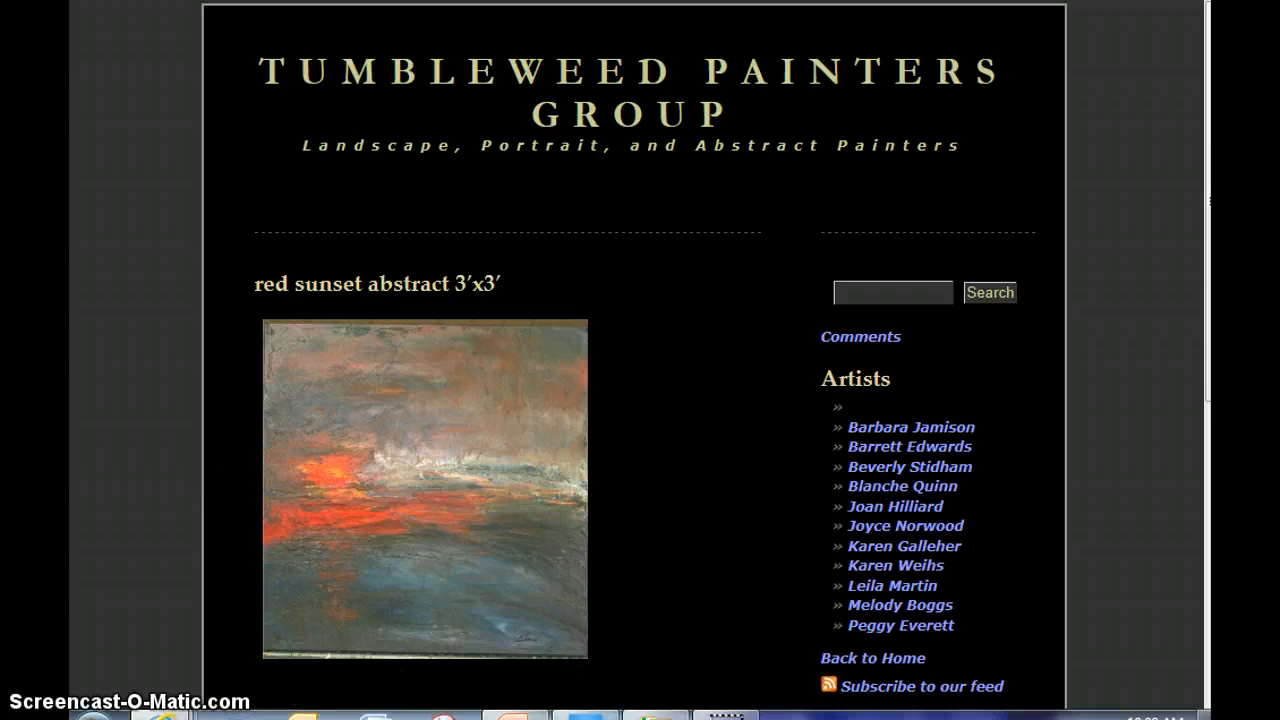
Switch to Photoshop and open the awesome-sunset-mountain-wallpaper-1600x1200.jpg image.
{"action": "left_click", "coordinate": [585, 716]}
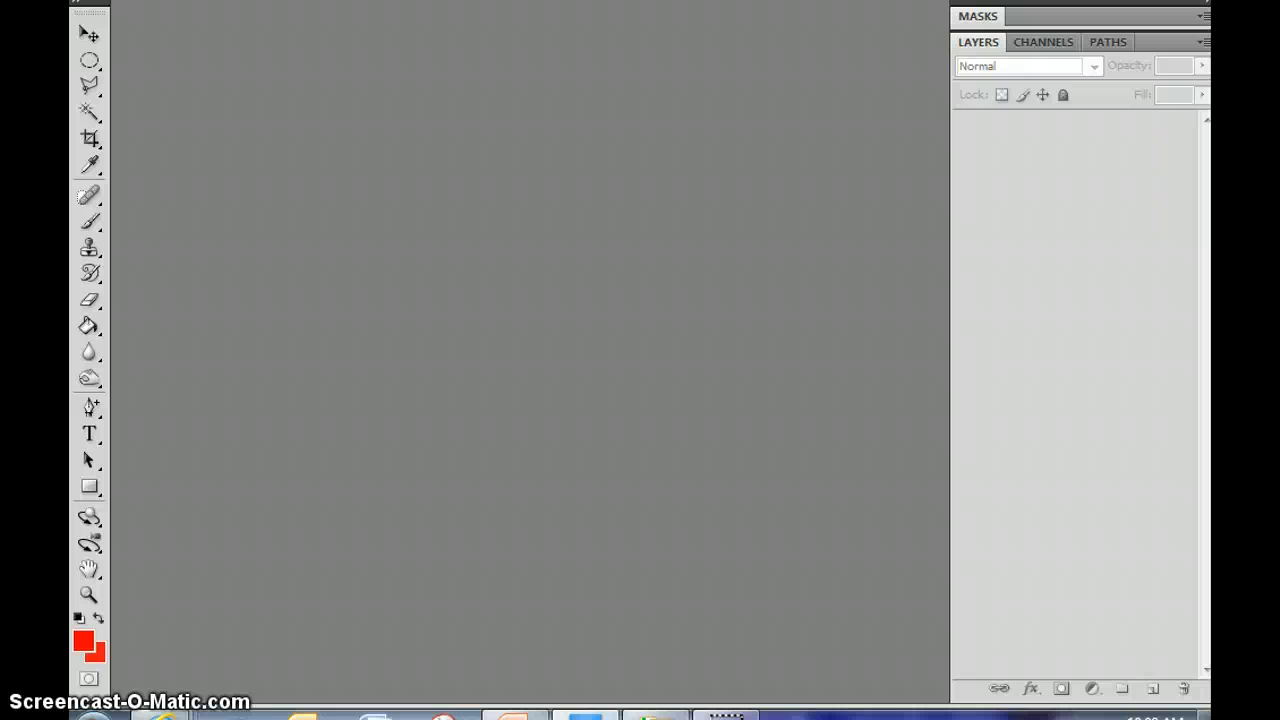
{"action": "key", "text": "alt+f"}
{"action": "key", "text": "ctrl+o"}
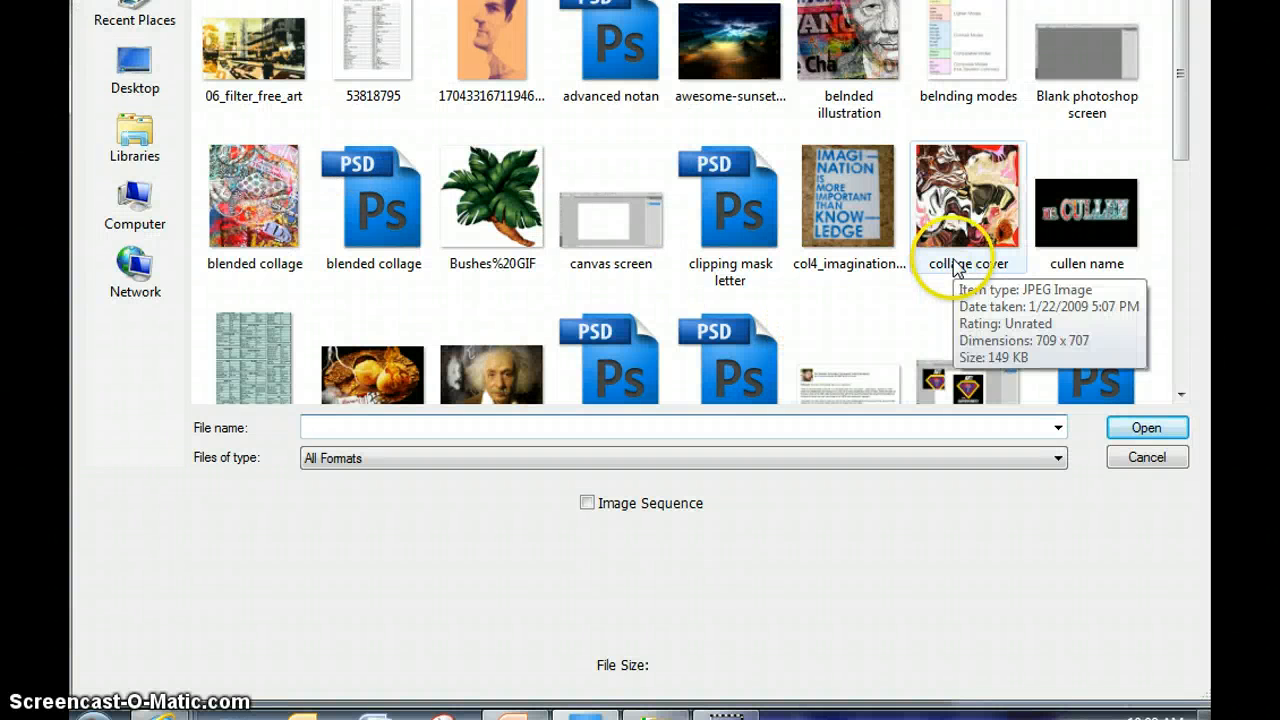
{"action": "left_click", "coordinate": [247, 248]}
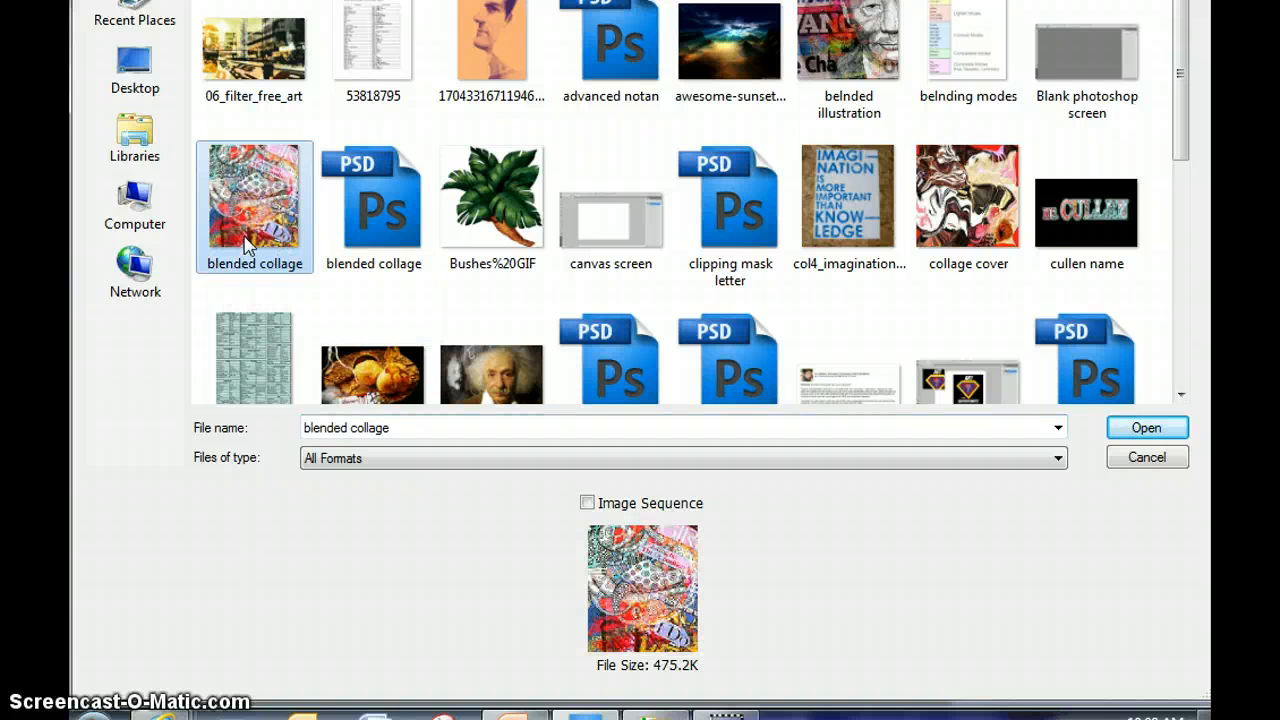
{"action": "double_click", "coordinate": [738, 50]}
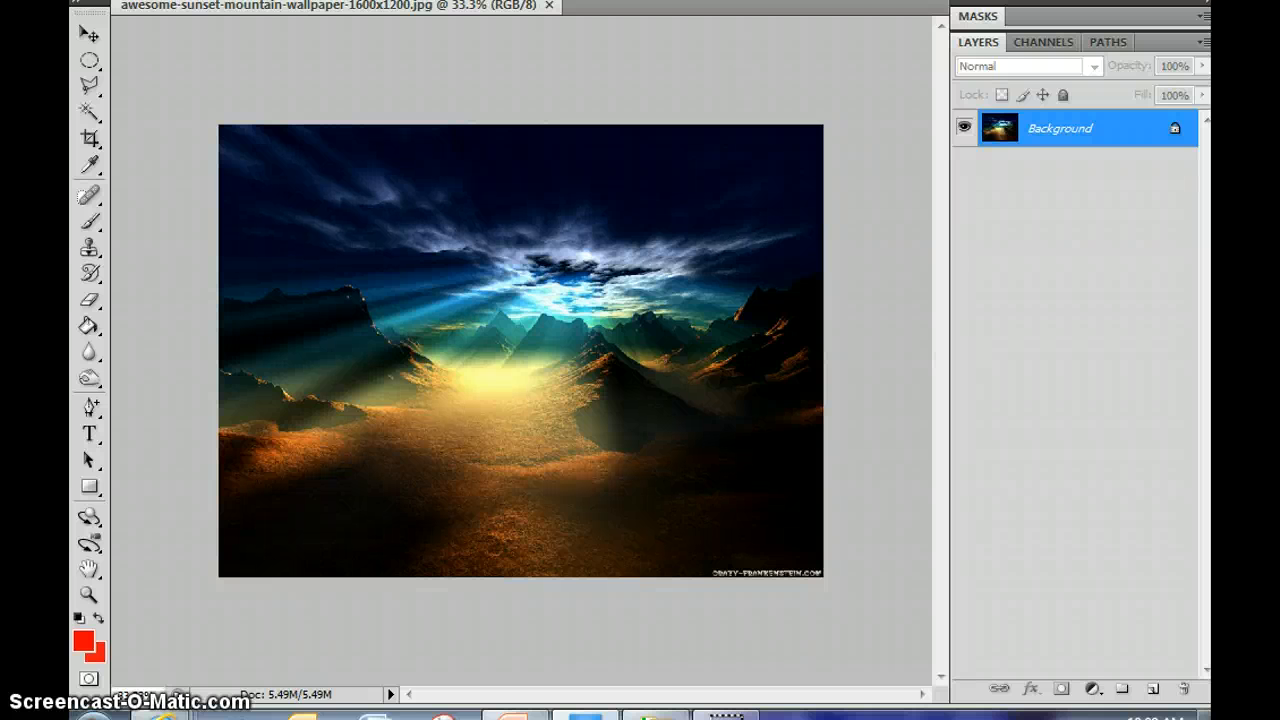
Open the Artistic Colored Pencil filter for the sunset image and preview its effect at 50% on the lit sky and mountains.
{"action": "key", "text": "alt+t"}
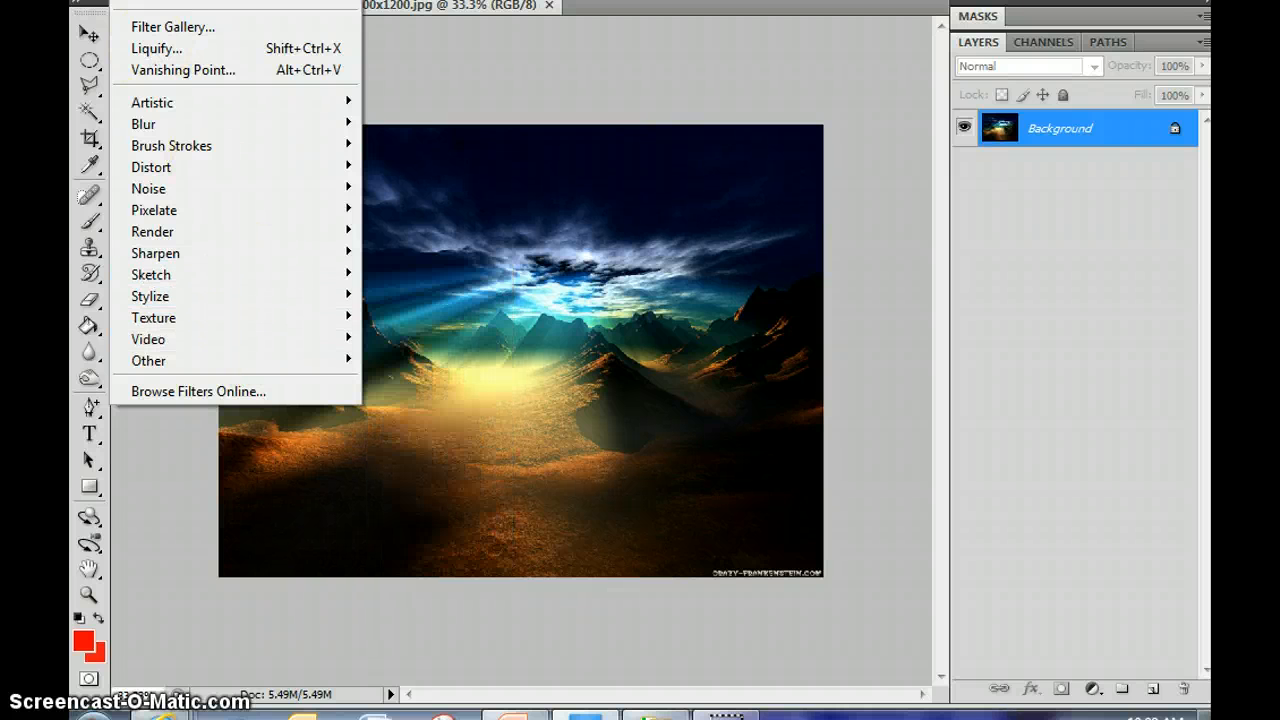
{"action": "left_click", "coordinate": [373, 138]}
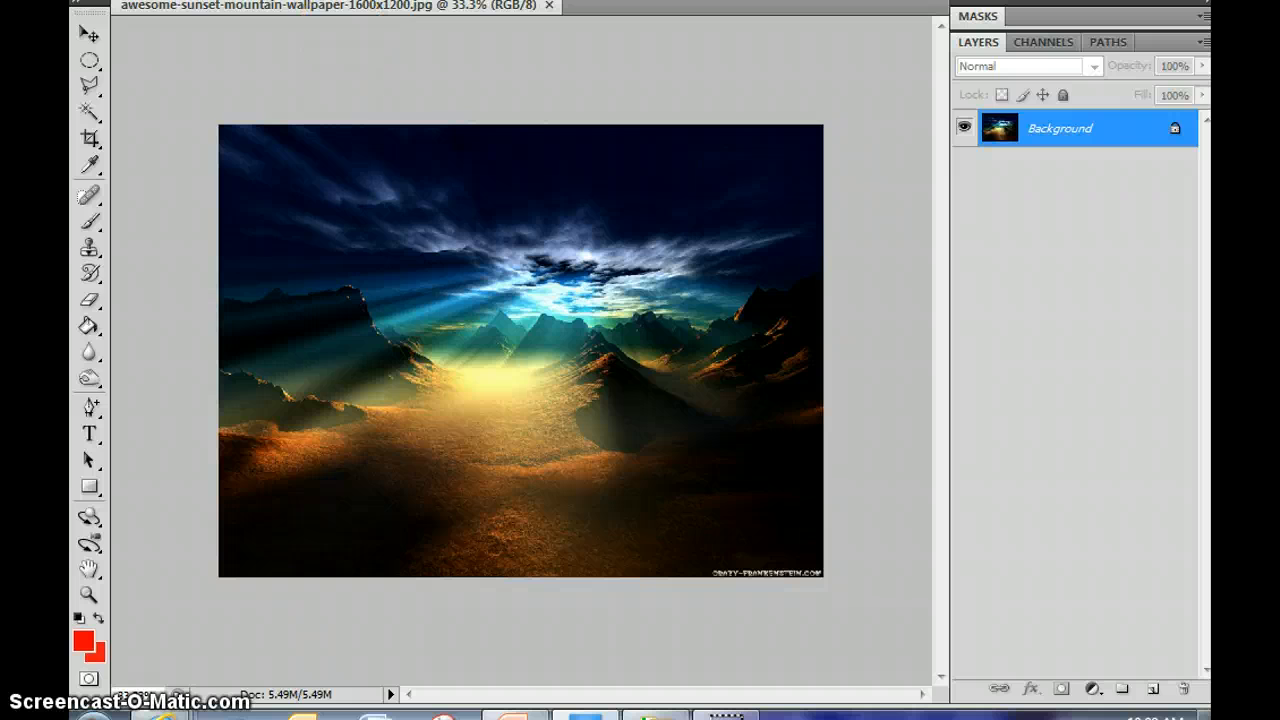
{"action": "left_click", "coordinate": [130, 0]}
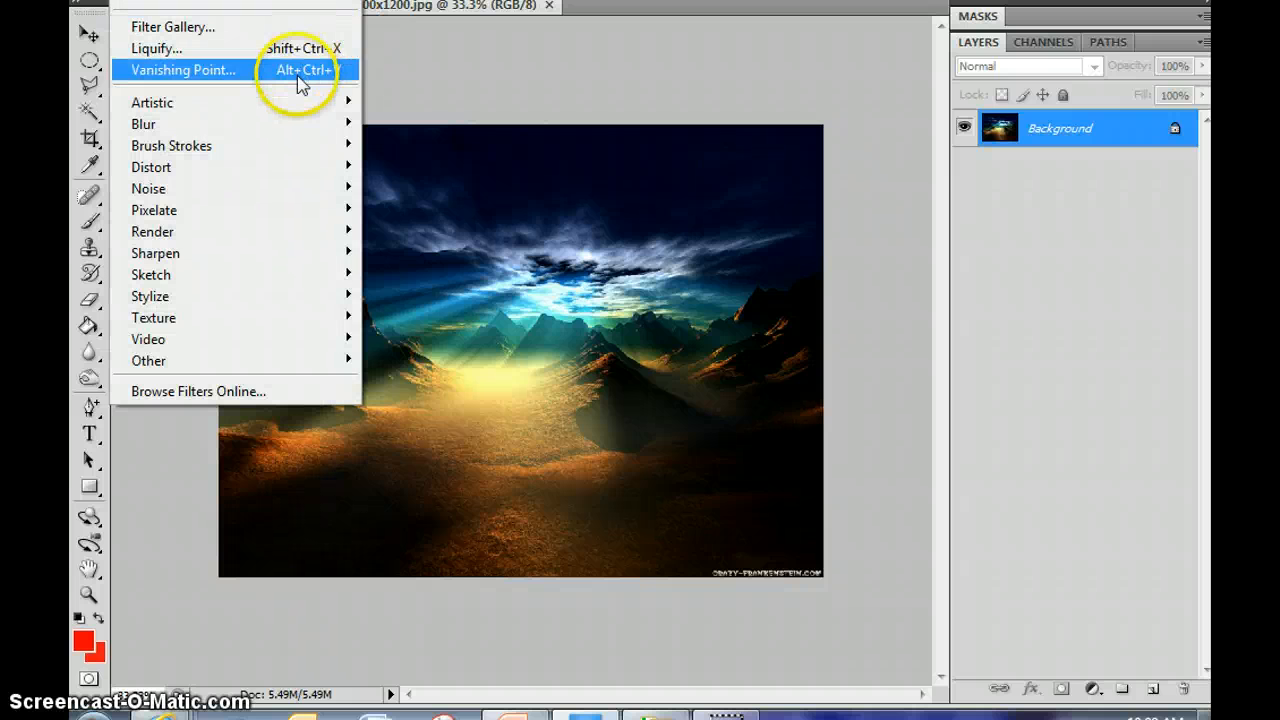
{"action": "mouse_move", "coordinate": [296, 106]}
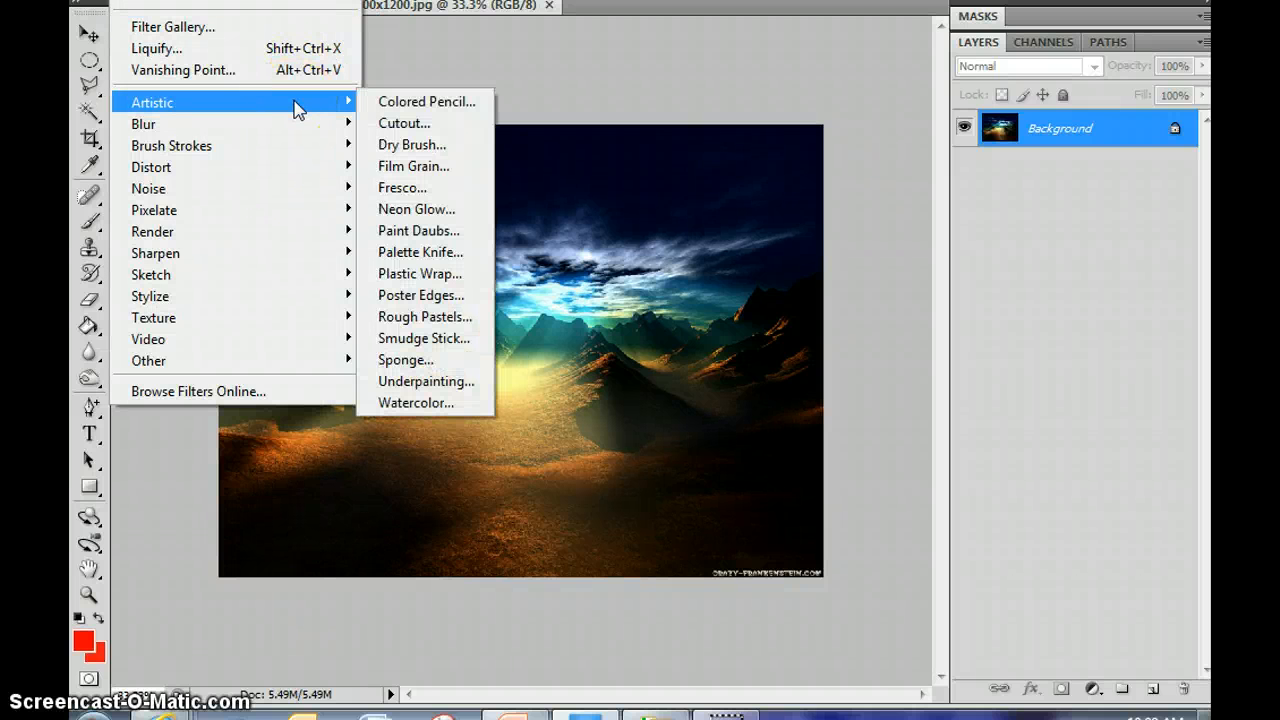
{"action": "left_click", "coordinate": [380, 102]}
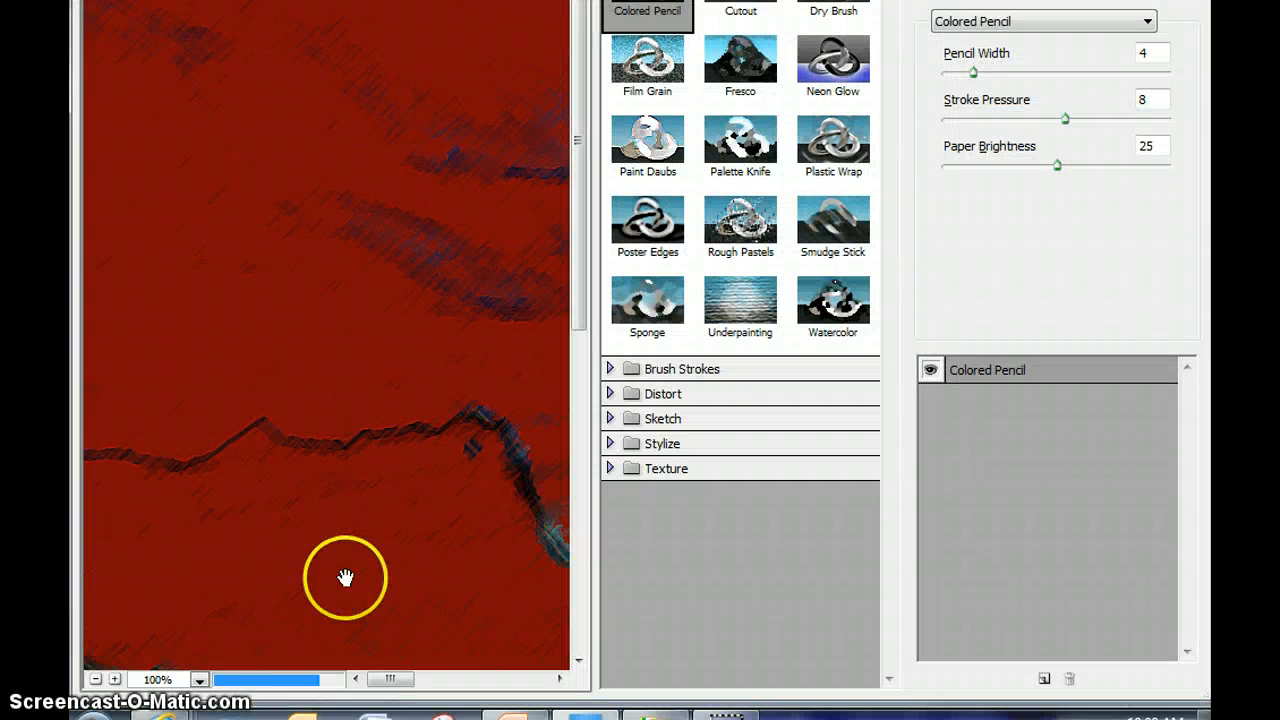
{"action": "left_click", "coordinate": [95, 679]}
{"action": "left_click", "coordinate": [95, 679]}
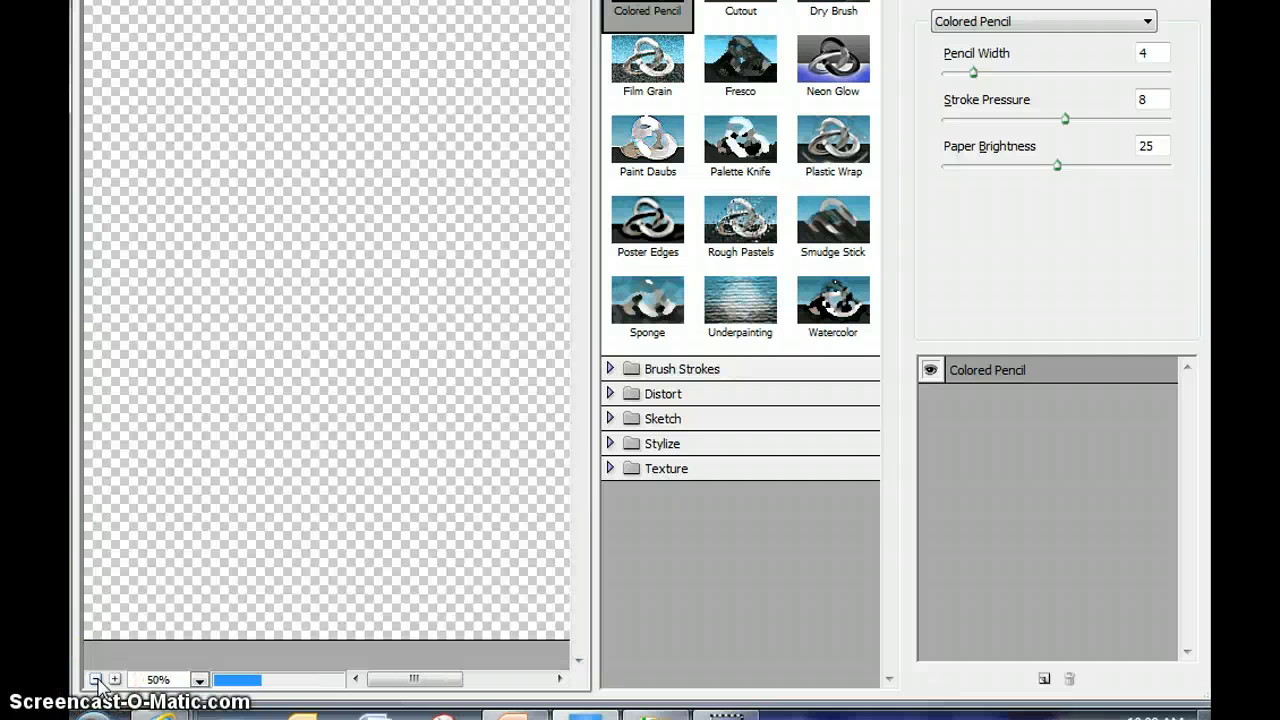
{"action": "left_click", "coordinate": [95, 679]}
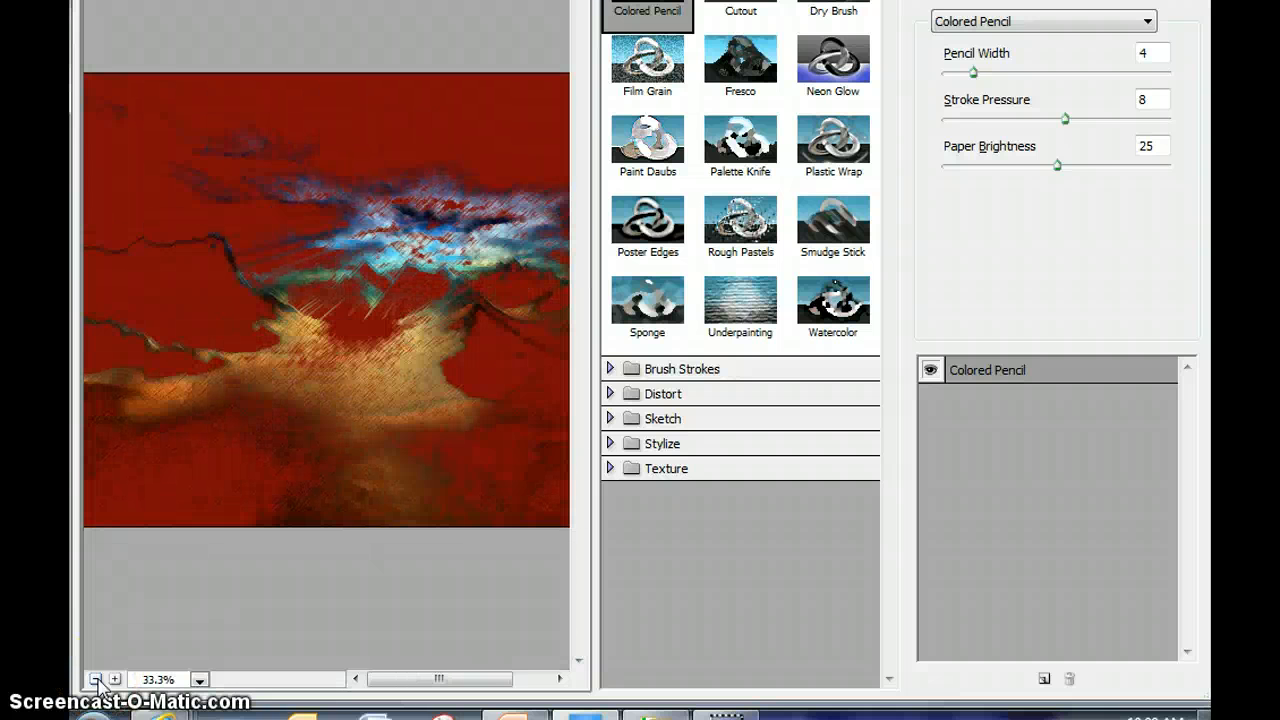
{"action": "left_click", "coordinate": [115, 679]}
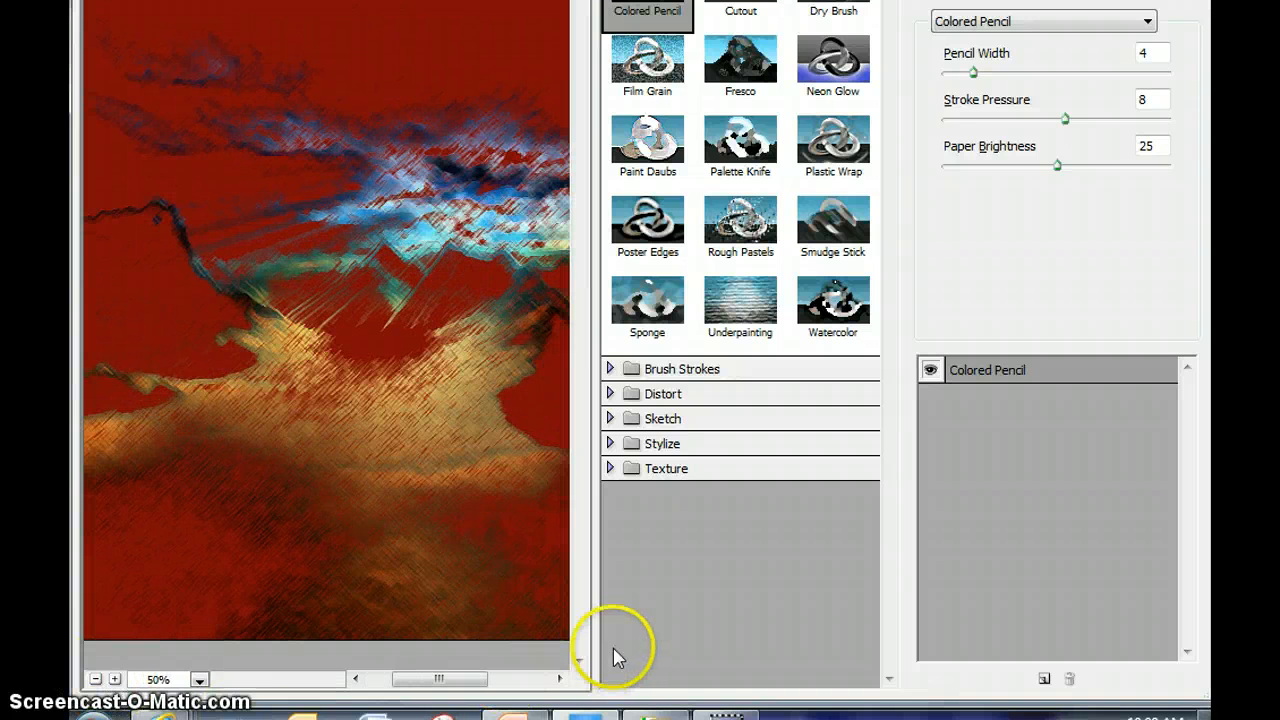
{"action": "left_click", "coordinate": [560, 680]}
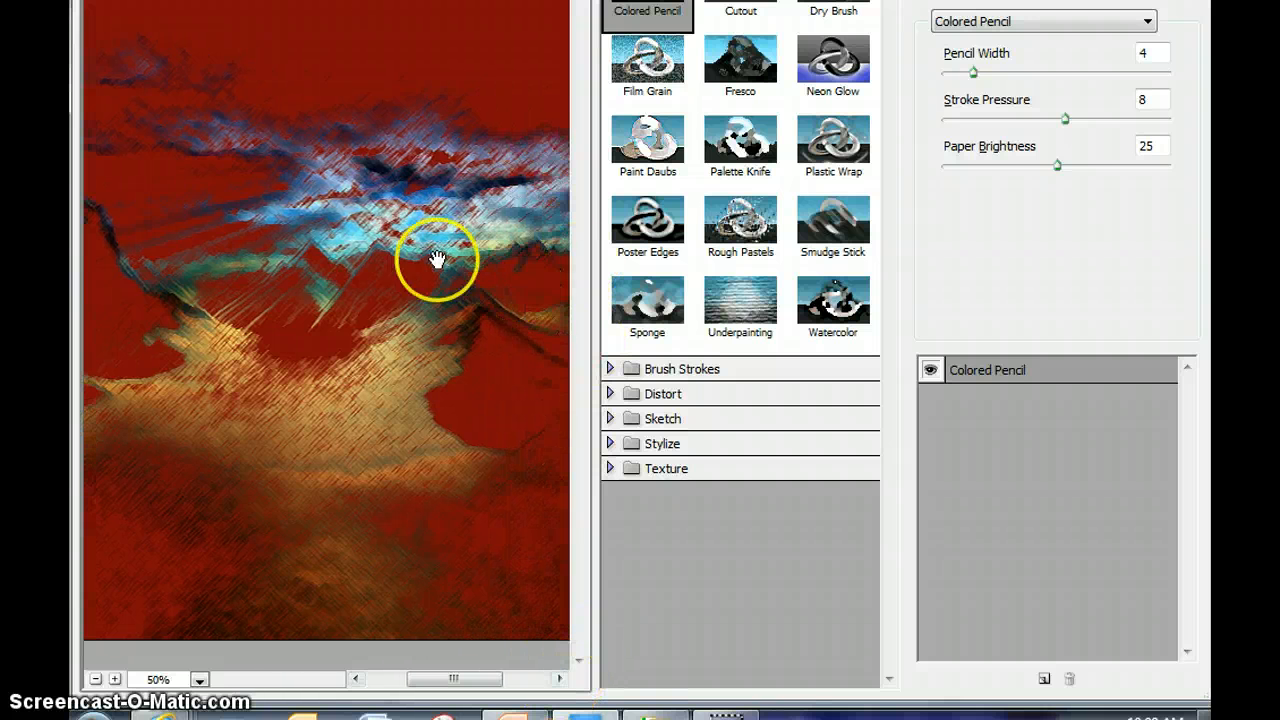
Try the Paint Daubs filter with brush size 19, sharpness 6 and the Sparkle brush type.
{"action": "left_click", "coordinate": [641, 146]}
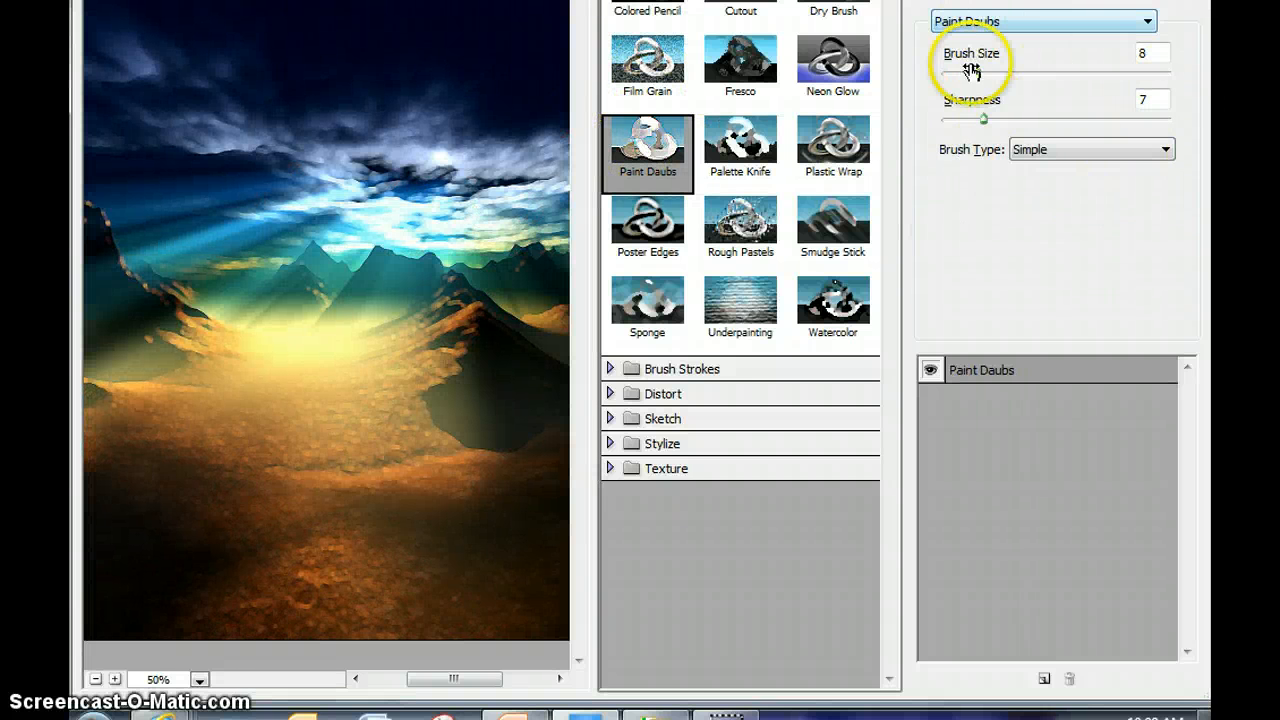
{"action": "left_click_drag", "start_coordinate": [972, 72], "coordinate": [1030, 72]}
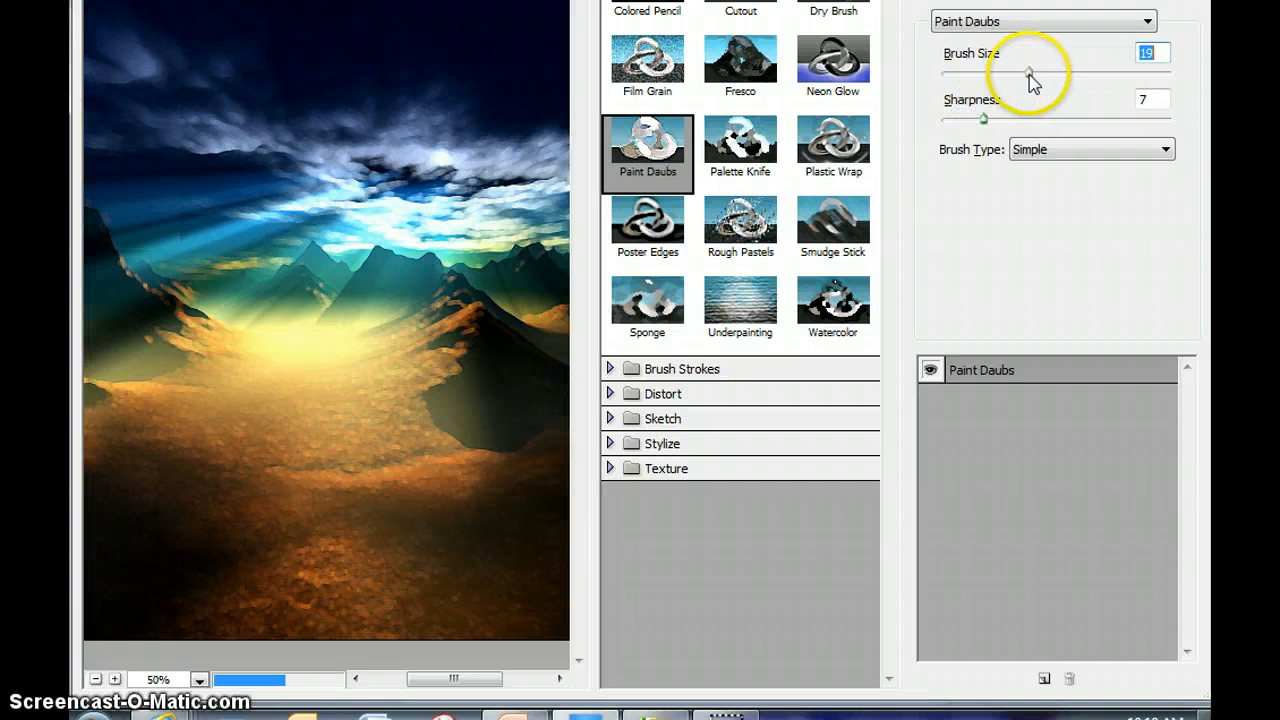
{"action": "mouse_move", "coordinate": [983, 119]}
{"action": "left_mouse_down"}
{"action": "mouse_move", "coordinate": [1168, 124]}
{"action": "mouse_move", "coordinate": [980, 122]}
{"action": "left_mouse_up"}
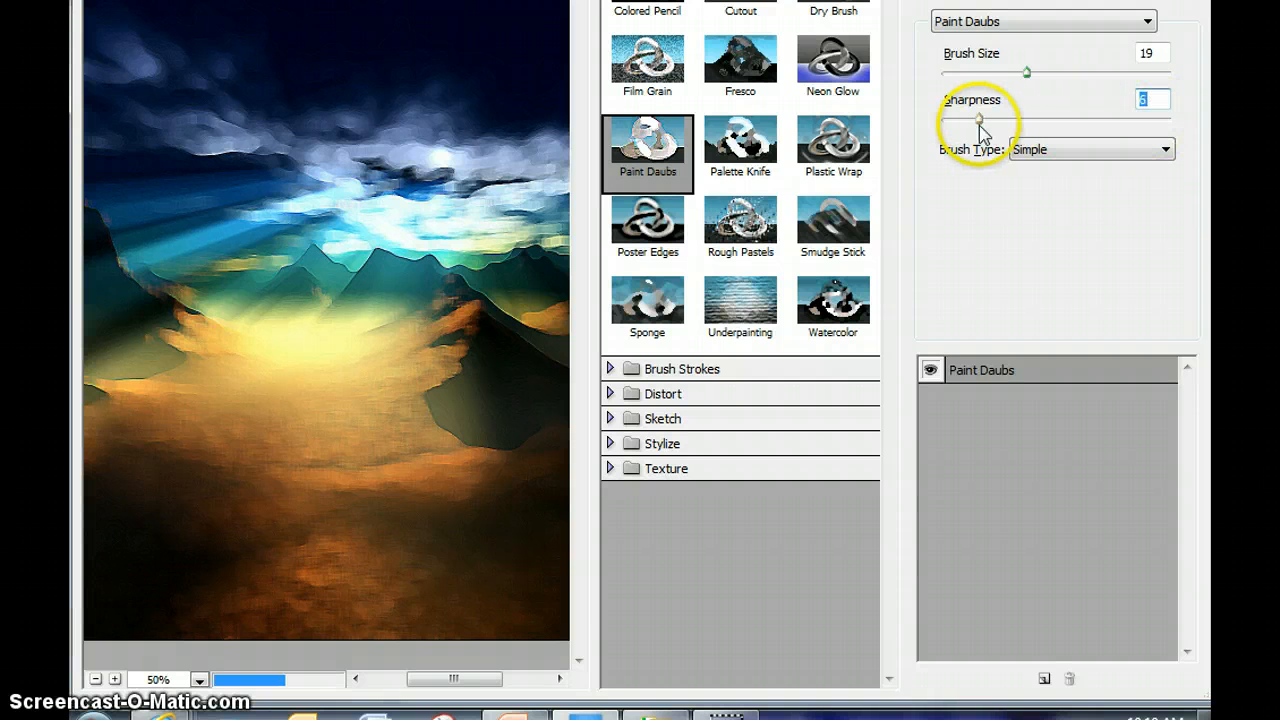
{"action": "left_click", "coordinate": [1040, 157]}
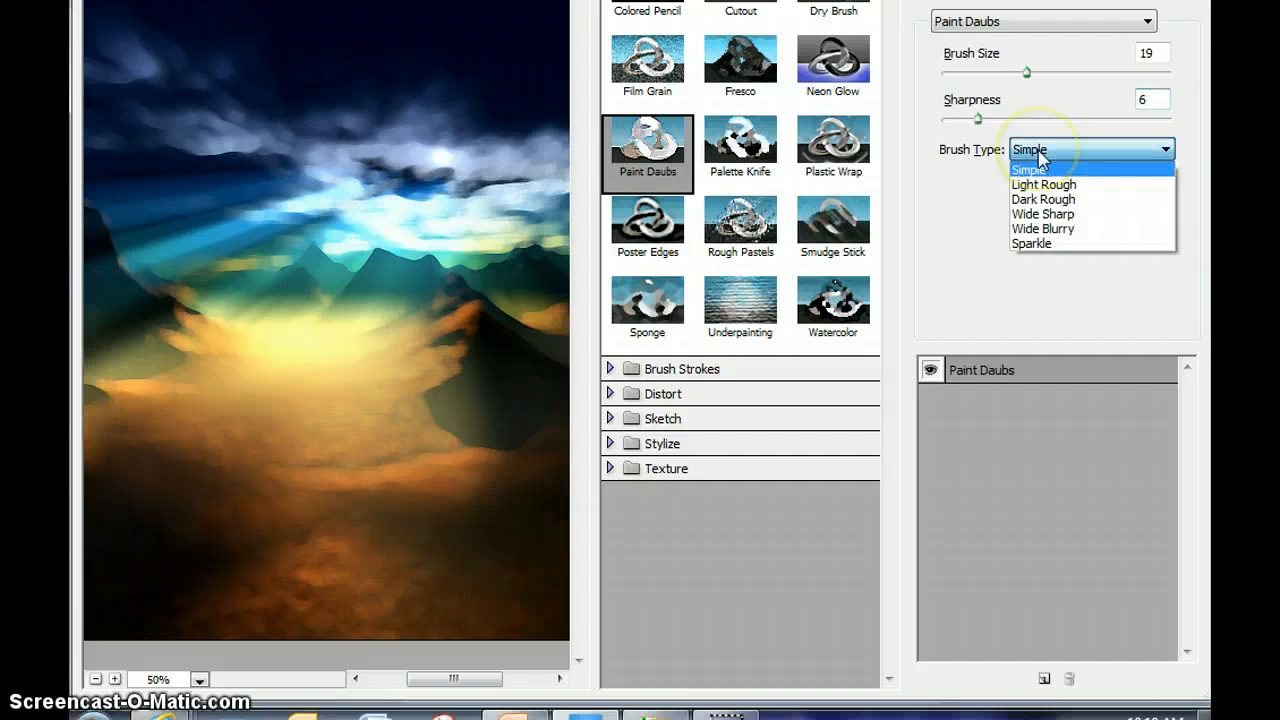
{"action": "left_click", "coordinate": [1040, 213]}
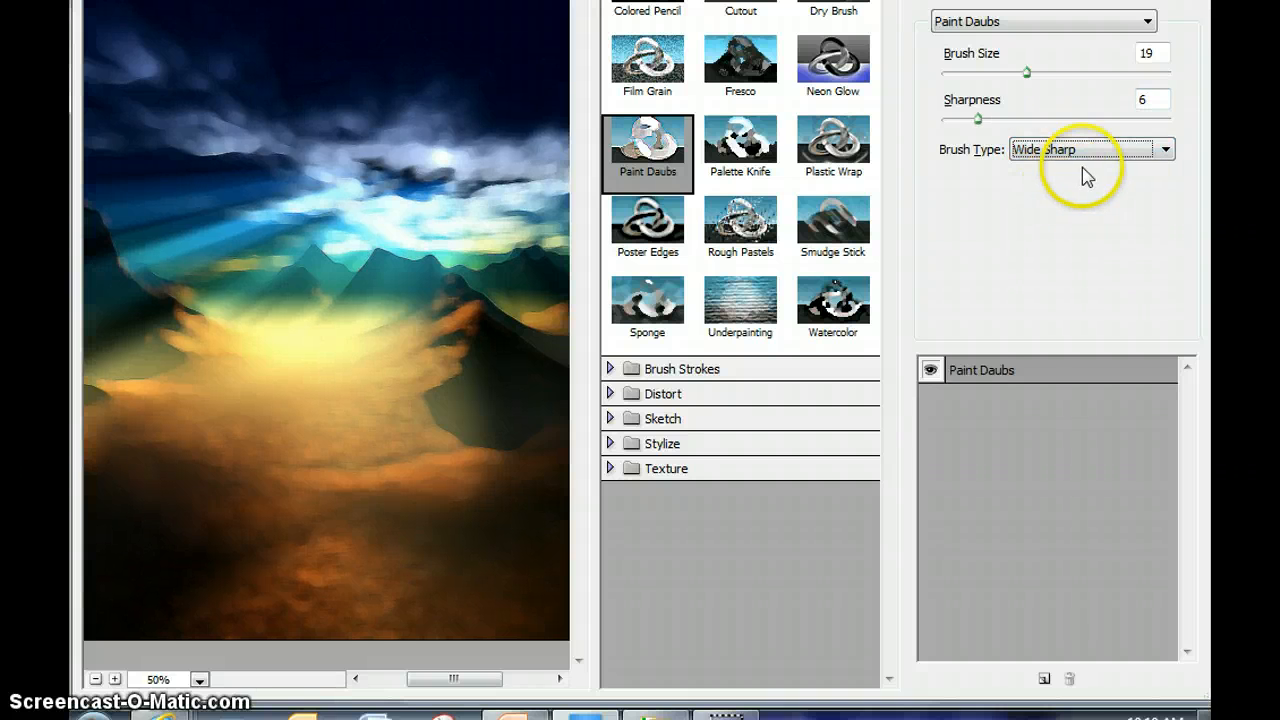
{"action": "left_click", "coordinate": [1082, 167]}
{"action": "left_click", "coordinate": [1086, 243]}
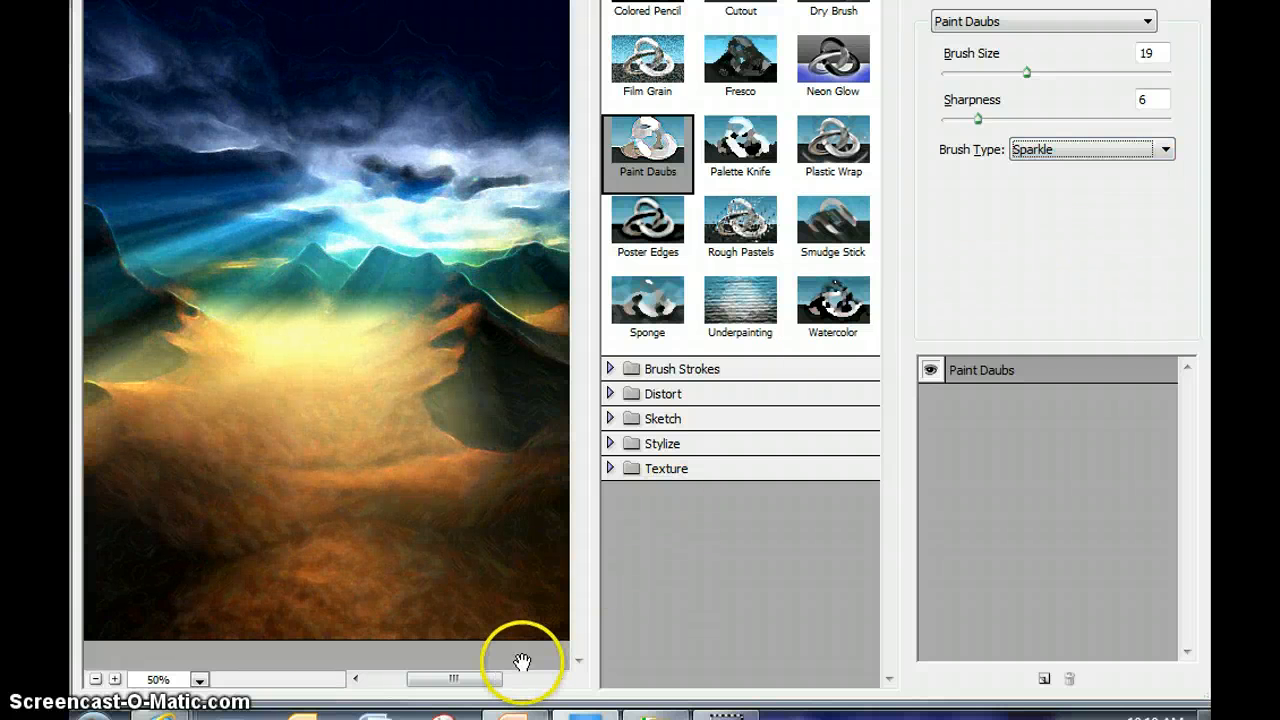
Inspect the Paint Daubs effect on the mountains and clouds at 200%, and replace it with the Poster Edges filter.
{"action": "left_click", "coordinate": [116, 680]}
{"action": "left_click", "coordinate": [116, 680]}
{"action": "left_click", "coordinate": [116, 680]}
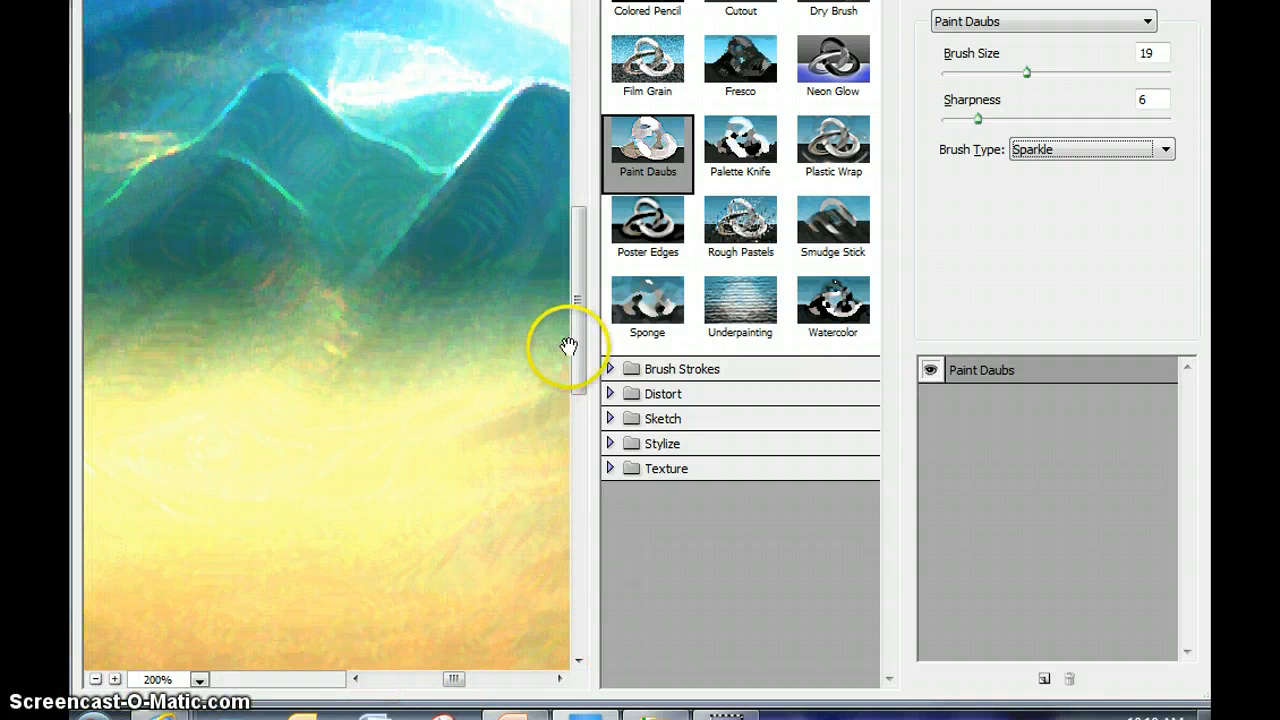
{"action": "left_click_drag", "start_coordinate": [578, 300], "coordinate": [587, 225]}
{"action": "left_click_drag", "start_coordinate": [585, 195], "coordinate": [576, 160]}
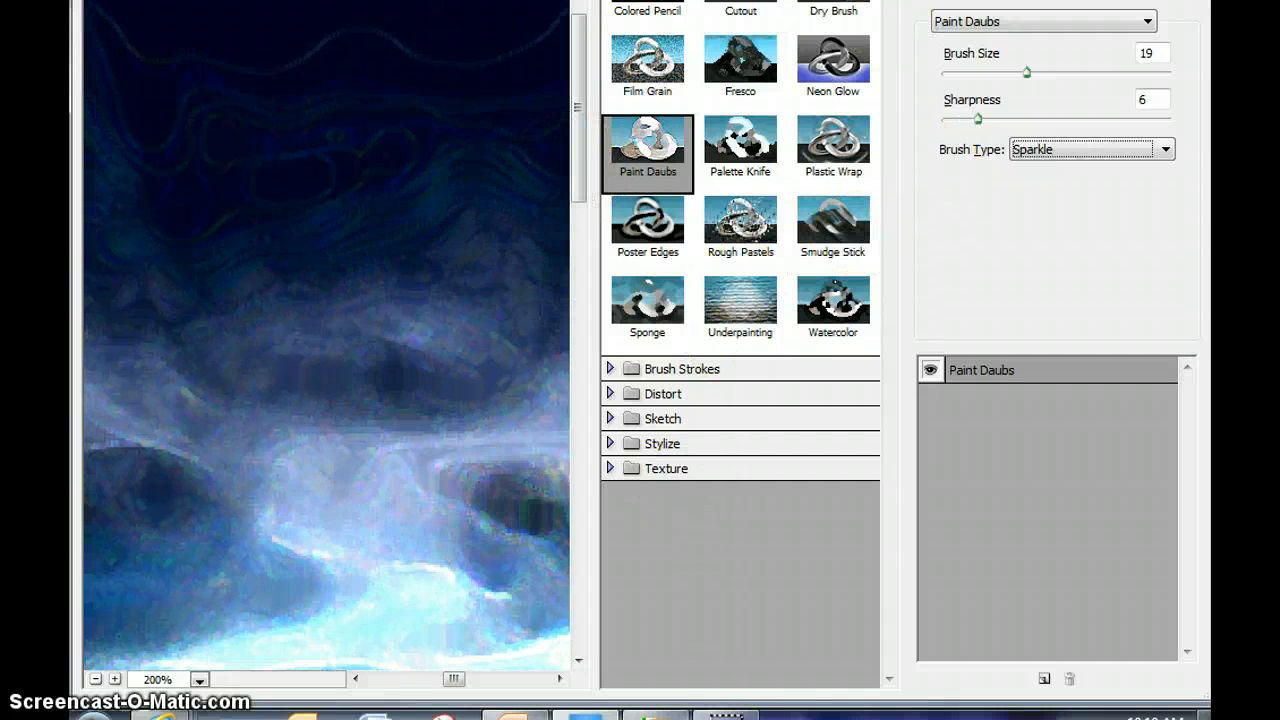
{"action": "left_click", "coordinate": [650, 238]}
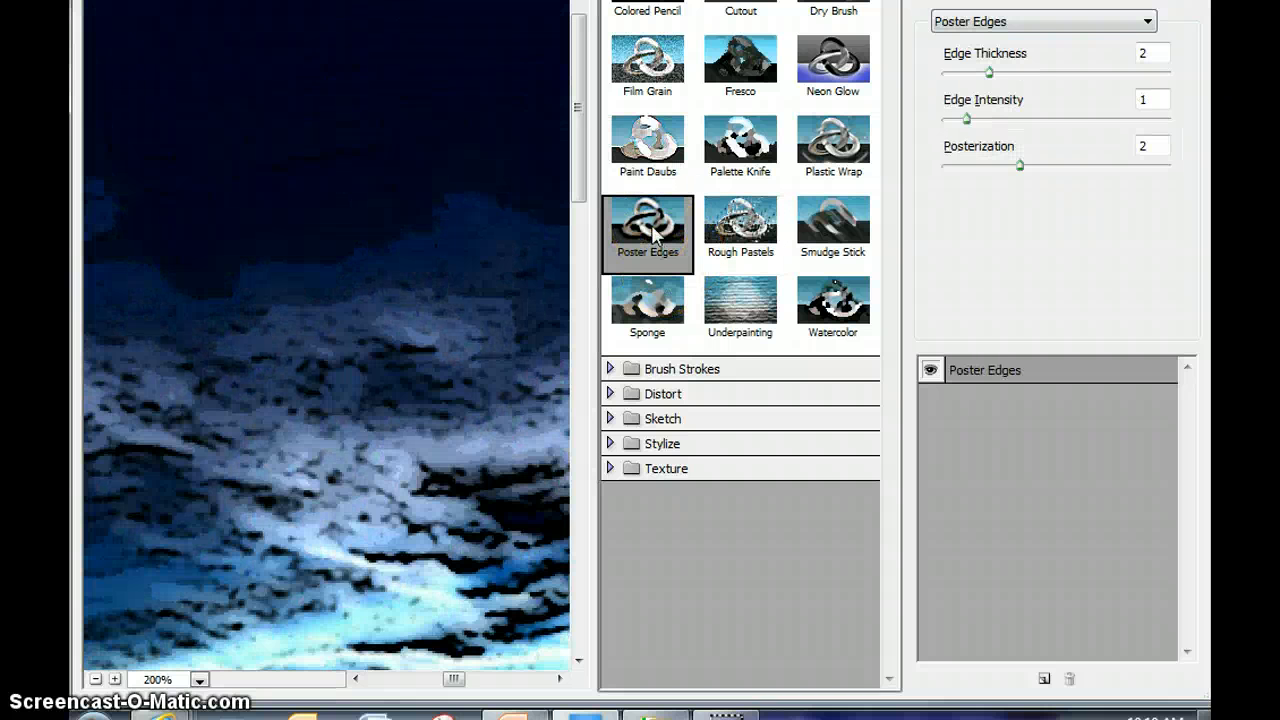
Preview the sunset image at 66.7% and replace Poster Edges with the Smudge Stick filter, followed by Watercolor.
{"action": "key", "text": "ctrl+minus"}
{"action": "key", "text": "ctrl+minus"}
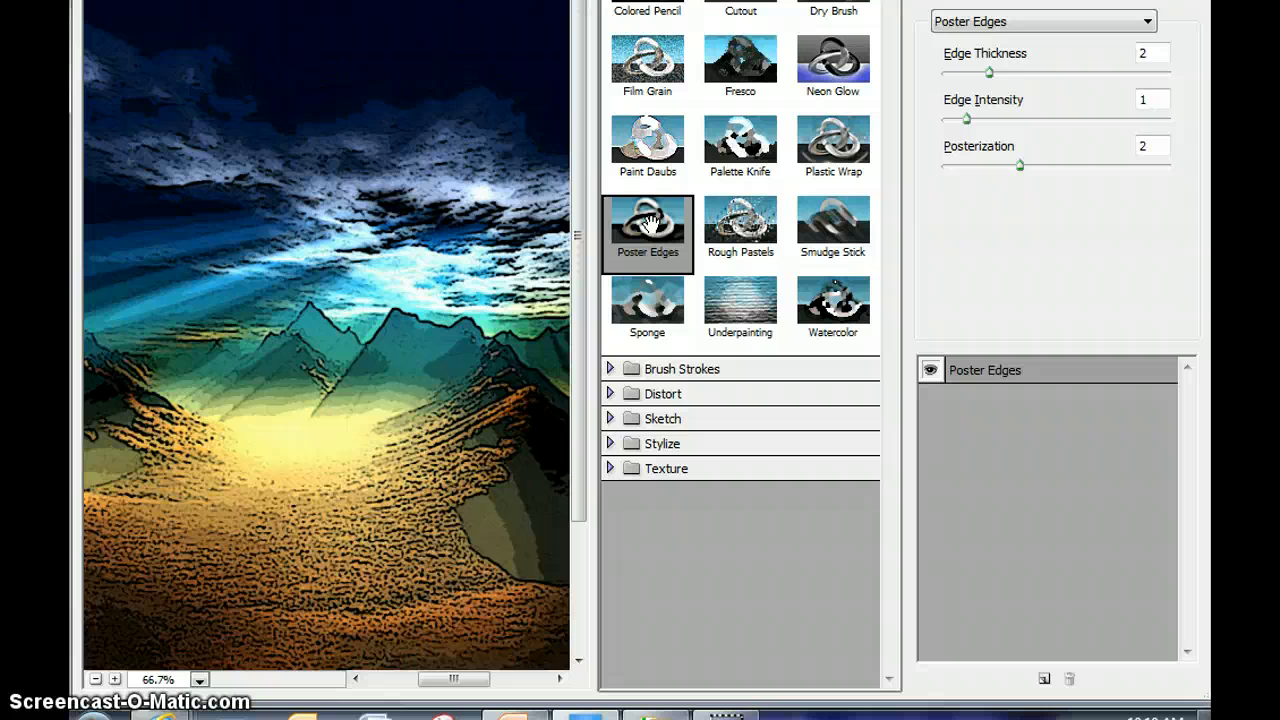
{"action": "left_click", "coordinate": [845, 228]}
{"action": "left_click", "coordinate": [840, 305]}
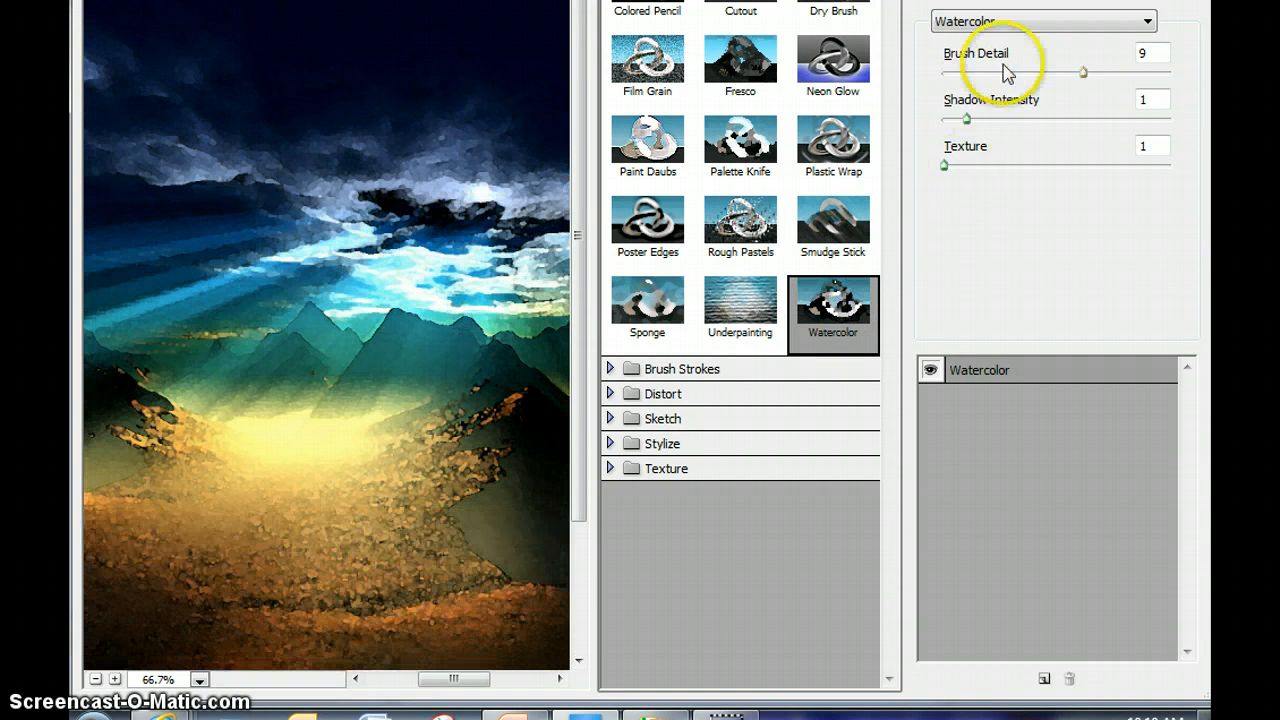
Try the Watercolor filter with brush detail 12, shadow intensity 6 and texture 2, and close the gallery without applying it.
{"action": "left_click_drag", "start_coordinate": [1082, 73], "coordinate": [1140, 73]}
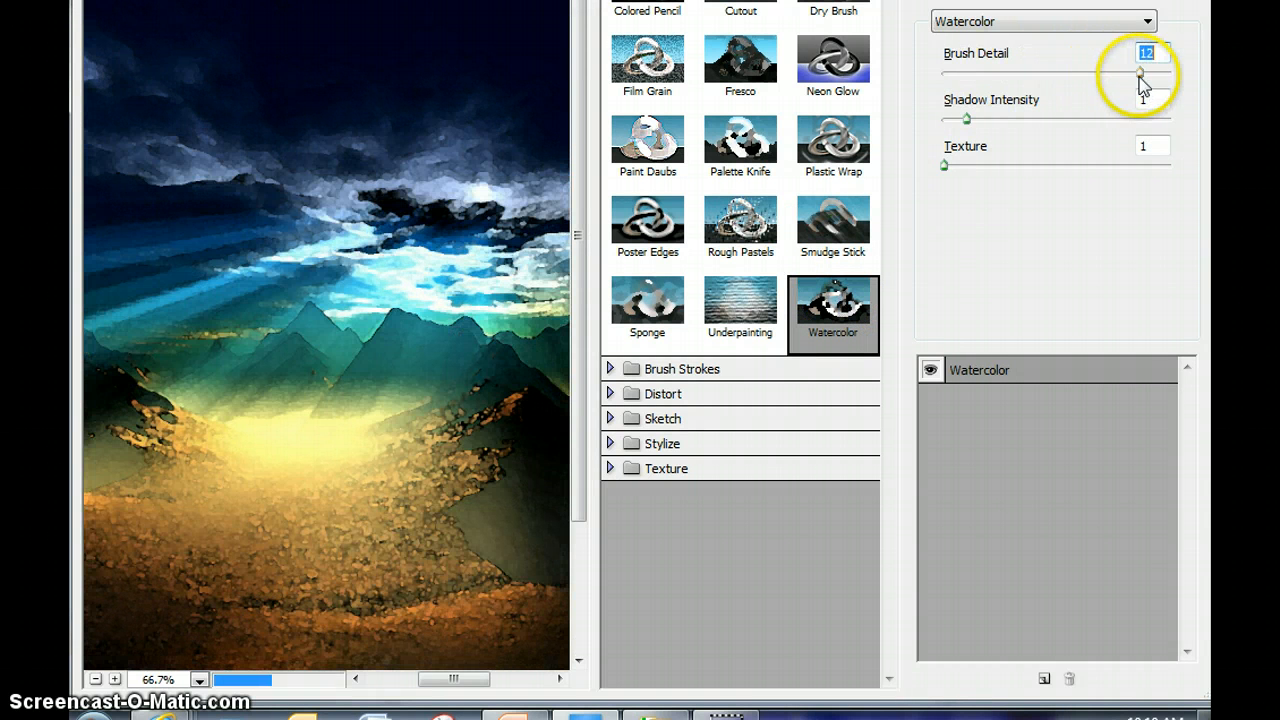
{"action": "left_click_drag", "start_coordinate": [968, 124], "coordinate": [1084, 122]}
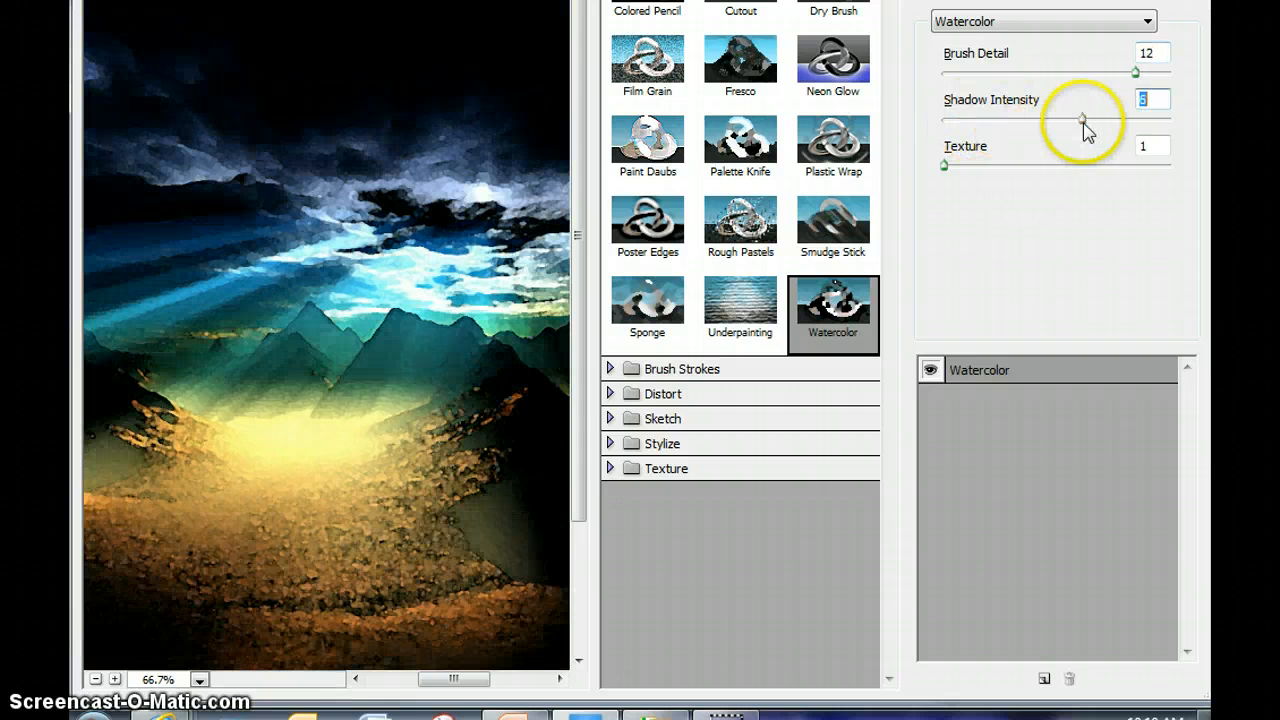
{"action": "left_click_drag", "start_coordinate": [944, 165], "coordinate": [1029, 170]}
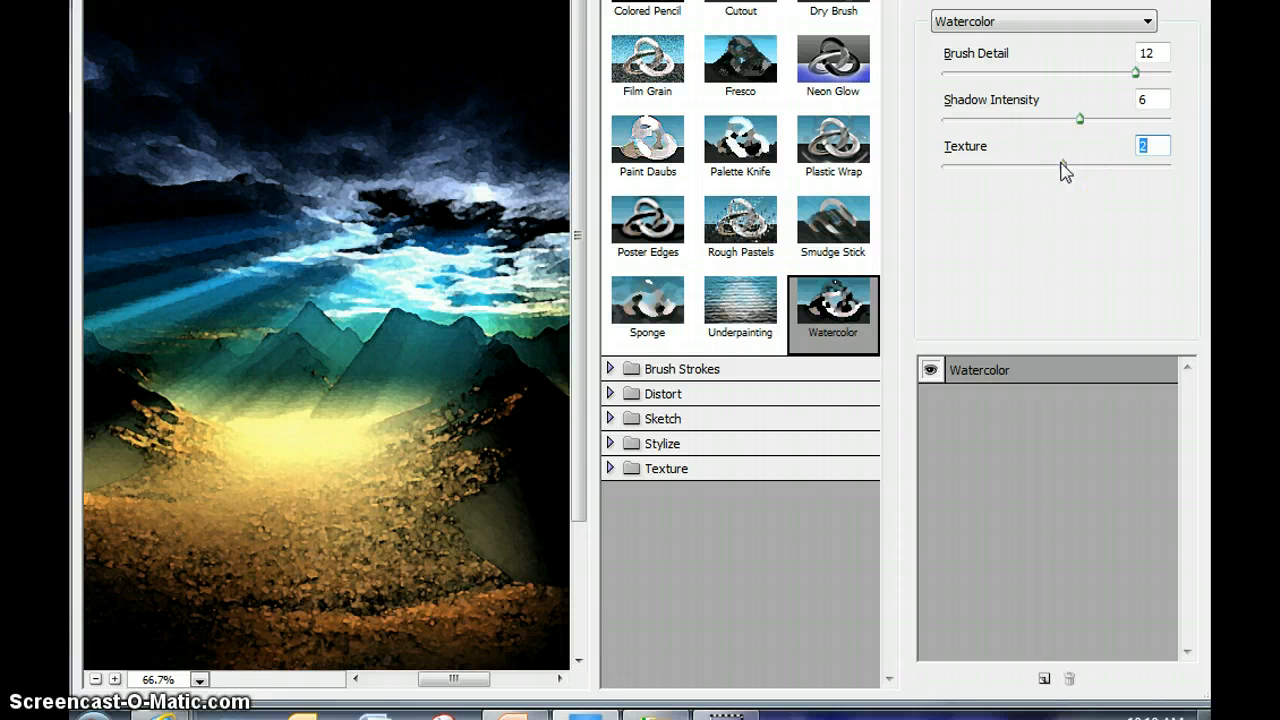
{"action": "left_click_drag", "start_coordinate": [1062, 165], "coordinate": [963, 166]}
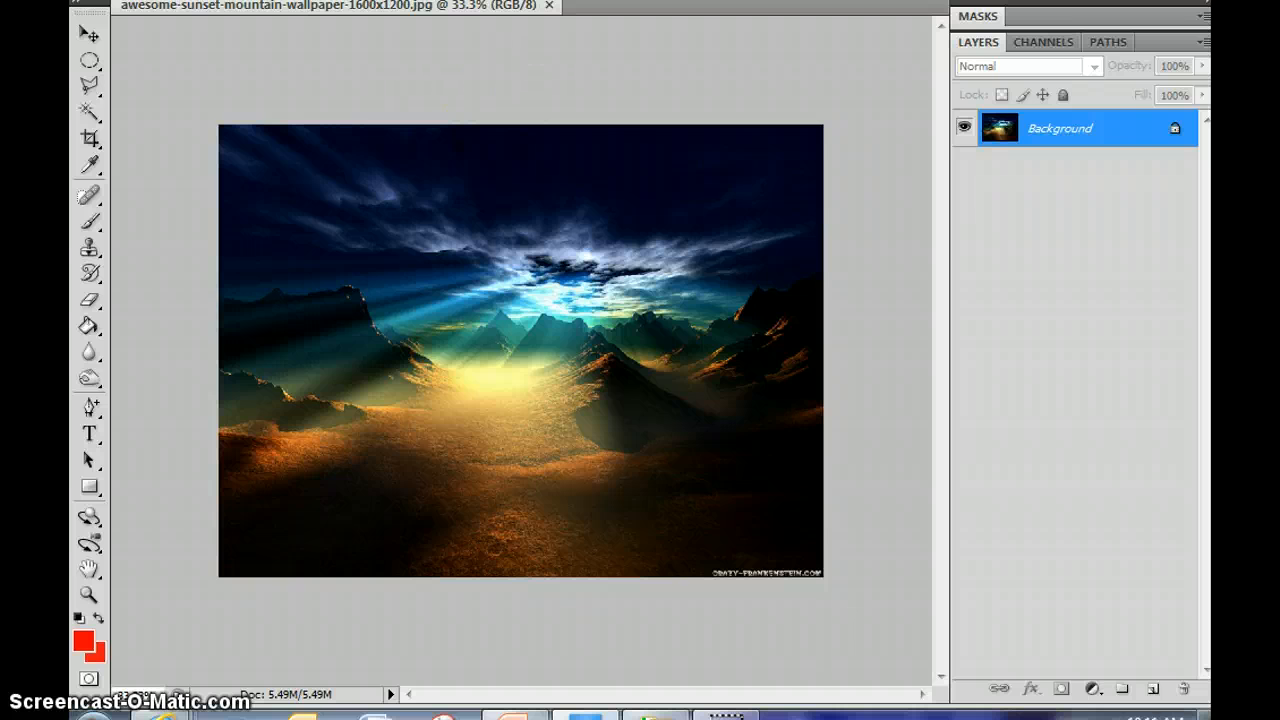
Open Liquify, smear the mountains and sky in a zigzag with the Forward Warp tool, and reconstruct the image.
{"action": "left_click", "coordinate": [340, 1]}
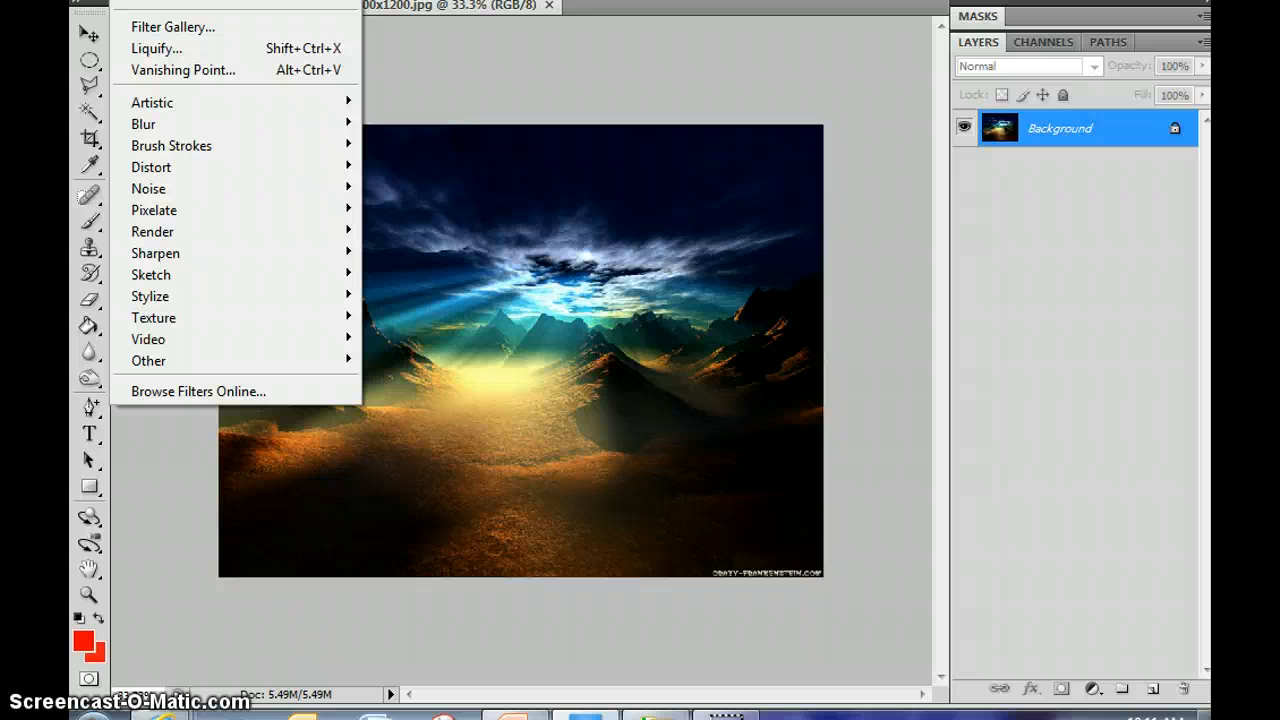
{"action": "left_click", "coordinate": [224, 50]}
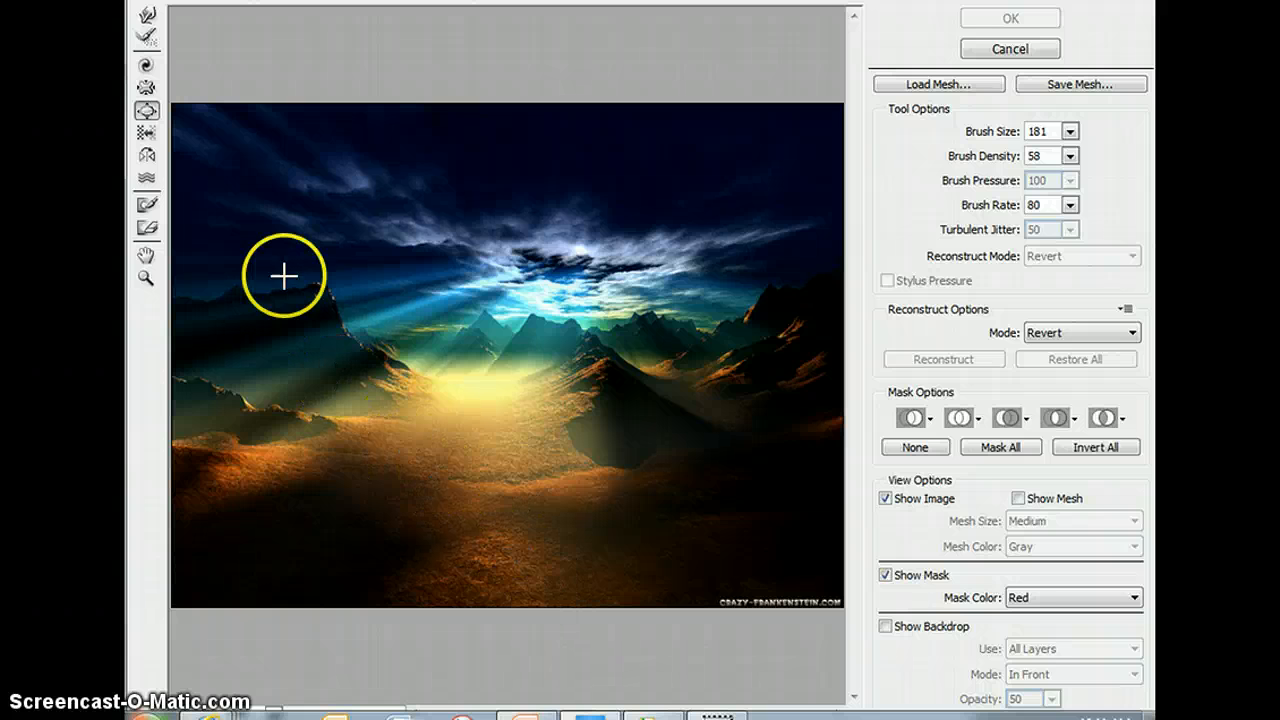
{"action": "left_click", "coordinate": [150, 36]}
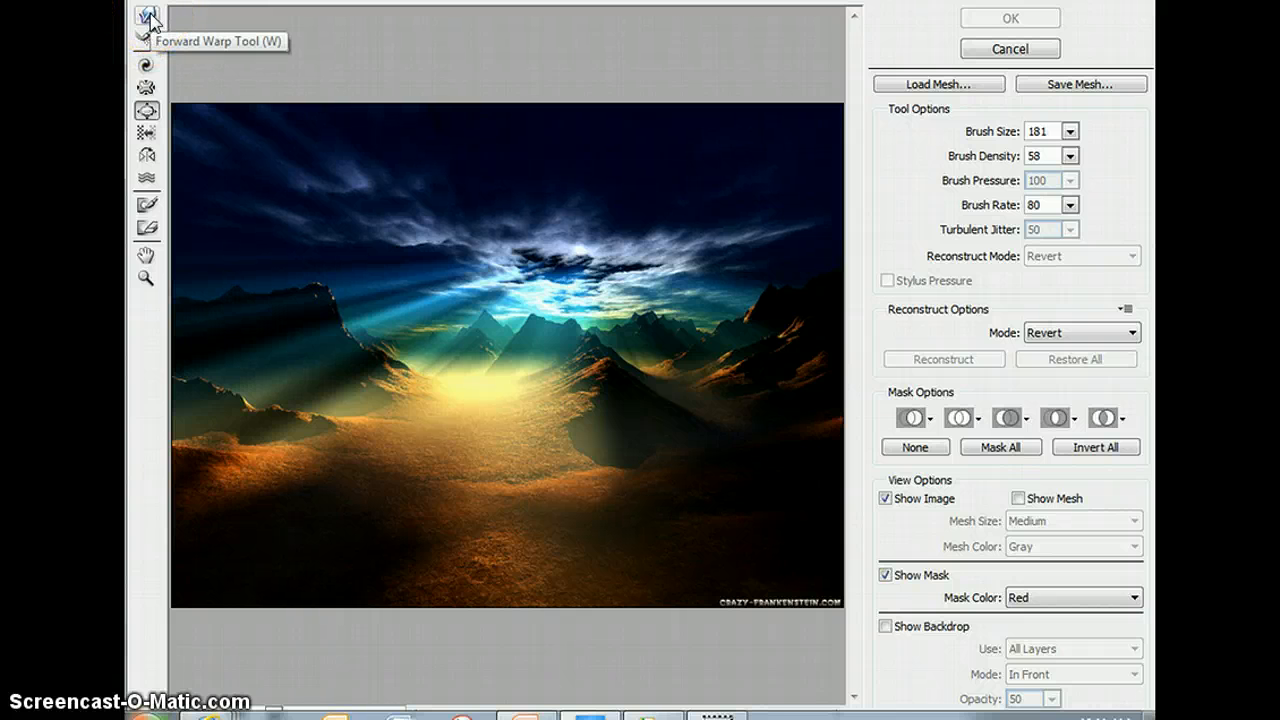
{"action": "left_click", "coordinate": [150, 17]}
{"action": "mouse_move", "coordinate": [309, 203]}
{"action": "left_mouse_down"}
{"action": "mouse_move", "coordinate": [331, 240]}
{"action": "mouse_move", "coordinate": [334, 354]}
{"action": "mouse_move", "coordinate": [280, 393]}
{"action": "mouse_move", "coordinate": [245, 357]}
{"action": "mouse_move", "coordinate": [244, 342]}
{"action": "mouse_move", "coordinate": [336, 386]}
{"action": "mouse_move", "coordinate": [385, 392]}
{"action": "mouse_move", "coordinate": [400, 358]}
{"action": "mouse_move", "coordinate": [434, 458]}
{"action": "mouse_move", "coordinate": [501, 304]}
{"action": "mouse_move", "coordinate": [507, 494]}
{"action": "mouse_move", "coordinate": [615, 253]}
{"action": "mouse_move", "coordinate": [652, 548]}
{"action": "mouse_move", "coordinate": [681, 211]}
{"action": "mouse_move", "coordinate": [744, 437]}
{"action": "mouse_move", "coordinate": [836, 286]}
{"action": "left_mouse_up"}
{"action": "left_click", "coordinate": [904, 368]}
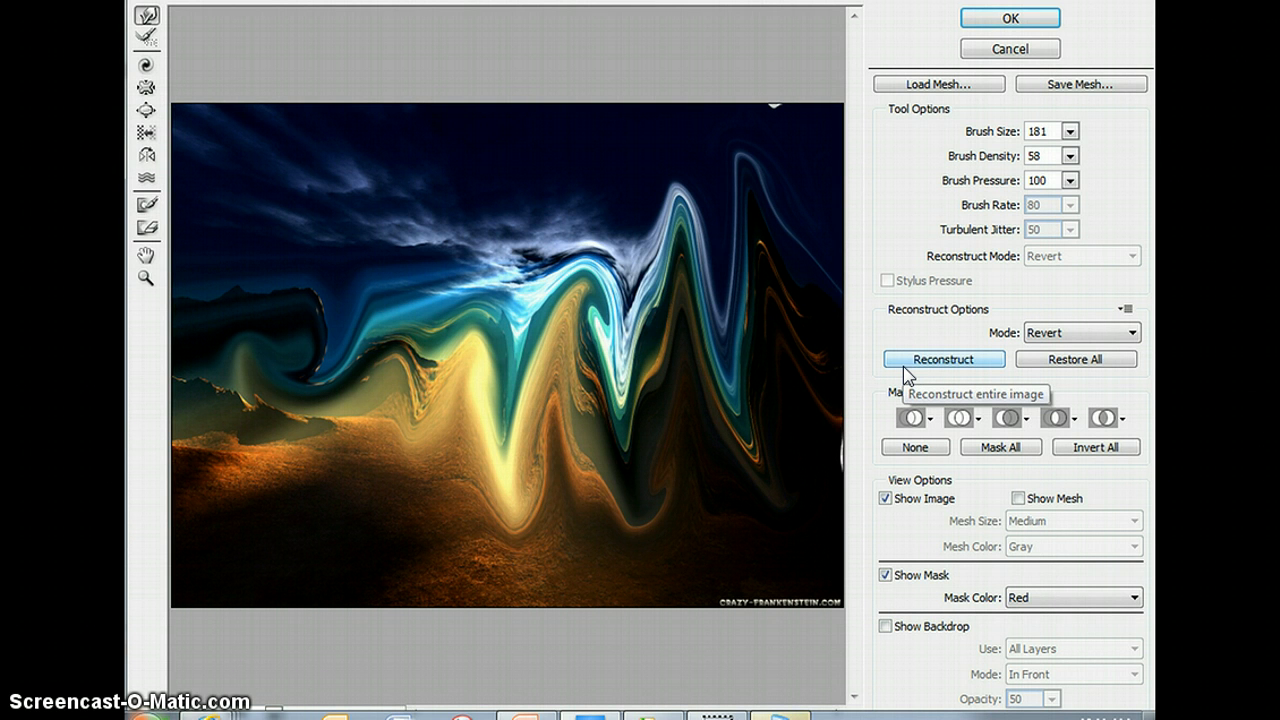
{"action": "left_click", "coordinate": [904, 368]}
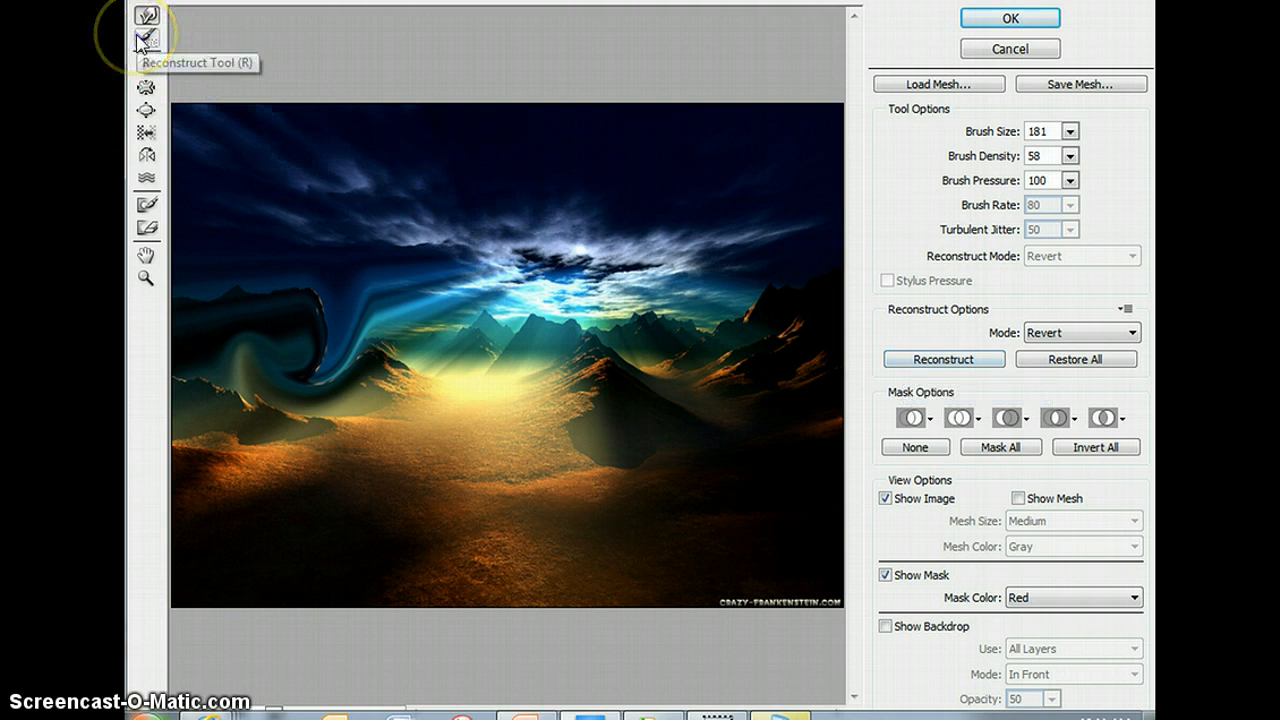
Twirl the mountain slope beside the light rays using the Twirl Clockwise tool at brush size 181.
{"action": "left_click", "coordinate": [145, 87]}
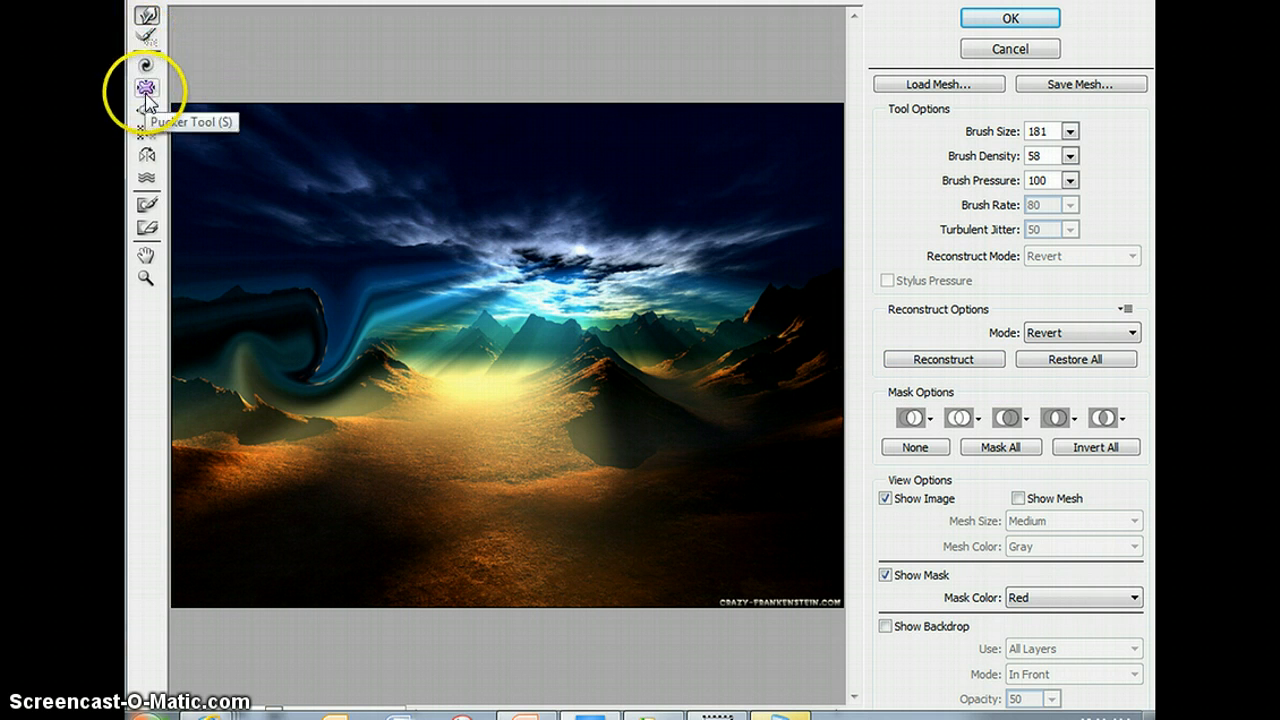
{"action": "left_click", "coordinate": [150, 63]}
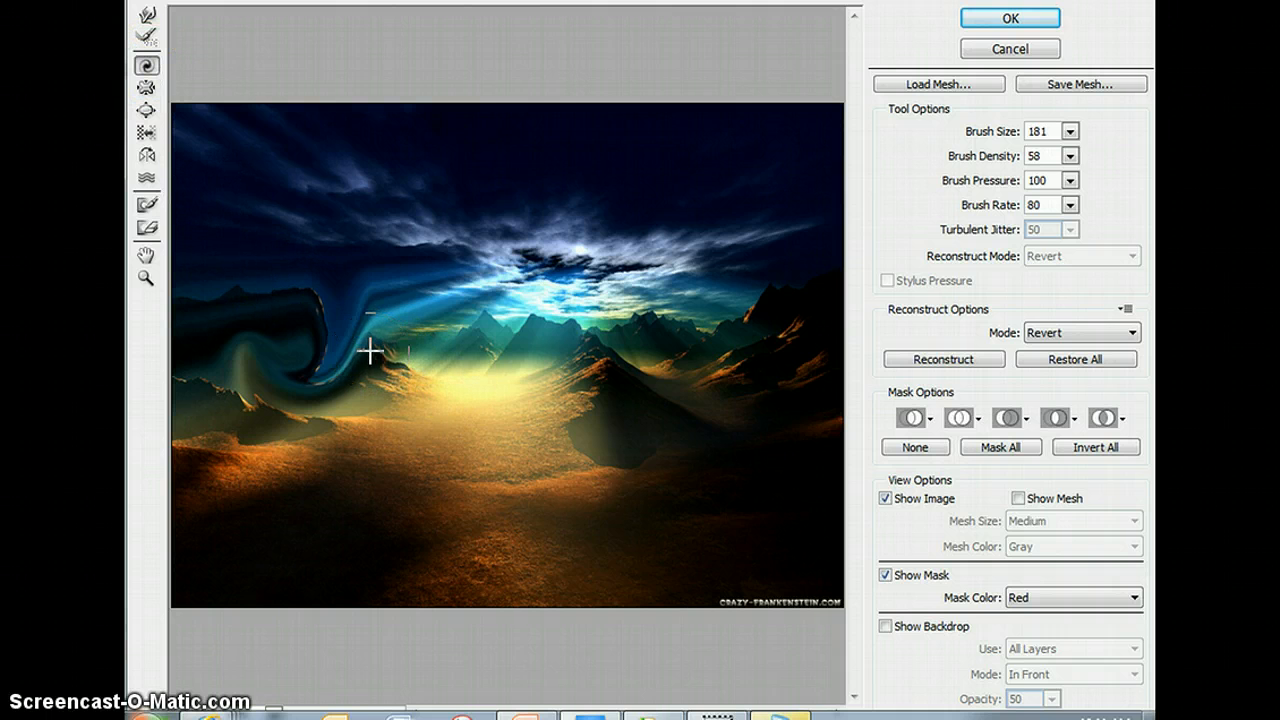
{"action": "mouse_move", "coordinate": [370, 350]}
{"action": "left_mouse_down"}
{"action": "mouse_move", "coordinate": [377, 317]}
{"action": "mouse_move", "coordinate": [421, 350]}
{"action": "mouse_move", "coordinate": [390, 395]}
{"action": "mouse_move", "coordinate": [339, 337]}
{"action": "mouse_move", "coordinate": [375, 301]}
{"action": "mouse_move", "coordinate": [430, 300]}
{"action": "left_mouse_up"}
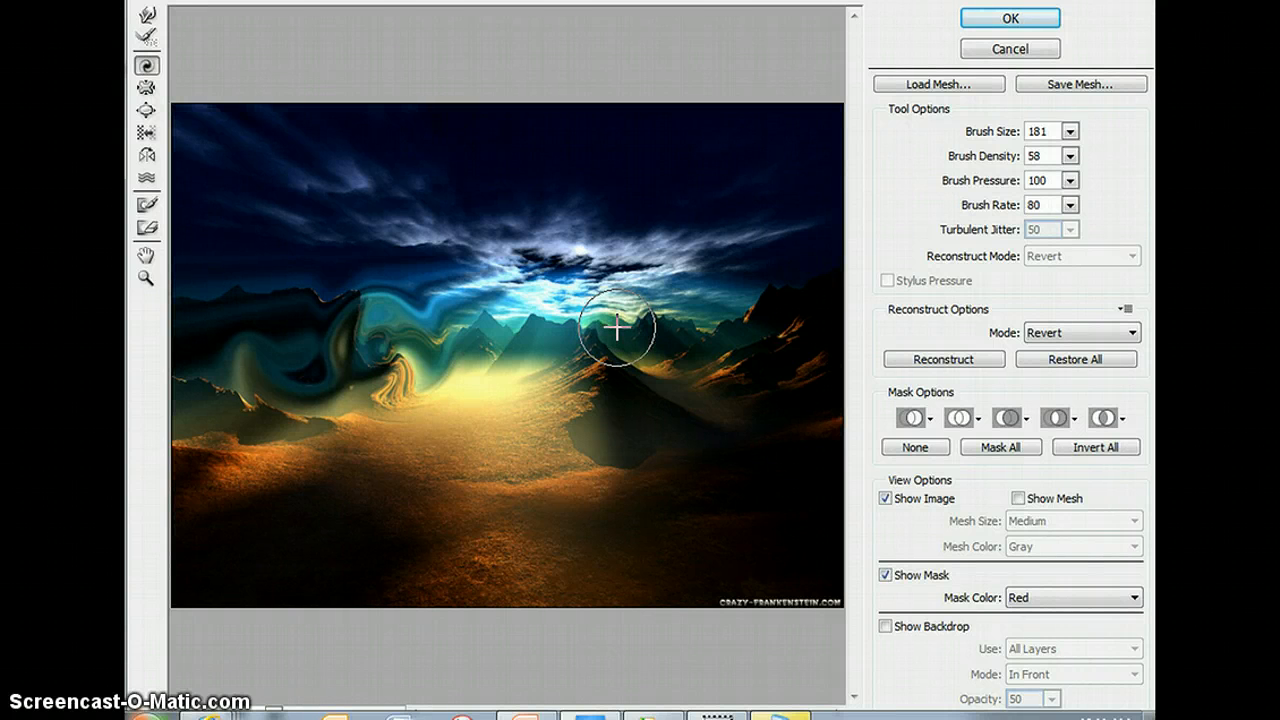
Set the brush density to 90 and brush size to 960, and twirl the central valley and the dark foreground.
{"action": "left_click", "coordinate": [1070, 157]}
{"action": "left_click_drag", "start_coordinate": [1031, 190], "coordinate": [1066, 184]}
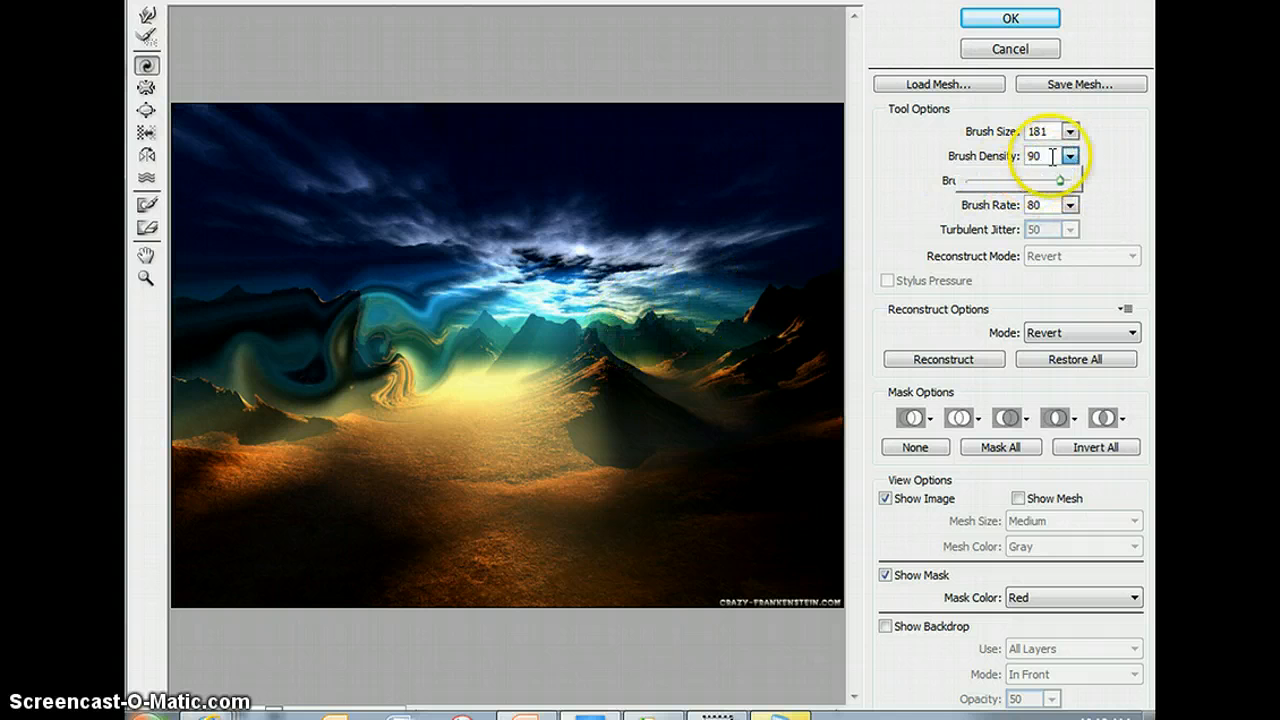
{"action": "left_click", "coordinate": [1070, 131]}
{"action": "left_click_drag", "start_coordinate": [980, 160], "coordinate": [1063, 157]}
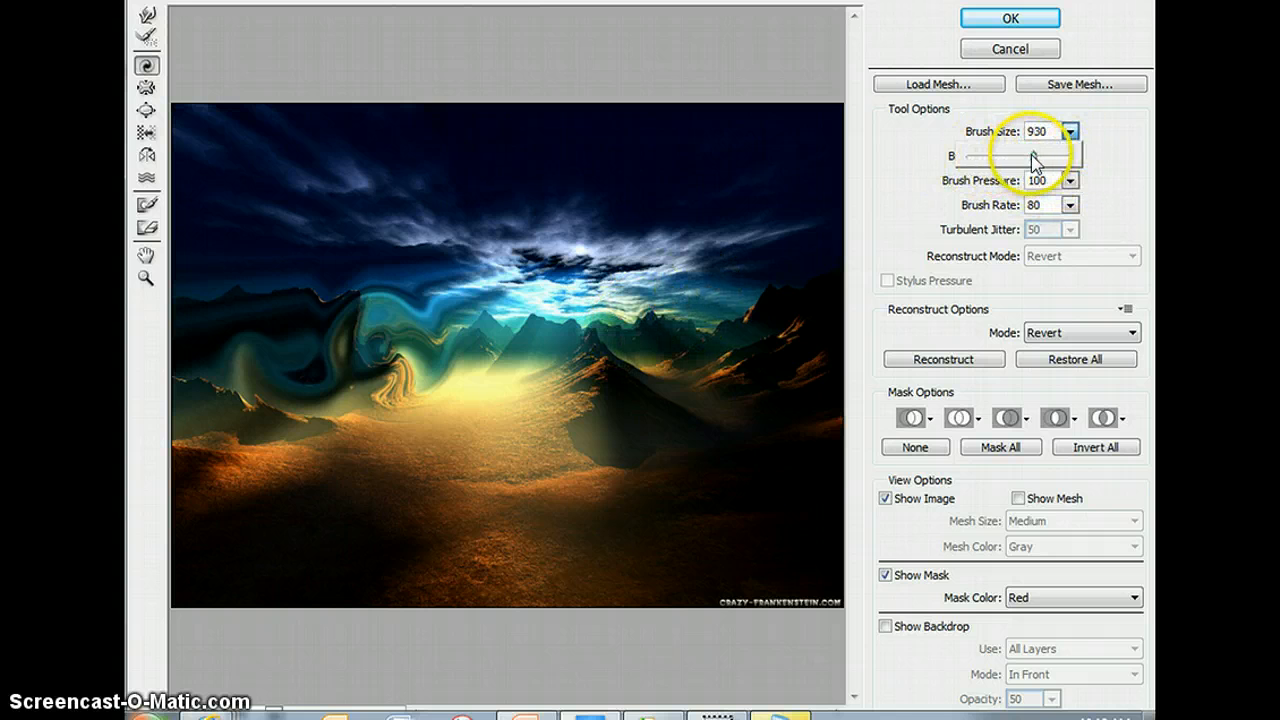
{"action": "left_click_drag", "start_coordinate": [580, 354], "coordinate": [571, 357]}
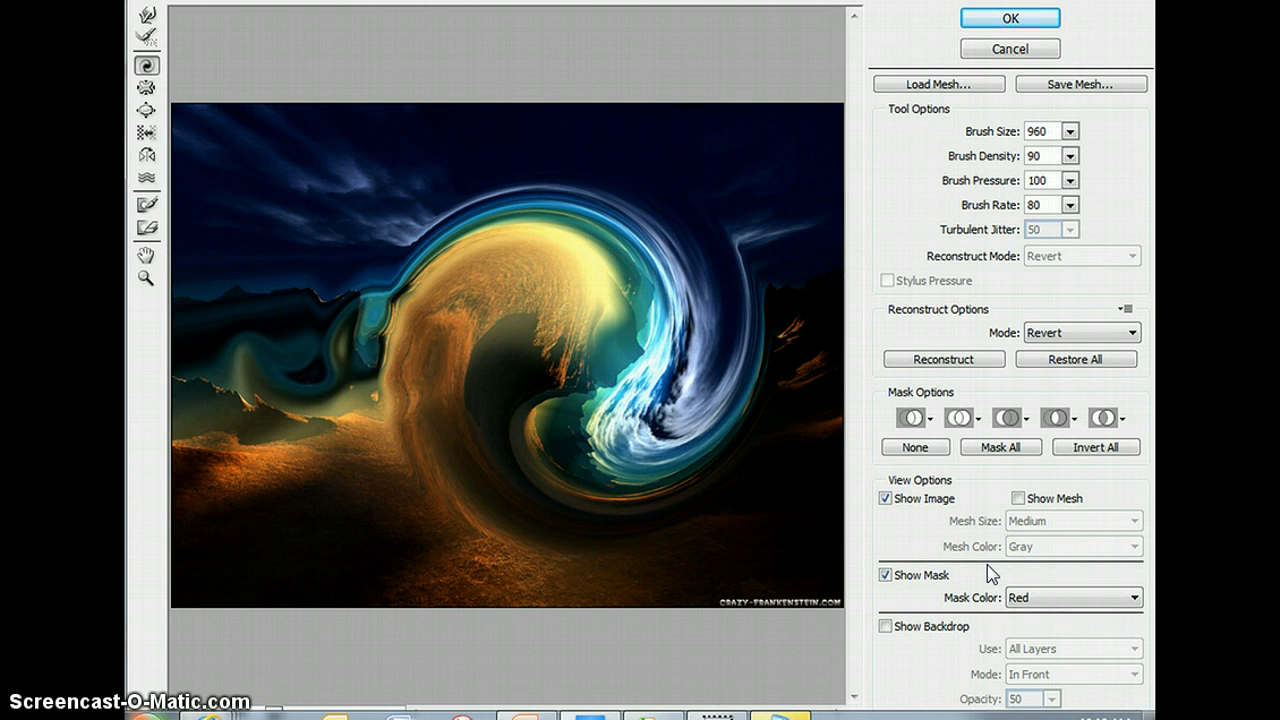
{"action": "left_click_drag", "start_coordinate": [474, 560], "coordinate": [406, 565]}
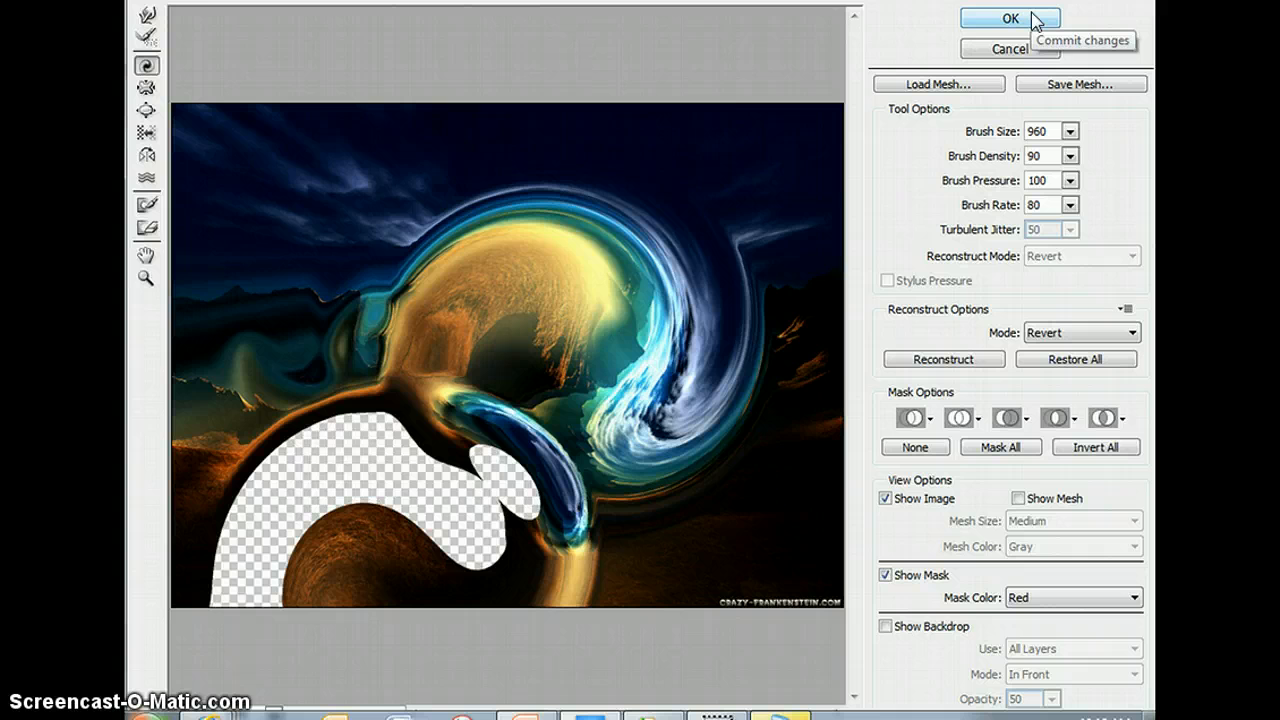
Try the Pucker tool across the twirled image and cancel all the Liquify changes.
{"action": "left_click", "coordinate": [145, 68]}
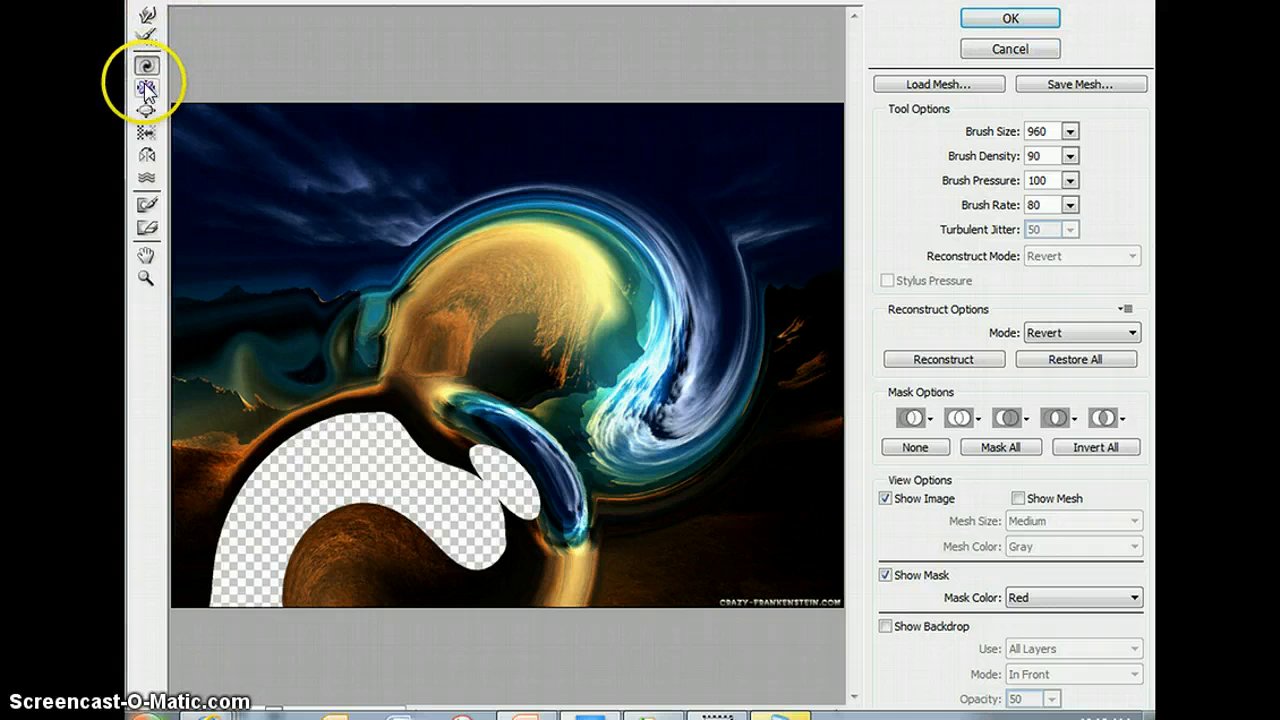
{"action": "left_click", "coordinate": [146, 89]}
{"action": "mouse_move", "coordinate": [469, 284]}
{"action": "left_mouse_down"}
{"action": "mouse_move", "coordinate": [518, 265]}
{"action": "mouse_move", "coordinate": [627, 247]}
{"action": "mouse_move", "coordinate": [690, 367]}
{"action": "mouse_move", "coordinate": [689, 417]}
{"action": "mouse_move", "coordinate": [627, 488]}
{"action": "mouse_move", "coordinate": [553, 492]}
{"action": "mouse_move", "coordinate": [303, 272]}
{"action": "left_mouse_up"}
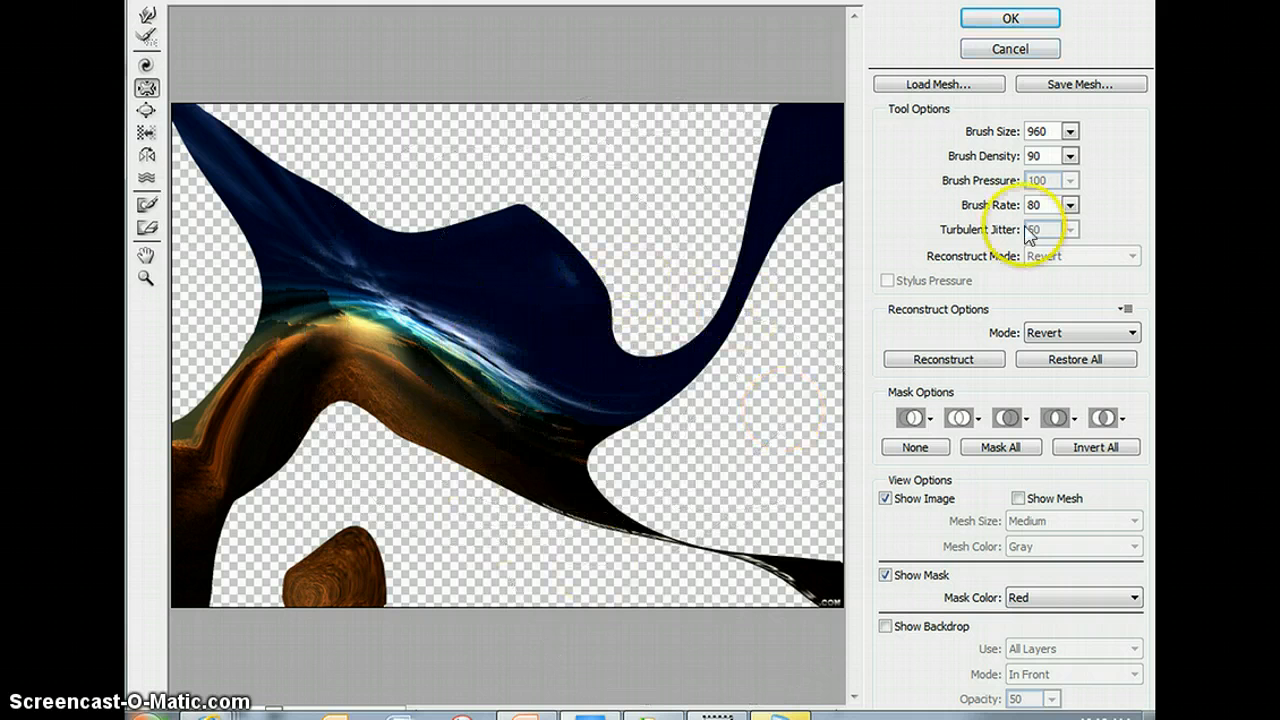
{"action": "left_click", "coordinate": [1010, 49]}
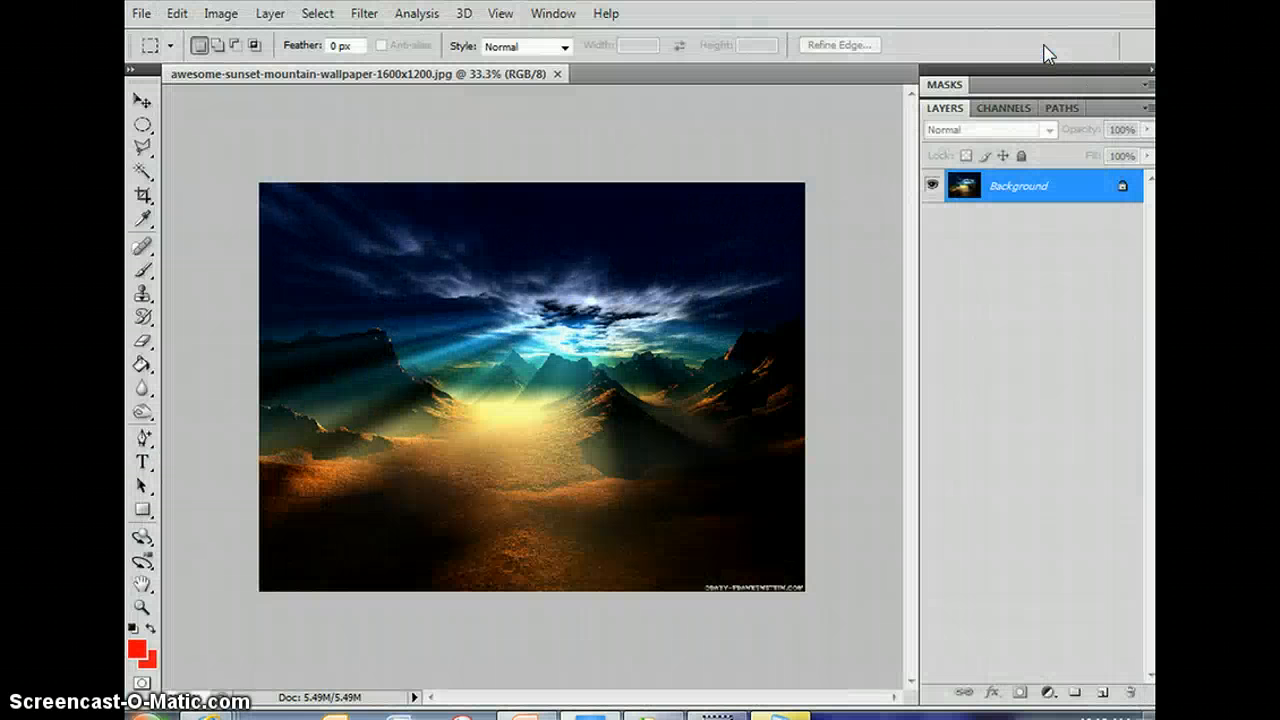
Reopen Liquify and bulge the central mountains into a sphere with the Bloat tool at brush size 960.
{"action": "left_click", "coordinate": [362, 12]}
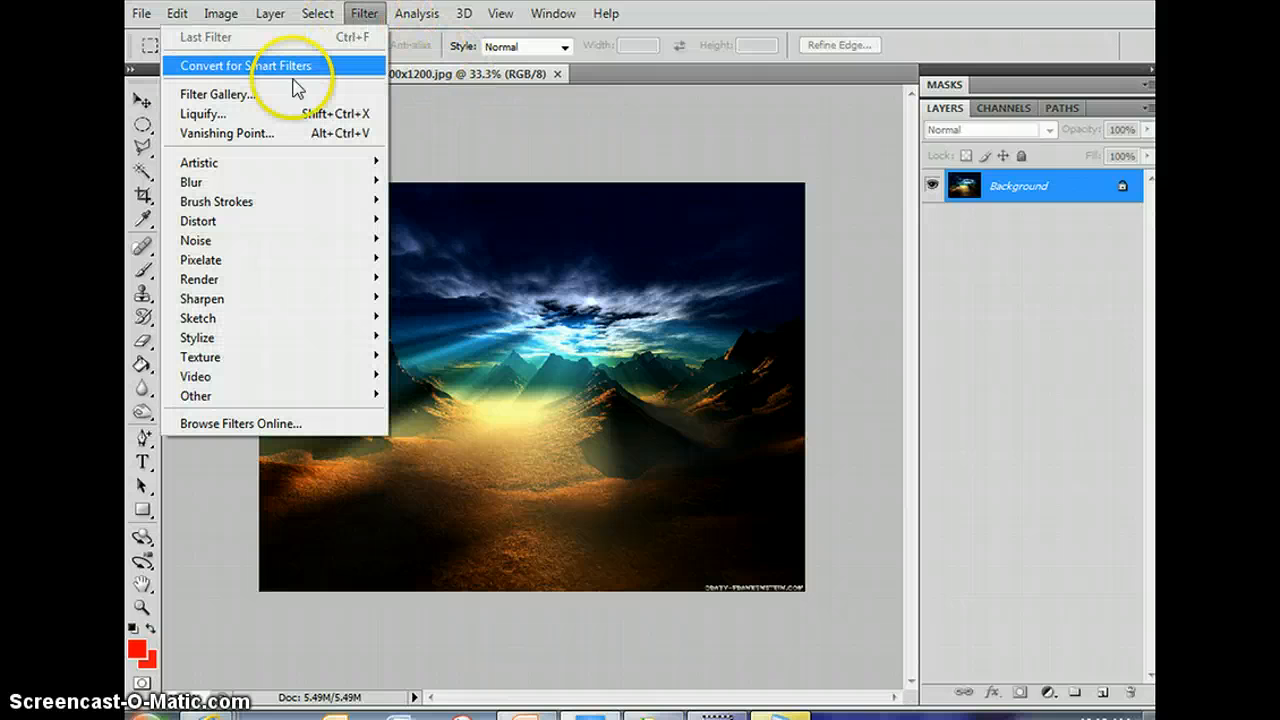
{"action": "left_click", "coordinate": [240, 114]}
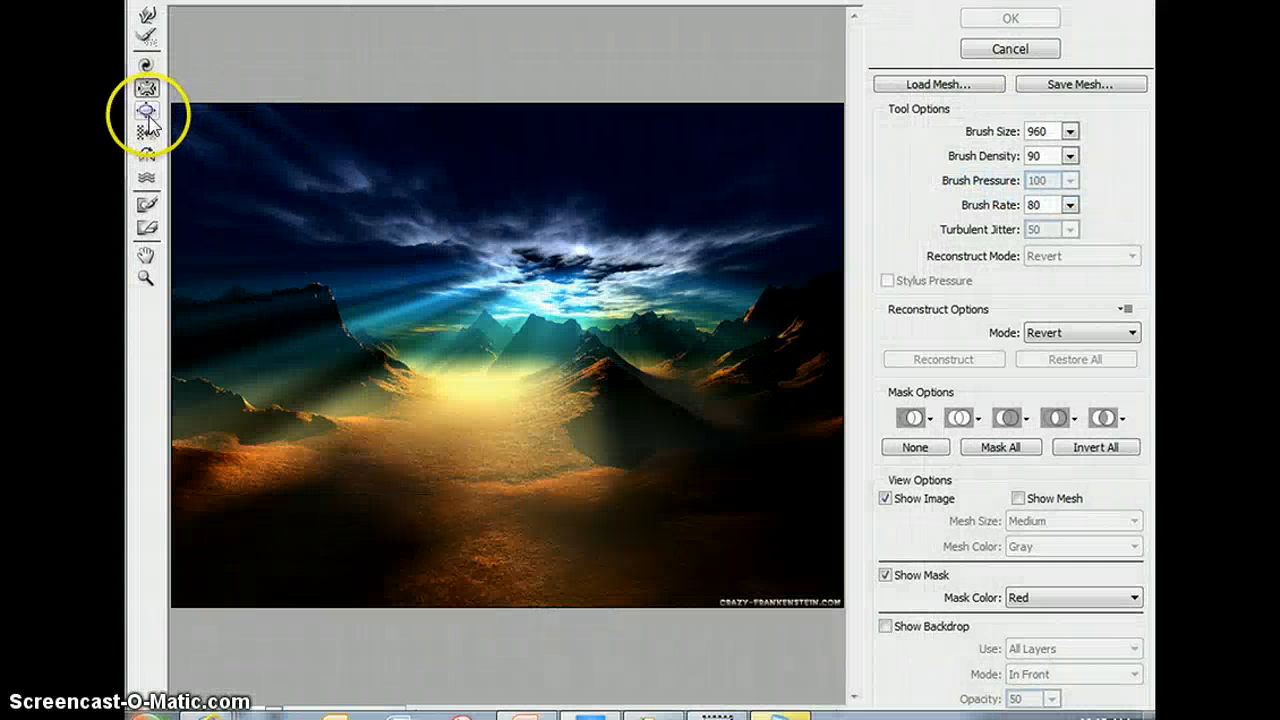
{"action": "left_click", "coordinate": [147, 112]}
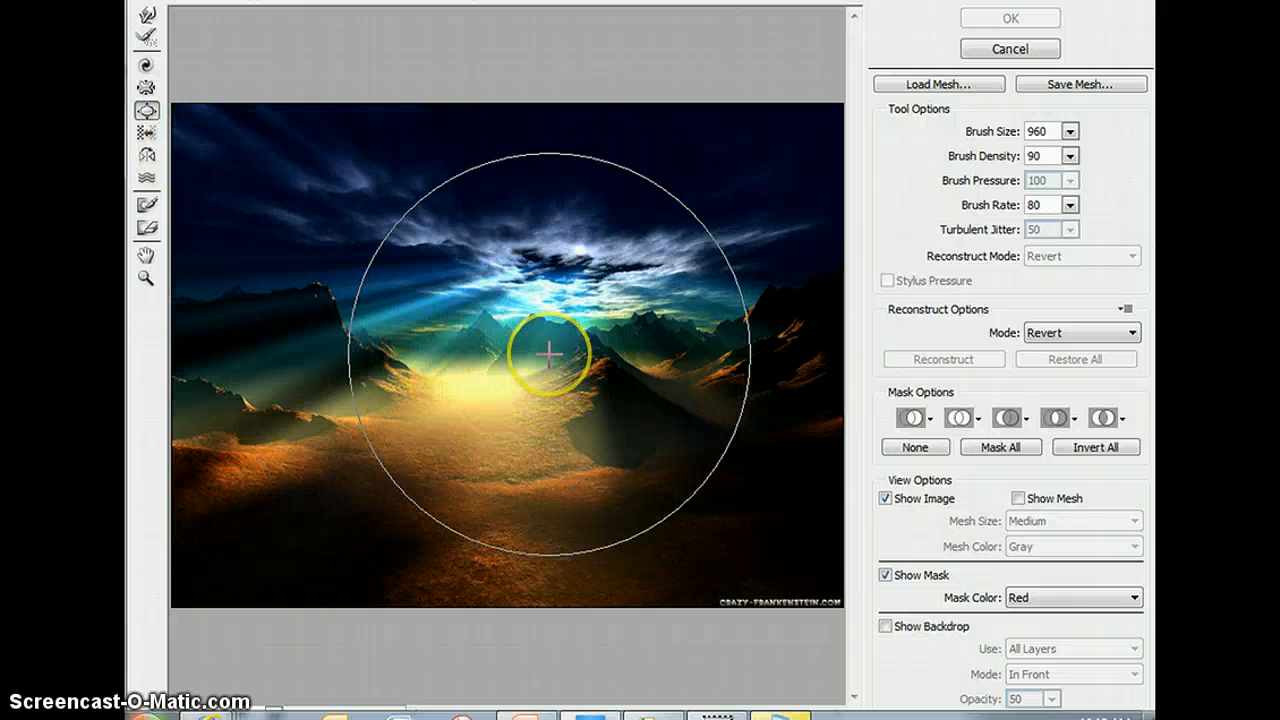
{"action": "left_click_drag", "start_coordinate": [549, 353], "coordinate": [549, 353]}
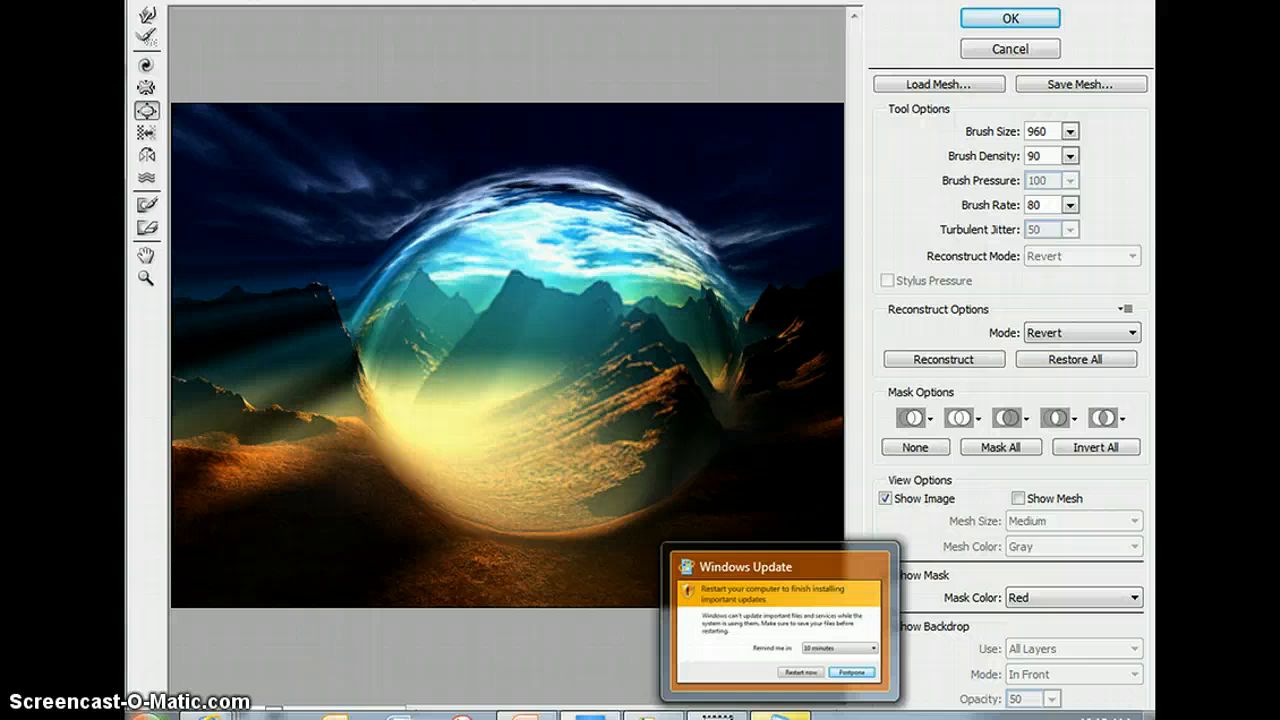
Postpone the Windows Update restart with a reminder in 10 minutes.
{"action": "mouse_move", "coordinate": [780, 663]}
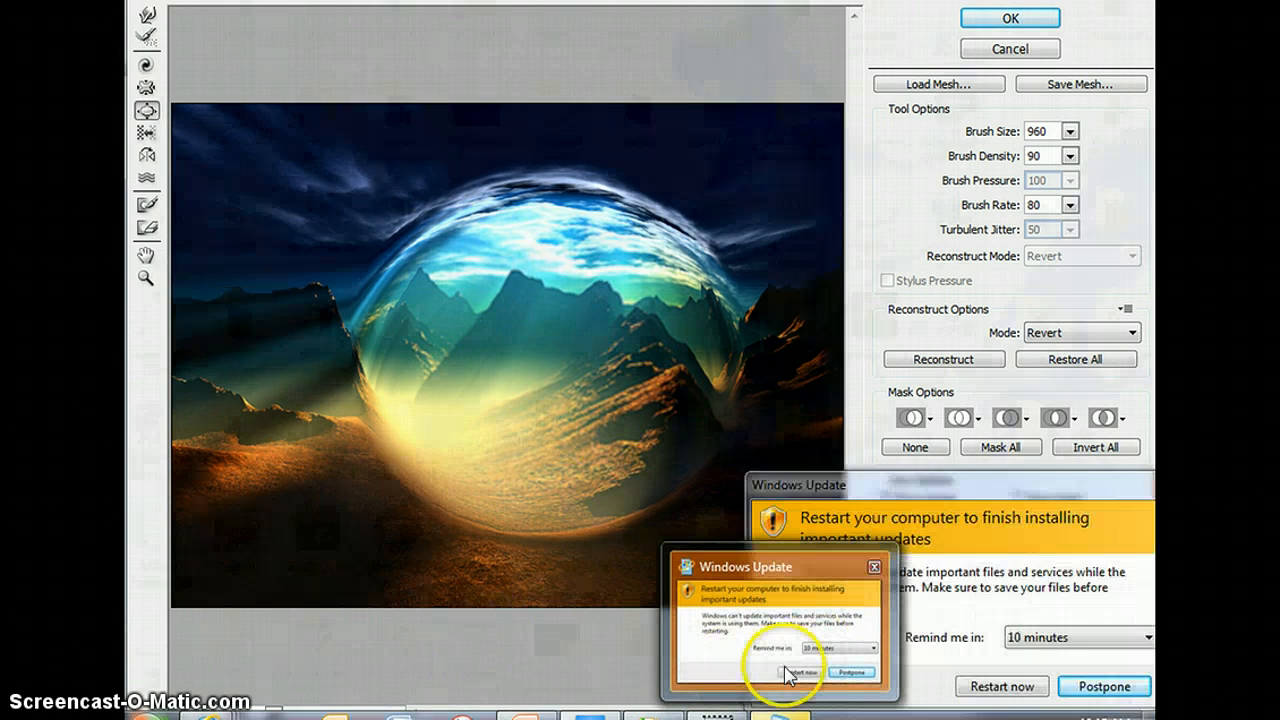
{"action": "left_click", "coordinate": [852, 683]}
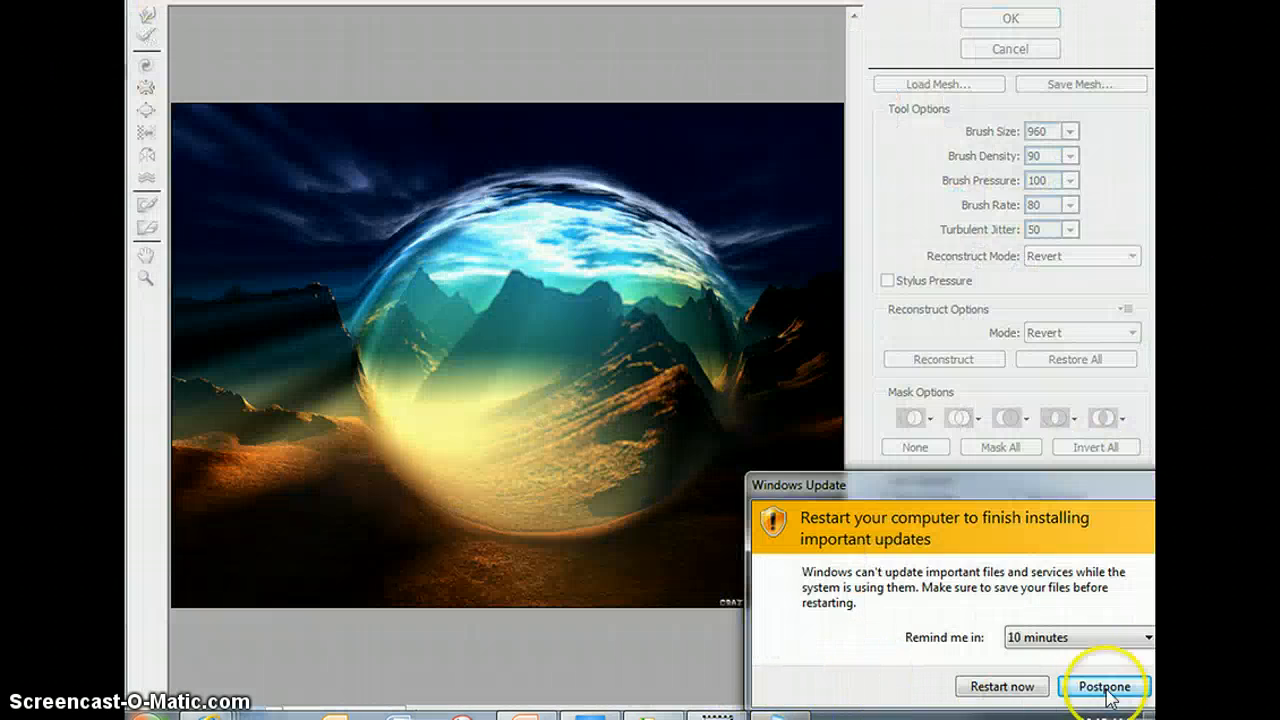
{"action": "left_click", "coordinate": [1110, 687]}
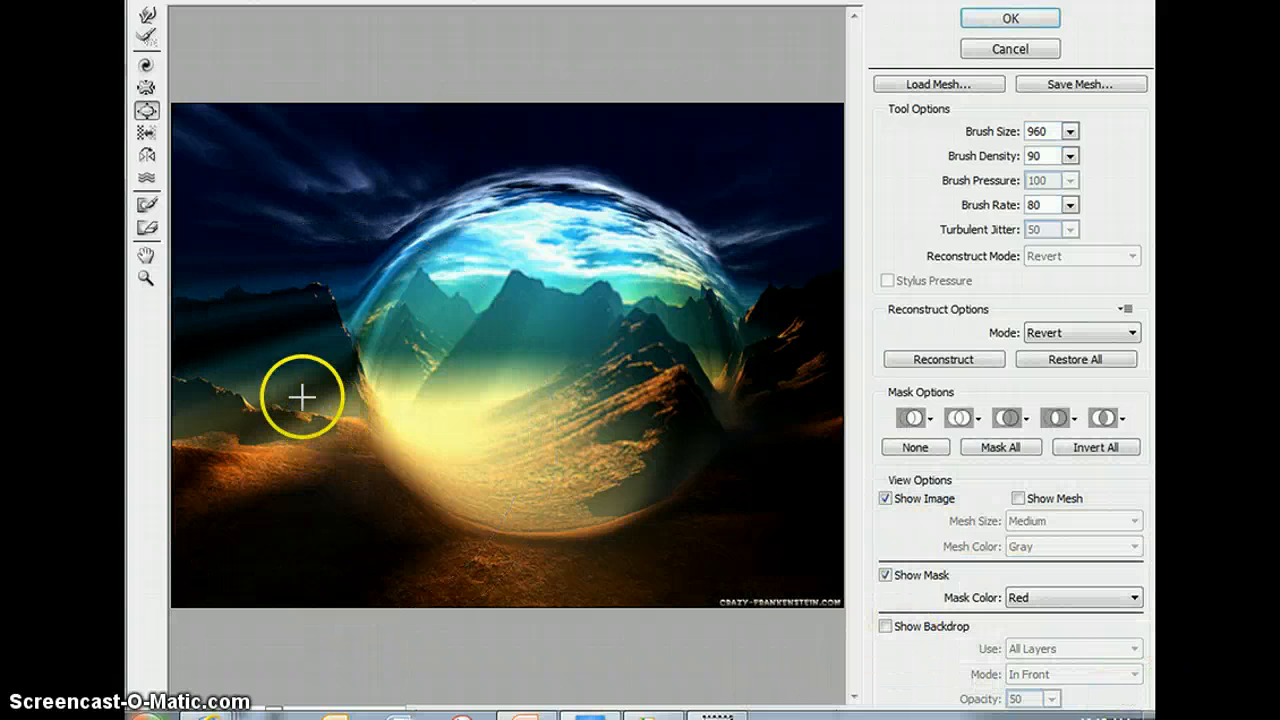
Undo the bulge, try the Mirror tool at brush size 960 from the sky into the valley, and undo the mirroring.
{"action": "left_click", "coordinate": [146, 111]}
{"action": "key", "text": "ctrl+z"}
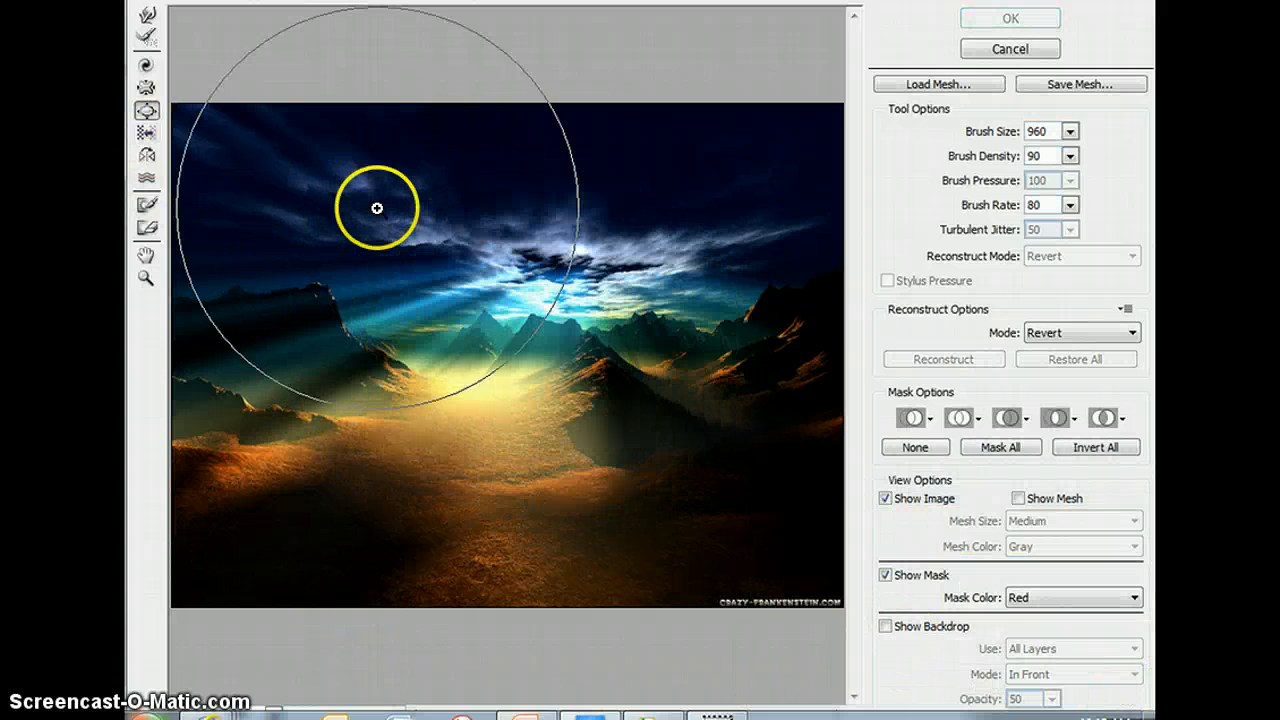
{"action": "left_click", "coordinate": [150, 138]}
{"action": "left_click", "coordinate": [150, 155]}
{"action": "mouse_move", "coordinate": [300, 188]}
{"action": "left_mouse_down"}
{"action": "mouse_move", "coordinate": [440, 220]}
{"action": "mouse_move", "coordinate": [461, 395]}
{"action": "left_mouse_up"}
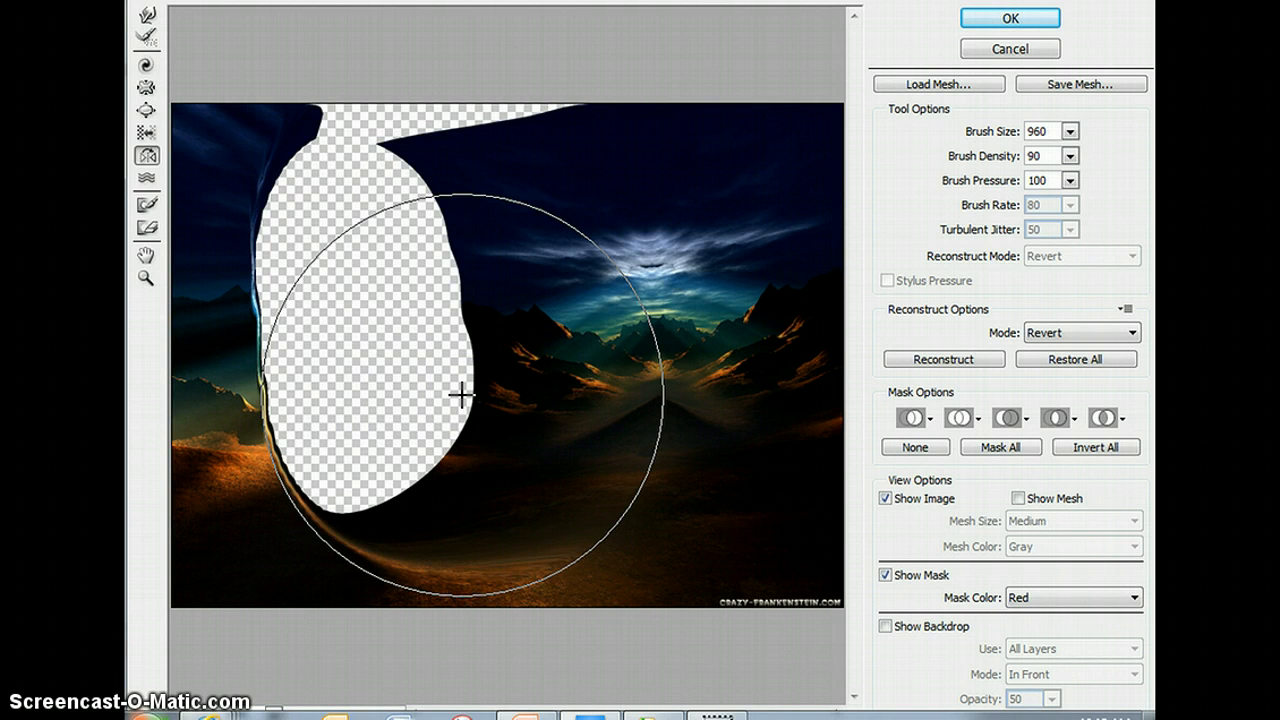
{"action": "key", "text": "ctrl+z"}
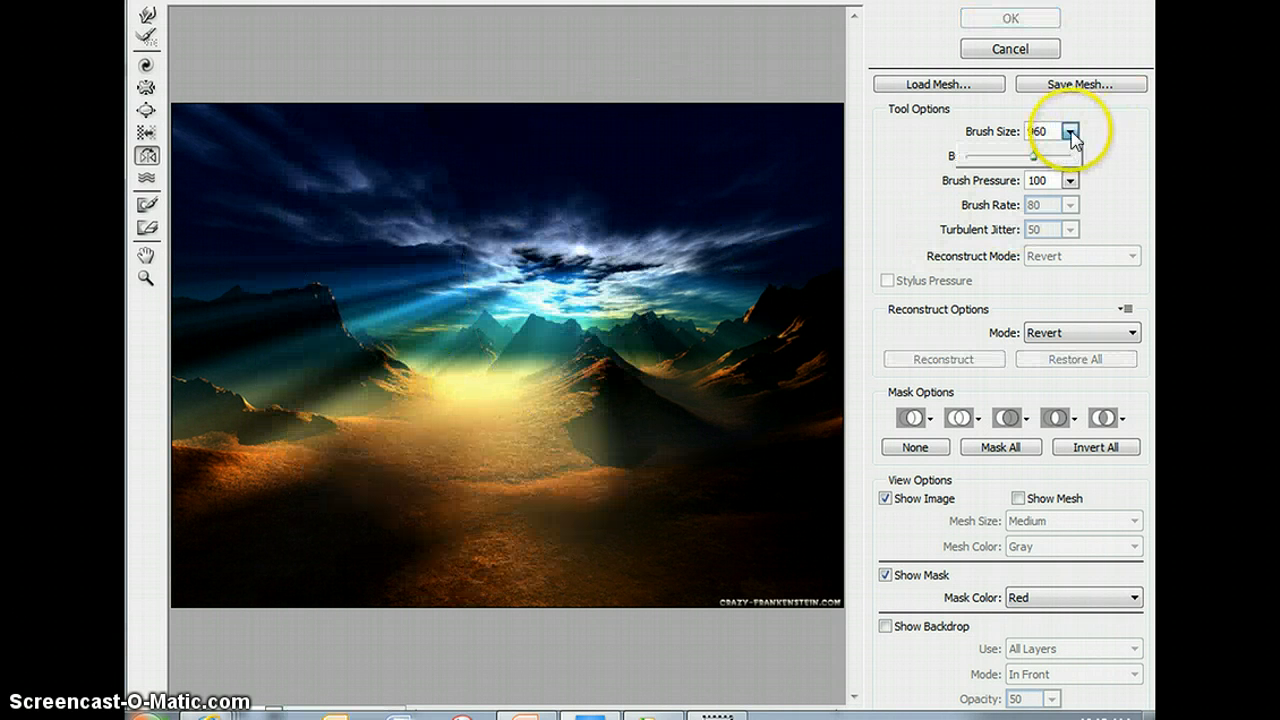
Try the Mirror tool at brush size 466 across the central mountains and cancel the Liquify changes.
{"action": "left_click_drag", "start_coordinate": [1033, 165], "coordinate": [950, 160]}
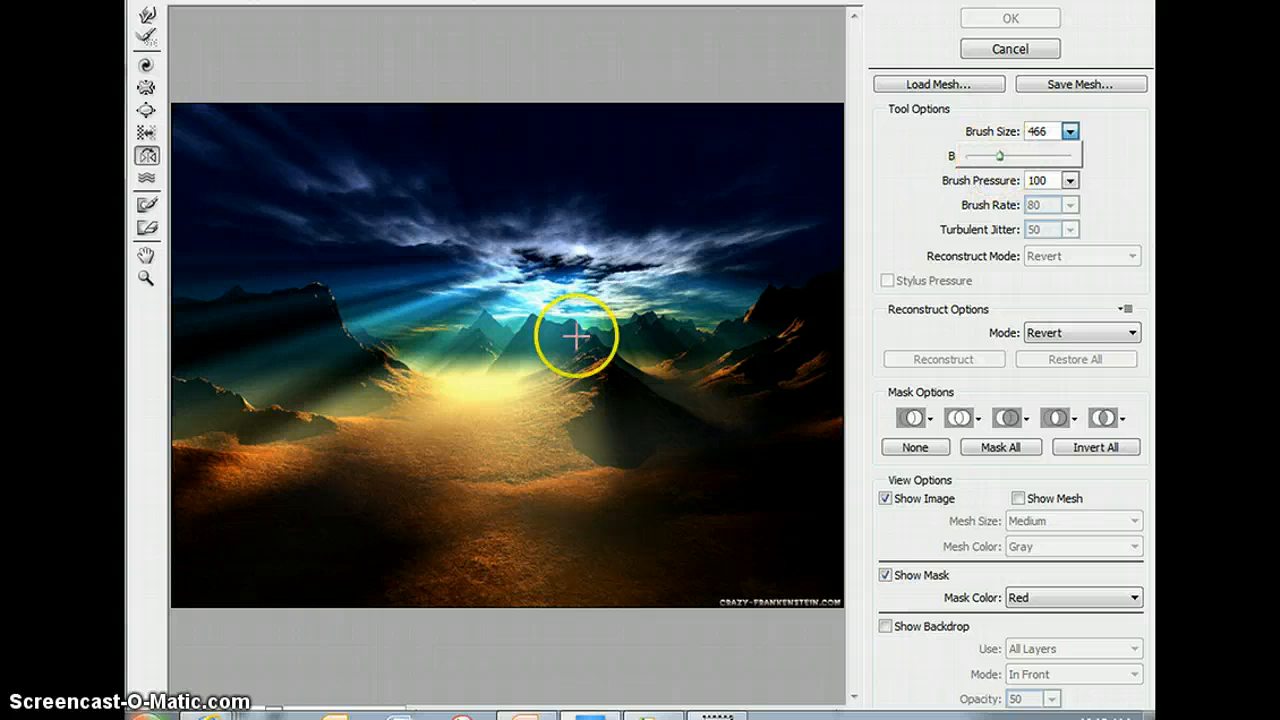
{"action": "mouse_move", "coordinate": [477, 257]}
{"action": "left_mouse_down"}
{"action": "mouse_move", "coordinate": [486, 443]}
{"action": "mouse_move", "coordinate": [423, 380]}
{"action": "mouse_move", "coordinate": [391, 229]}
{"action": "mouse_move", "coordinate": [377, 503]}
{"action": "mouse_move", "coordinate": [531, 437]}
{"action": "mouse_move", "coordinate": [703, 217]}
{"action": "mouse_move", "coordinate": [715, 482]}
{"action": "left_mouse_up"}
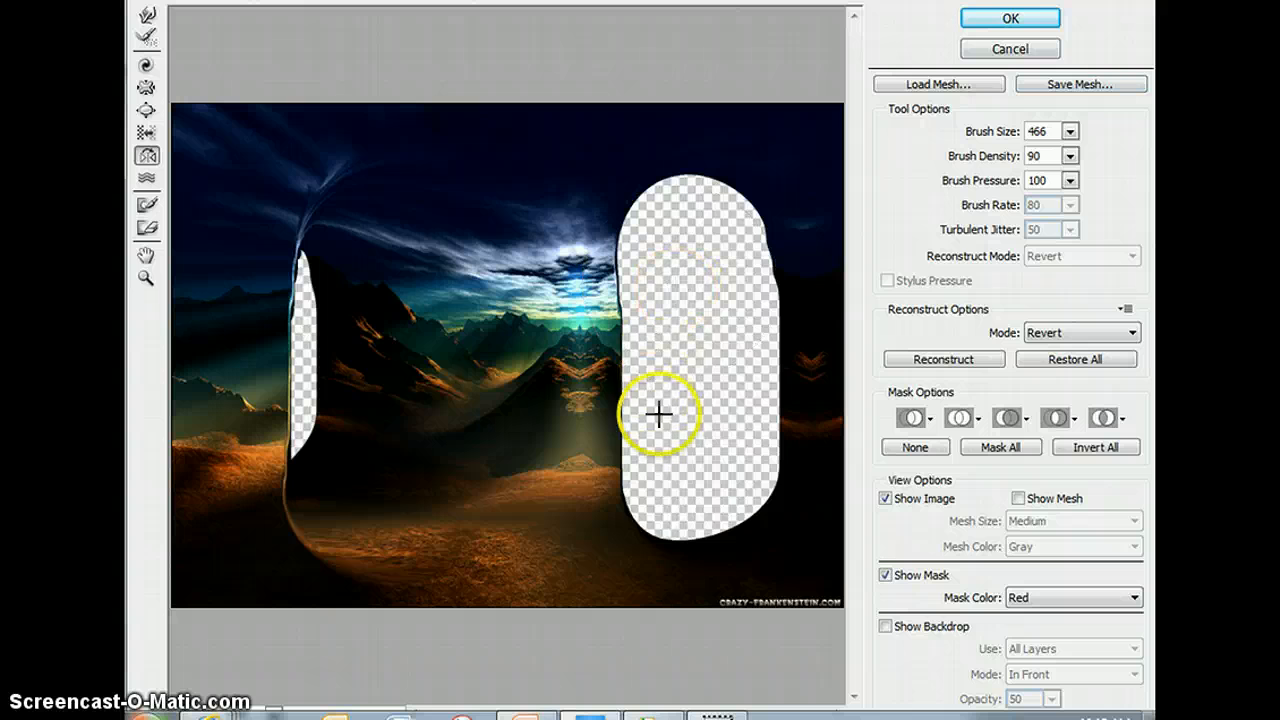
{"action": "left_click", "coordinate": [1008, 50]}
Reopen Liquify on the mountain image and freeze a large oval over the central mountains and clouds at brush size 466.
{"action": "left_click", "coordinate": [377, 14]}
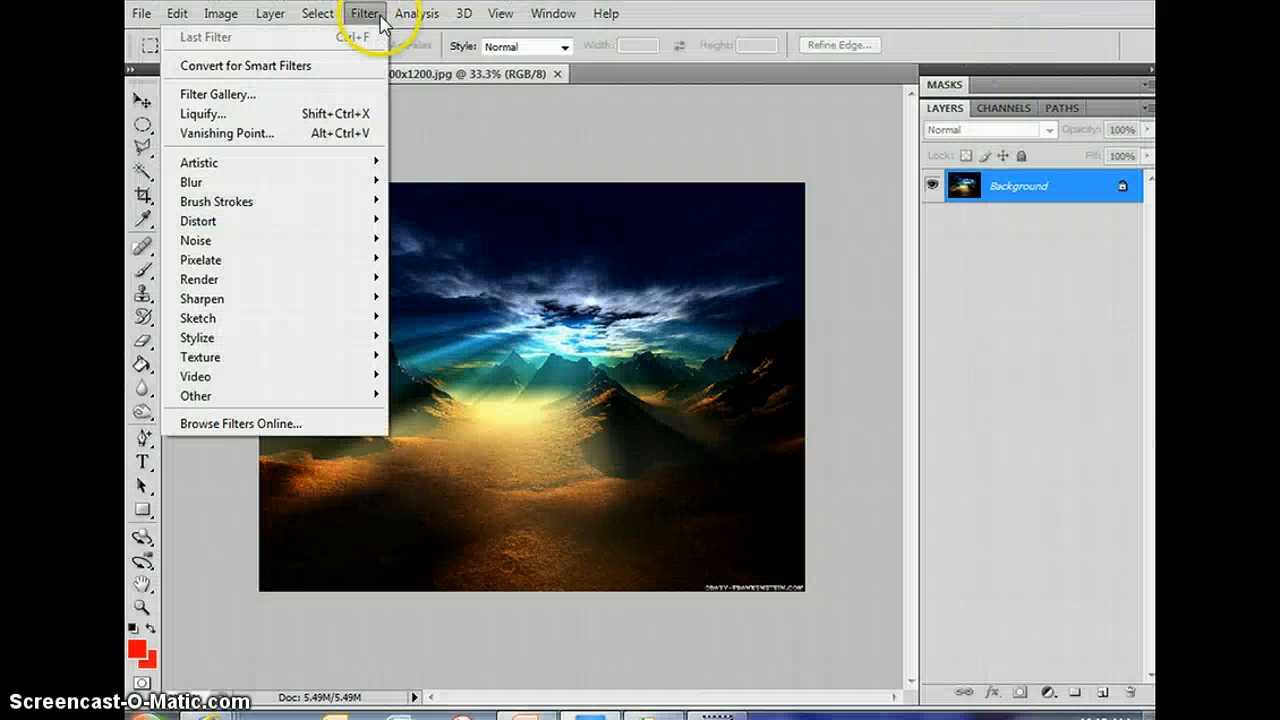
{"action": "left_click", "coordinate": [263, 114]}
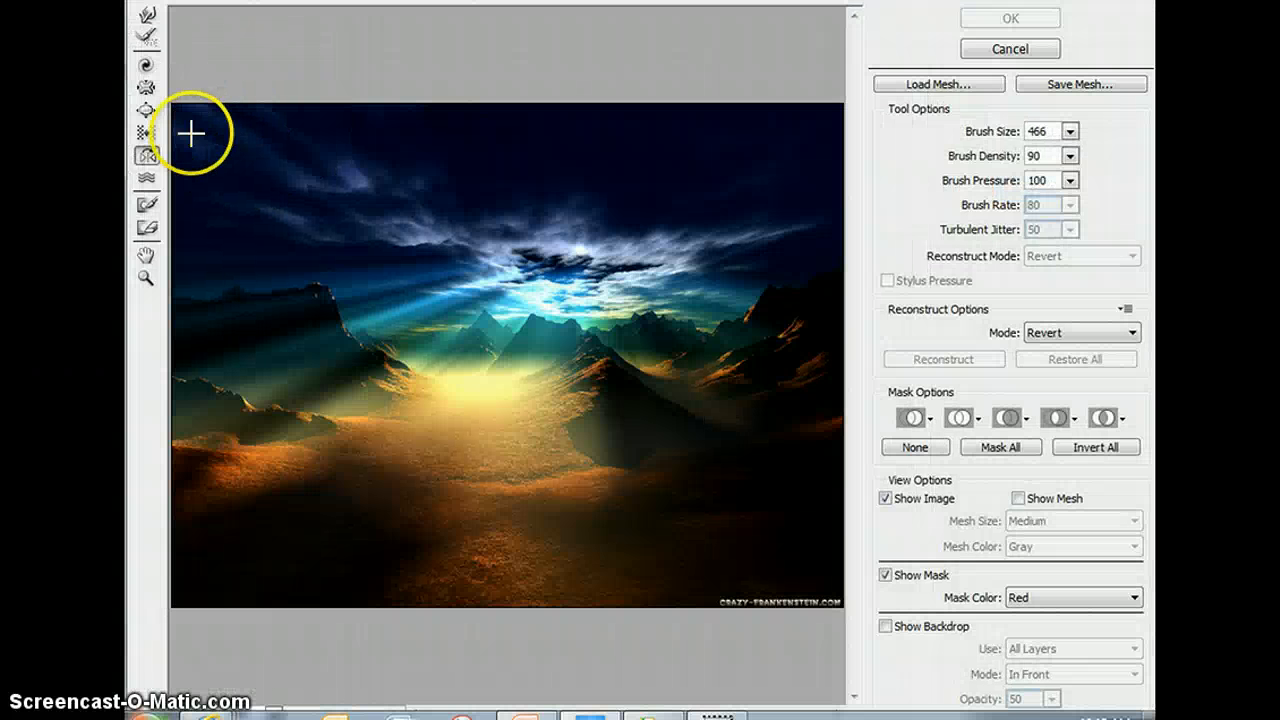
{"action": "left_click", "coordinate": [147, 206]}
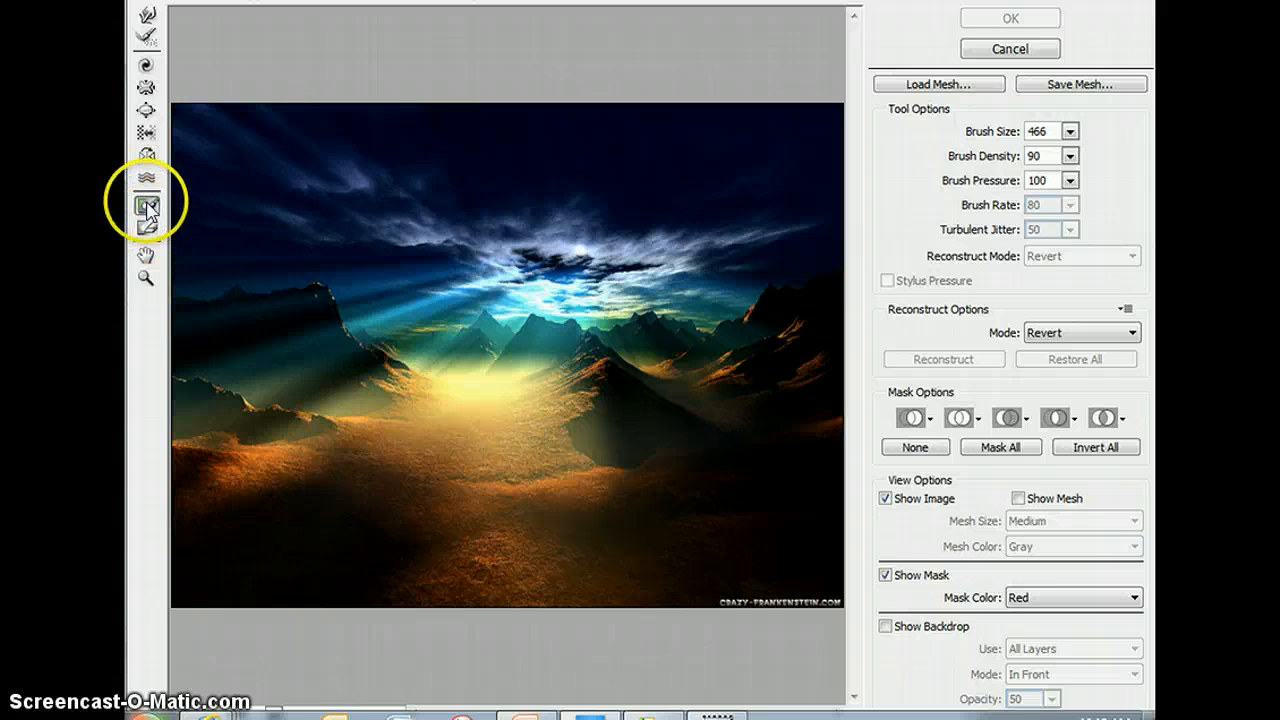
{"action": "left_click", "coordinate": [508, 326]}
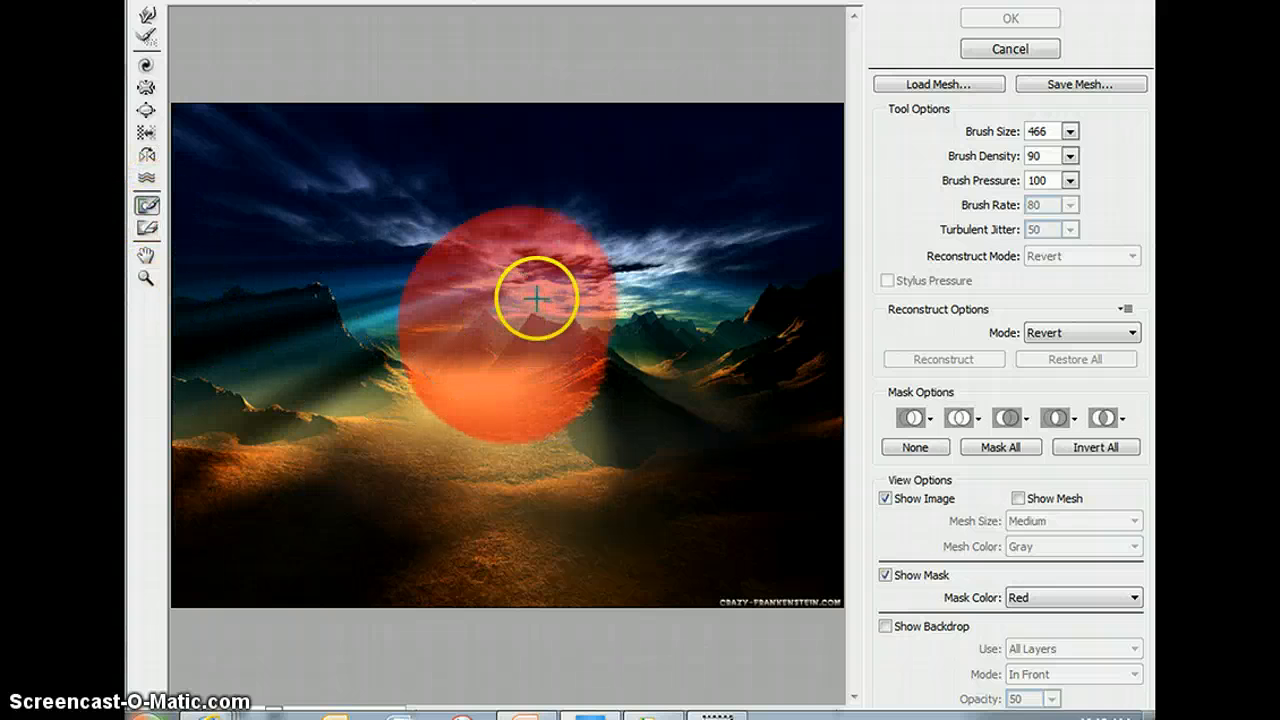
{"action": "mouse_move", "coordinate": [536, 298]}
{"action": "left_mouse_down"}
{"action": "mouse_move", "coordinate": [597, 310]}
{"action": "mouse_move", "coordinate": [570, 370]}
{"action": "mouse_move", "coordinate": [481, 360]}
{"action": "mouse_move", "coordinate": [481, 288]}
{"action": "mouse_move", "coordinate": [556, 274]}
{"action": "mouse_move", "coordinate": [656, 305]}
{"action": "mouse_move", "coordinate": [637, 350]}
{"action": "mouse_move", "coordinate": [525, 378]}
{"action": "left_mouse_up"}
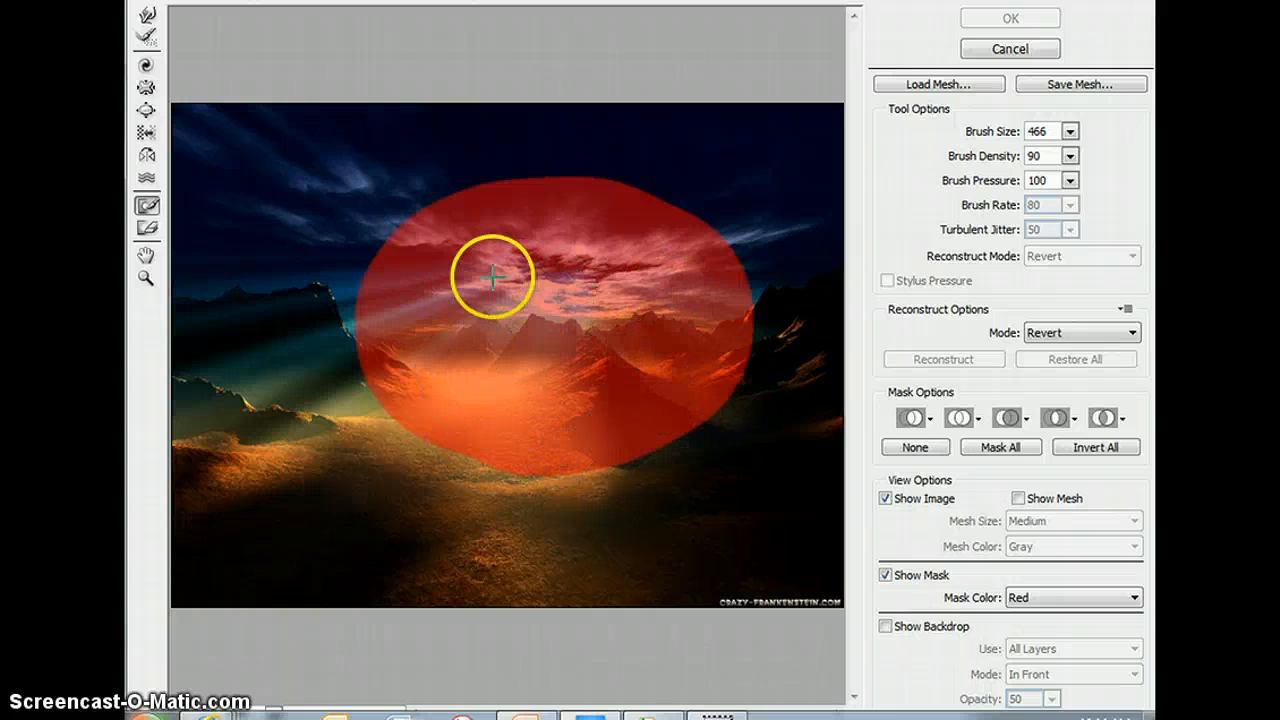
Warp the area around the frozen oval with the Turbulence tool at brush size 466 and thaw the frozen area.
{"action": "left_click", "coordinate": [147, 180]}
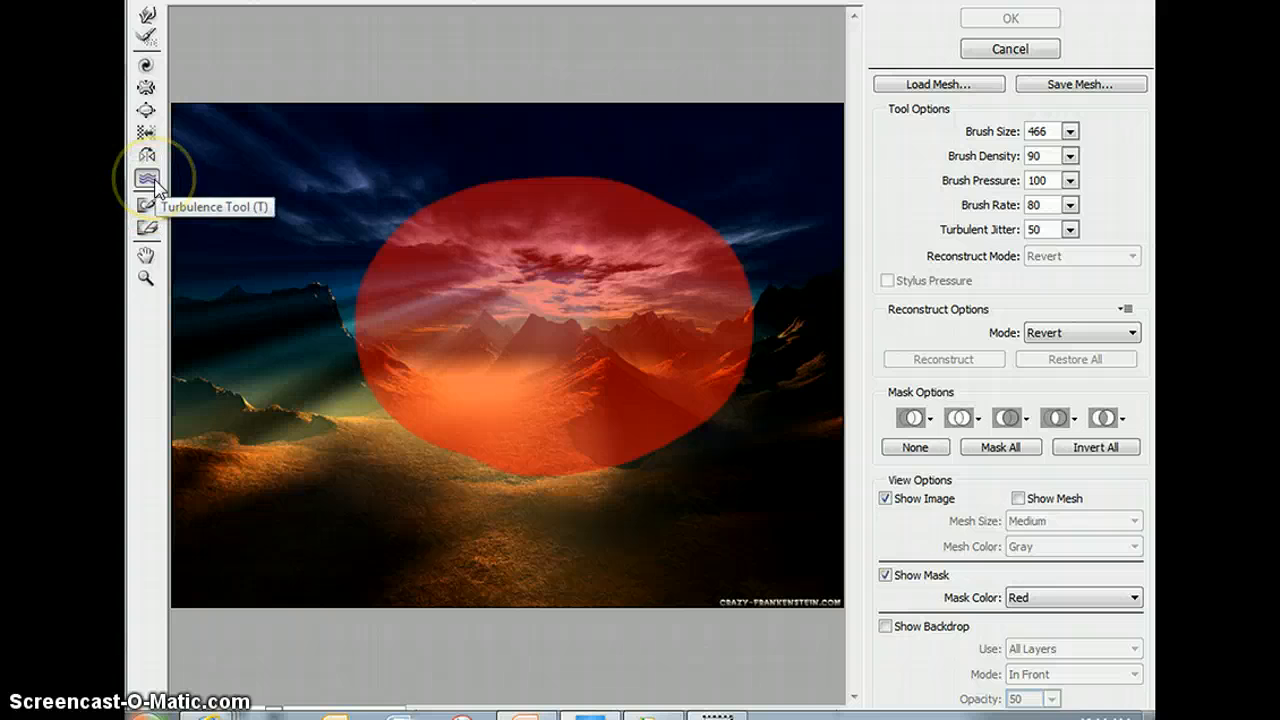
{"action": "mouse_move", "coordinate": [371, 291]}
{"action": "left_mouse_down"}
{"action": "mouse_move", "coordinate": [351, 228]}
{"action": "mouse_move", "coordinate": [314, 355]}
{"action": "mouse_move", "coordinate": [296, 496]}
{"action": "mouse_move", "coordinate": [450, 422]}
{"action": "mouse_move", "coordinate": [572, 464]}
{"action": "mouse_move", "coordinate": [786, 438]}
{"action": "mouse_move", "coordinate": [575, 165]}
{"action": "mouse_move", "coordinate": [419, 335]}
{"action": "mouse_move", "coordinate": [351, 491]}
{"action": "mouse_move", "coordinate": [435, 657]}
{"action": "mouse_move", "coordinate": [565, 423]}
{"action": "mouse_move", "coordinate": [699, 447]}
{"action": "mouse_move", "coordinate": [698, 309]}
{"action": "mouse_move", "coordinate": [601, 314]}
{"action": "mouse_move", "coordinate": [716, 135]}
{"action": "left_mouse_up"}
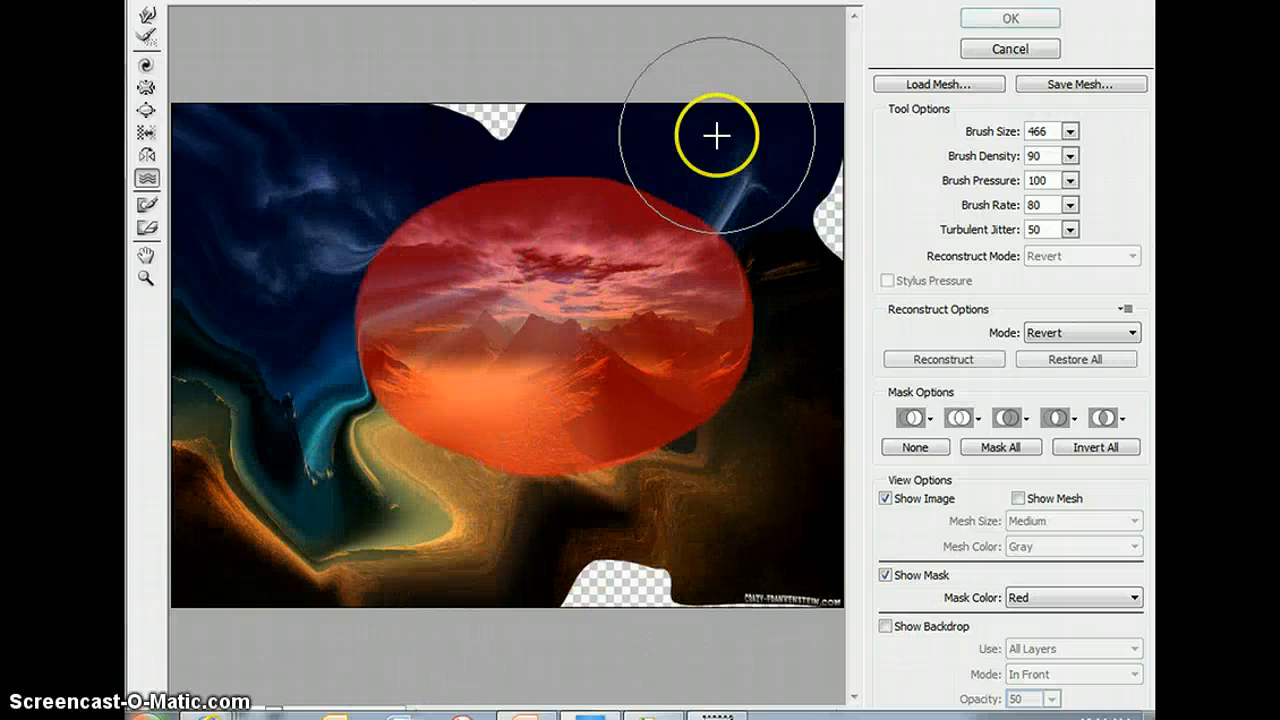
{"action": "left_click", "coordinate": [146, 230]}
{"action": "left_click_drag", "start_coordinate": [343, 309], "coordinate": [375, 325]}
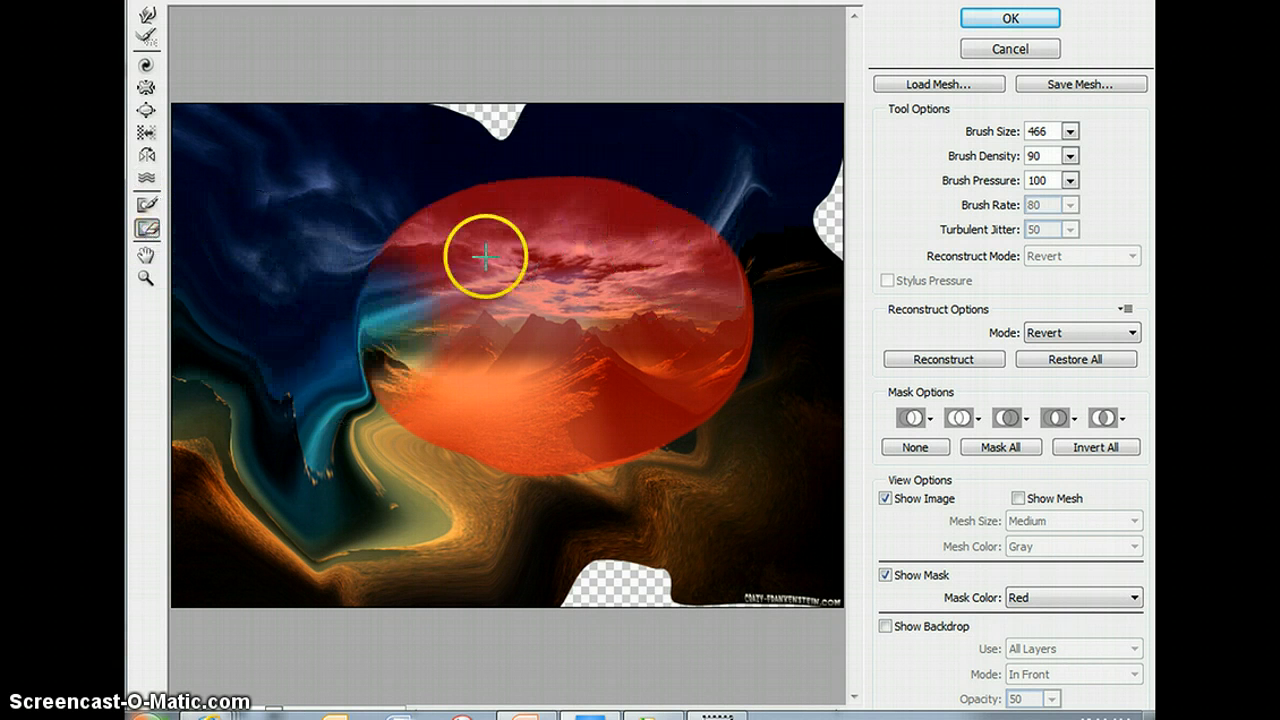
{"action": "mouse_move", "coordinate": [485, 257]}
{"action": "left_mouse_down"}
{"action": "mouse_move", "coordinate": [357, 314]}
{"action": "mouse_move", "coordinate": [766, 334]}
{"action": "mouse_move", "coordinate": [380, 434]}
{"action": "mouse_move", "coordinate": [490, 418]}
{"action": "mouse_move", "coordinate": [457, 403]}
{"action": "left_mouse_up"}
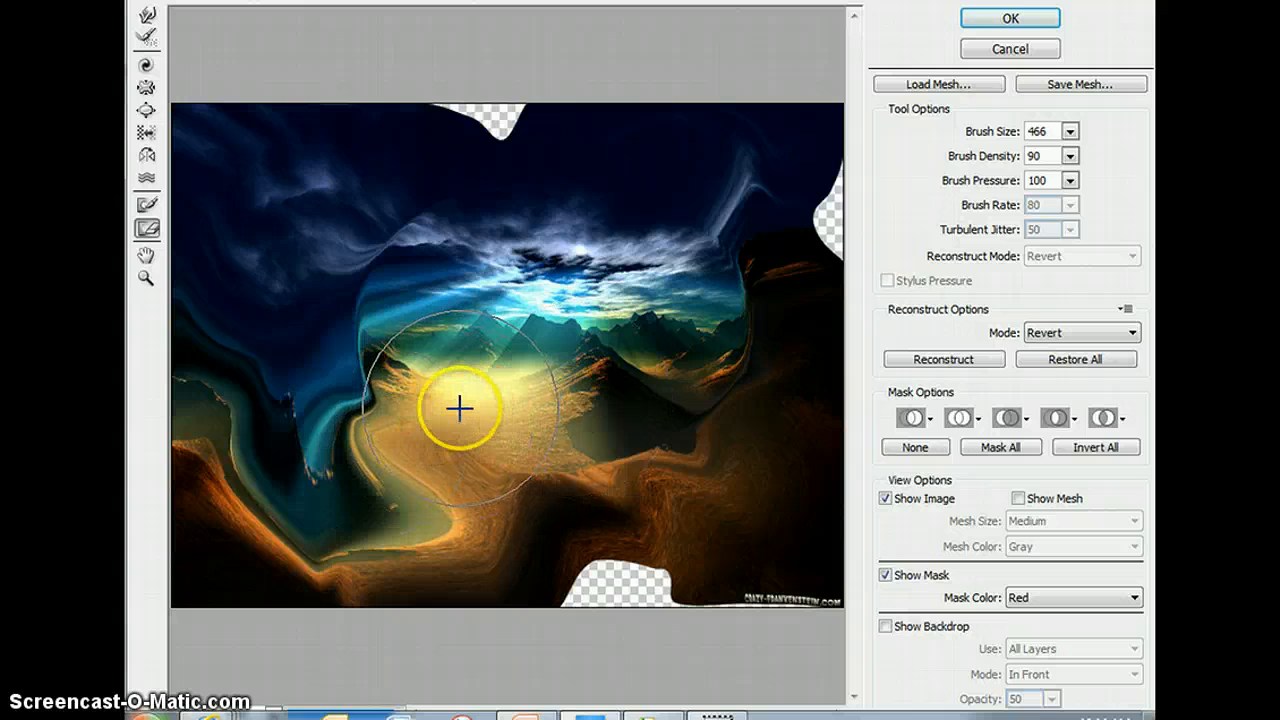
Freeze a curved band along the image's left side, bulge the unfrozen mountains and ground with the Bloat tool, and apply Liquify.
{"action": "left_click", "coordinate": [147, 207]}
{"action": "mouse_move", "coordinate": [362, 225]}
{"action": "left_mouse_down"}
{"action": "mouse_move", "coordinate": [306, 443]}
{"action": "mouse_move", "coordinate": [389, 571]}
{"action": "mouse_move", "coordinate": [383, 561]}
{"action": "left_mouse_up"}
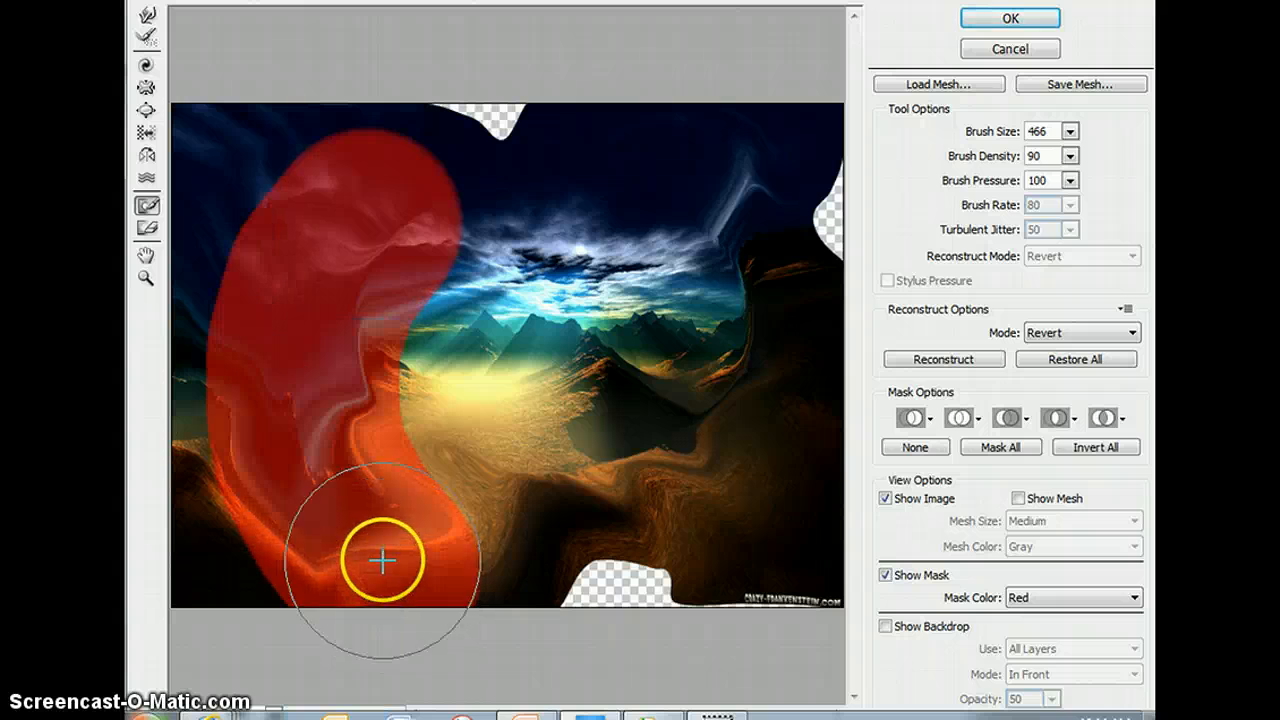
{"action": "left_click", "coordinate": [147, 110]}
{"action": "mouse_move", "coordinate": [509, 317]}
{"action": "left_mouse_down"}
{"action": "mouse_move", "coordinate": [500, 337]}
{"action": "mouse_move", "coordinate": [512, 335]}
{"action": "mouse_move", "coordinate": [494, 300]}
{"action": "left_mouse_up"}
{"action": "mouse_move", "coordinate": [646, 351]}
{"action": "left_mouse_down"}
{"action": "mouse_move", "coordinate": [657, 360]}
{"action": "mouse_move", "coordinate": [650, 315]}
{"action": "left_mouse_up"}
{"action": "left_click_drag", "start_coordinate": [606, 494], "coordinate": [471, 491]}
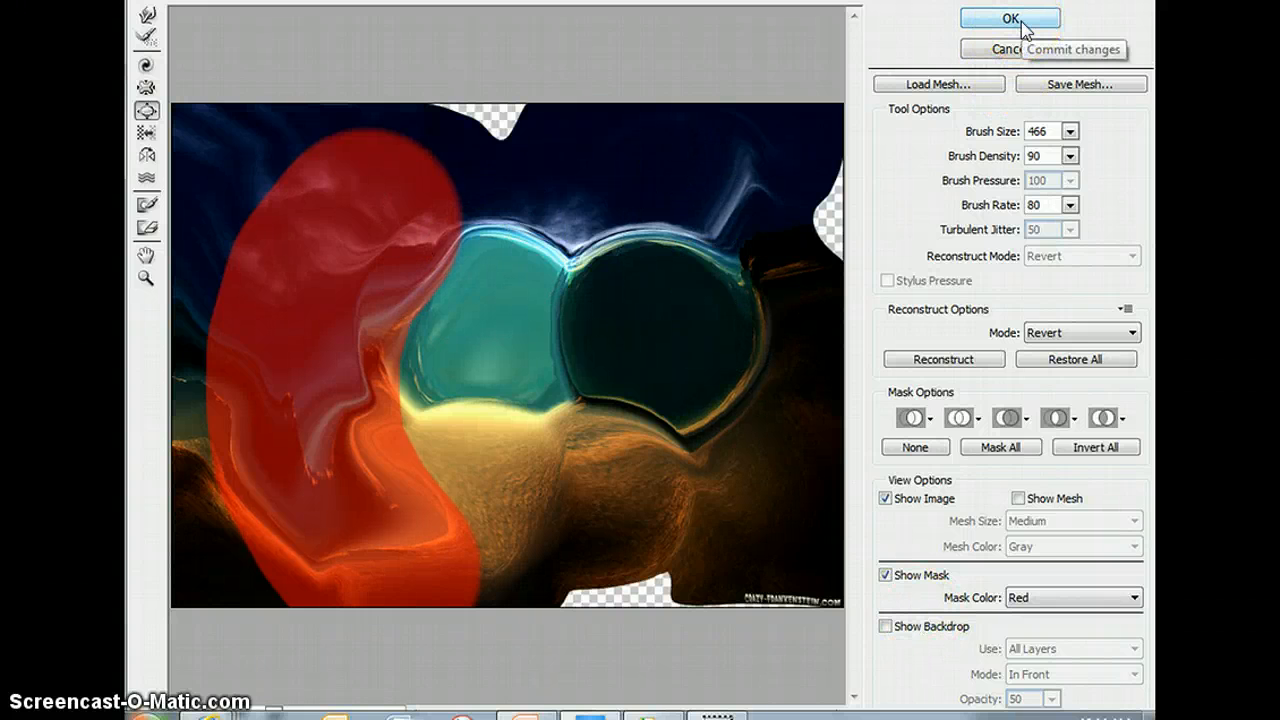
{"action": "left_click", "coordinate": [918, 36]}
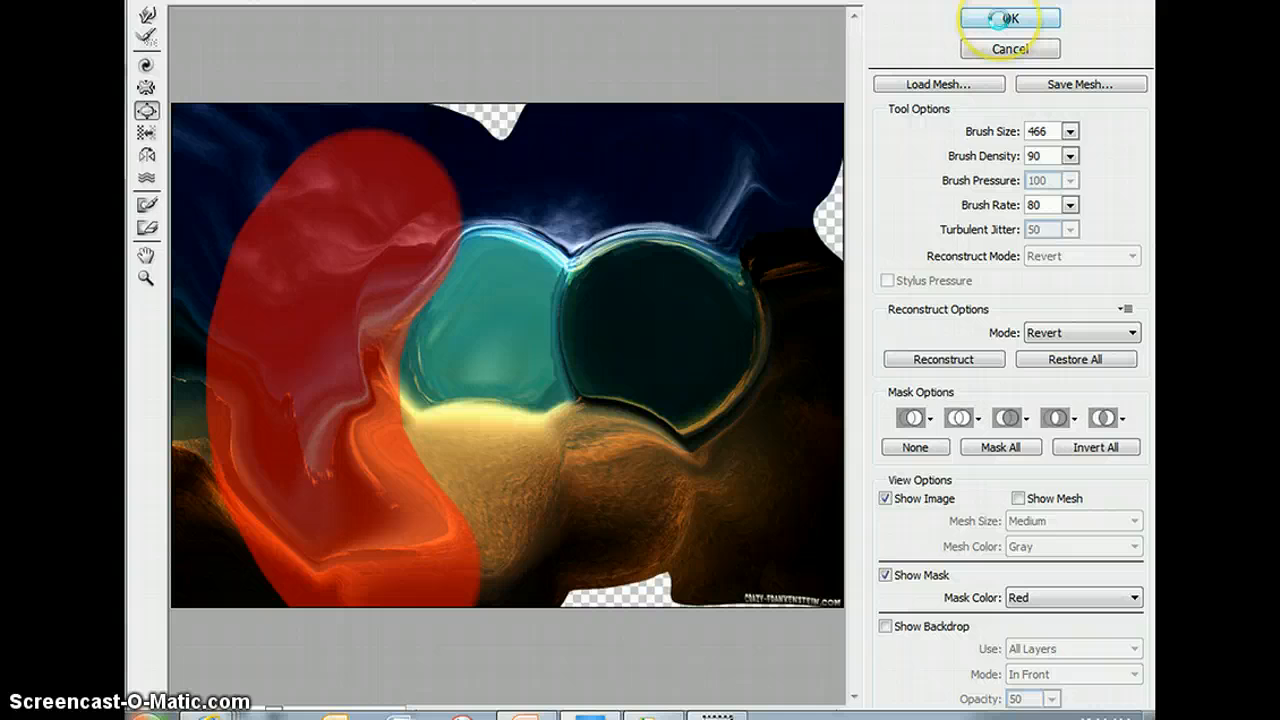
{"action": "left_click", "coordinate": [1000, 17]}
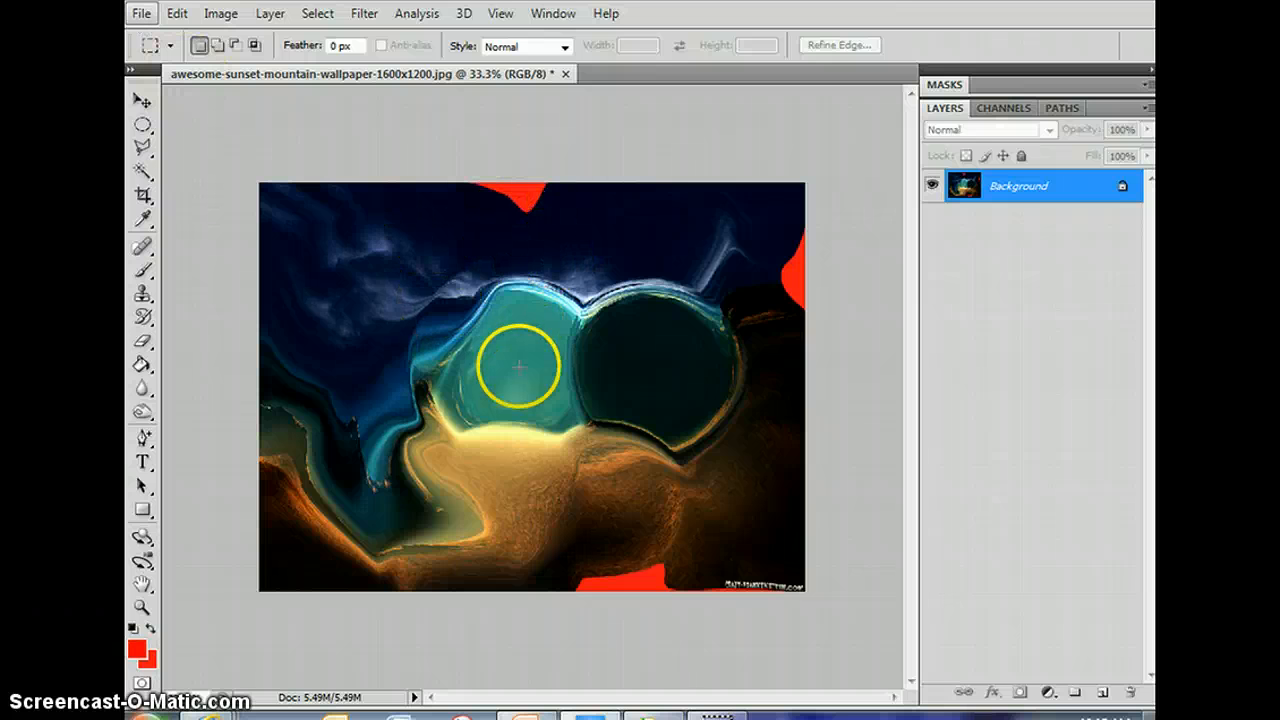
Save the distorted image in the photoshop folder as a High quality JPEG named abstr.
{"action": "left_click", "coordinate": [143, 14]}
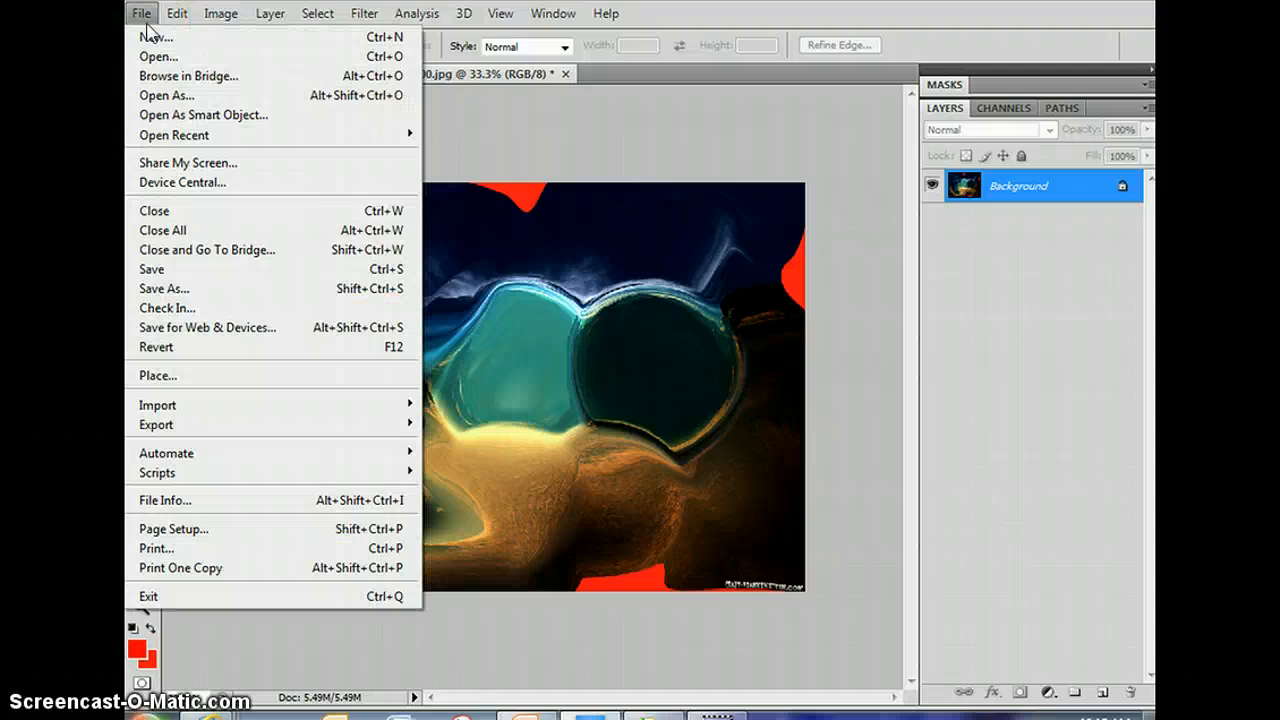
{"action": "left_click", "coordinate": [172, 290]}
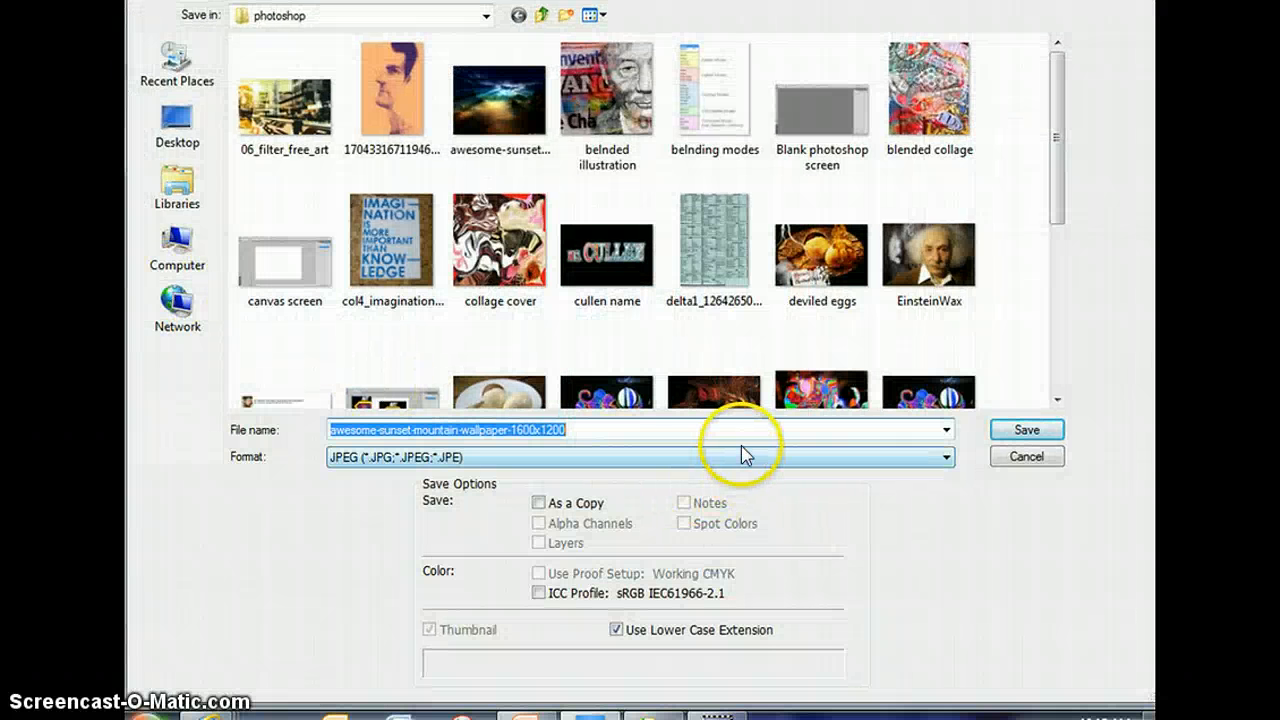
{"action": "type", "text": "abstr"}
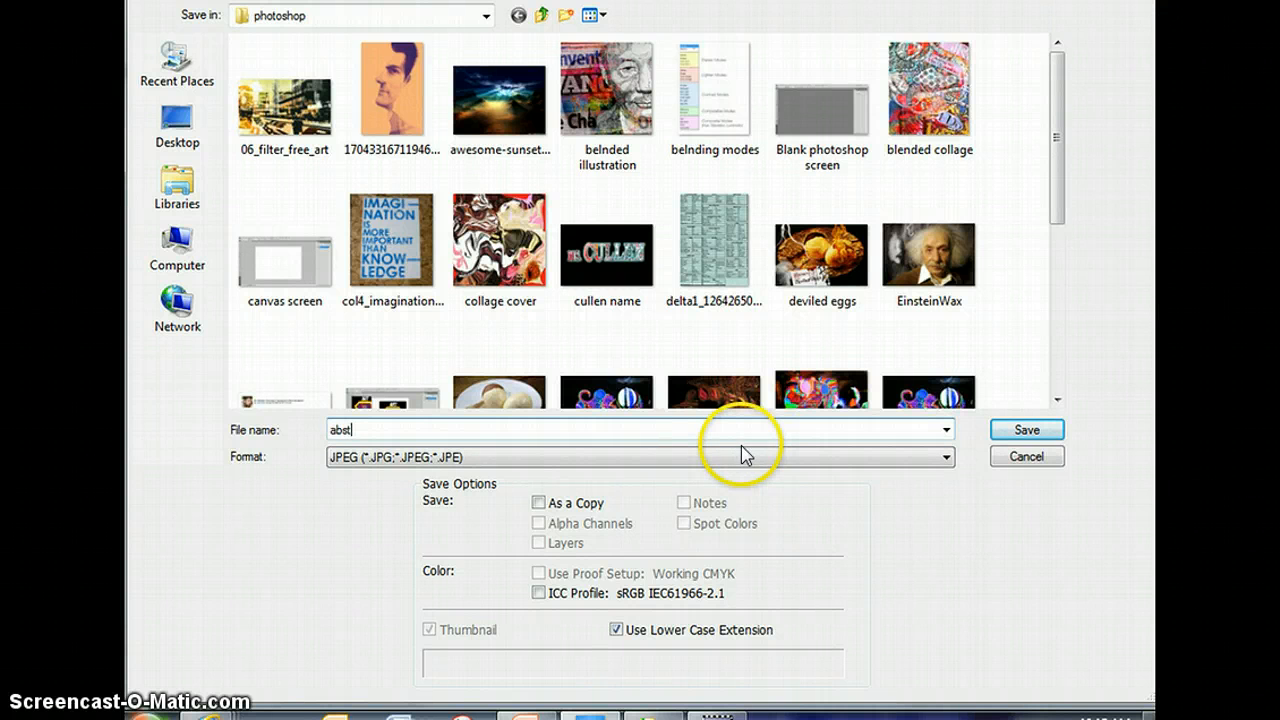
{"action": "left_click", "coordinate": [1055, 432]}
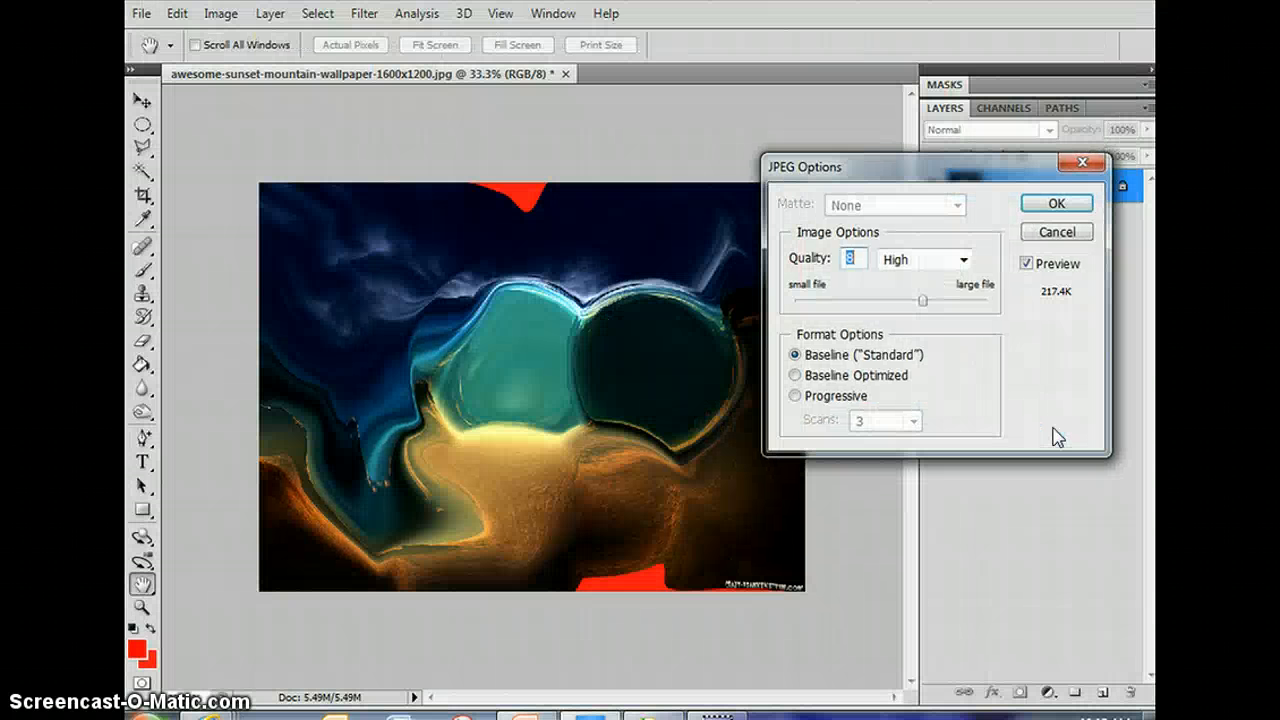
{"action": "left_click", "coordinate": [1056, 203]}
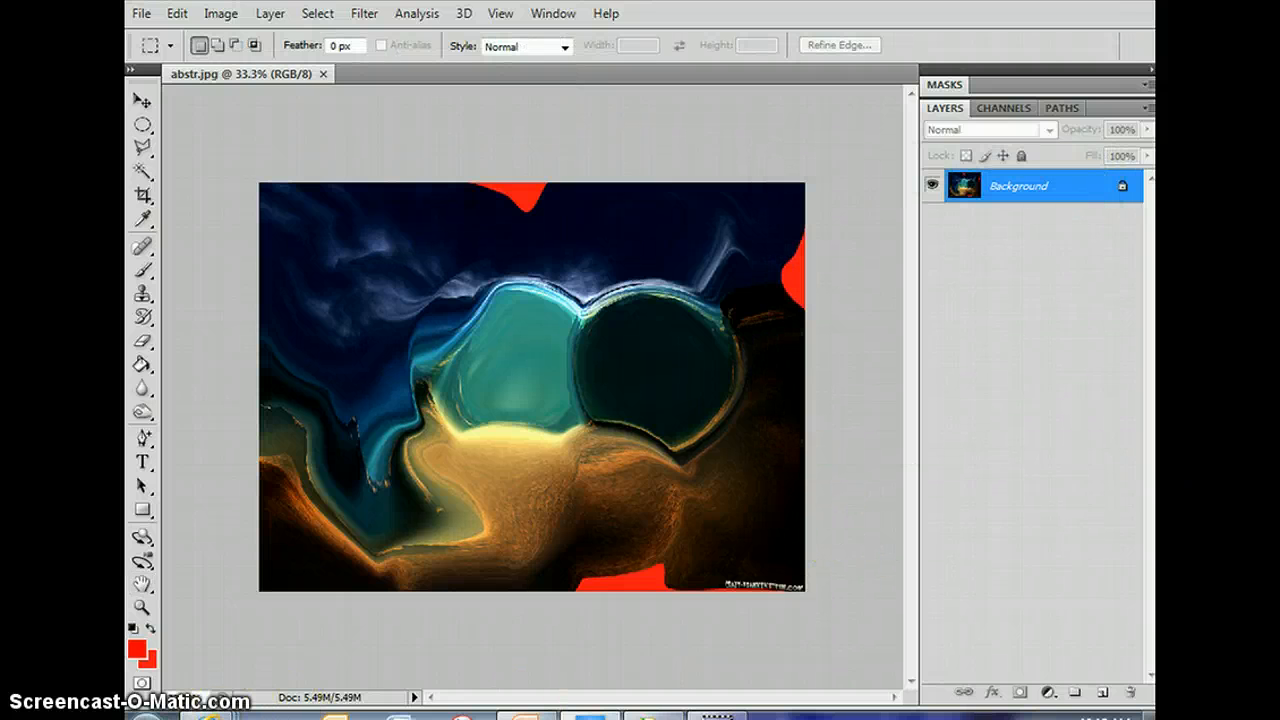
Switch to Internet Explorer and open the bookmarked PicMonkey online photo editor.
{"action": "left_click", "coordinate": [147, 716]}
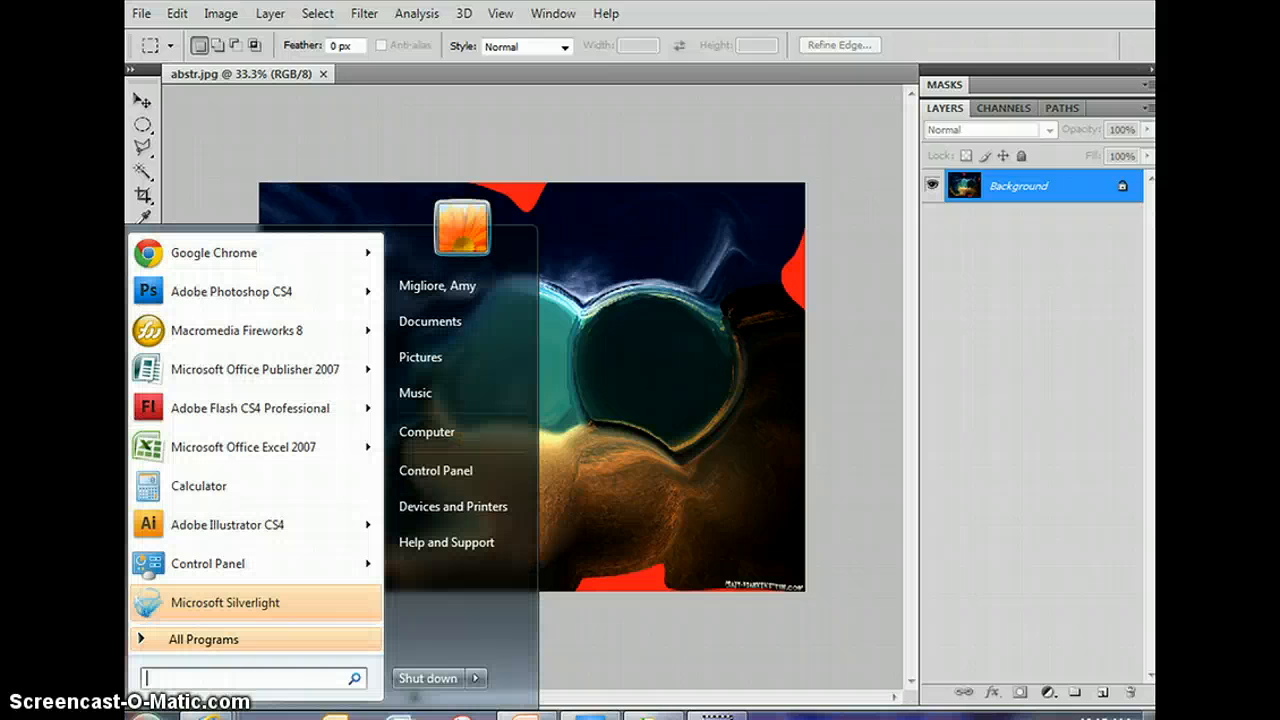
{"action": "left_click", "coordinate": [808, 617]}
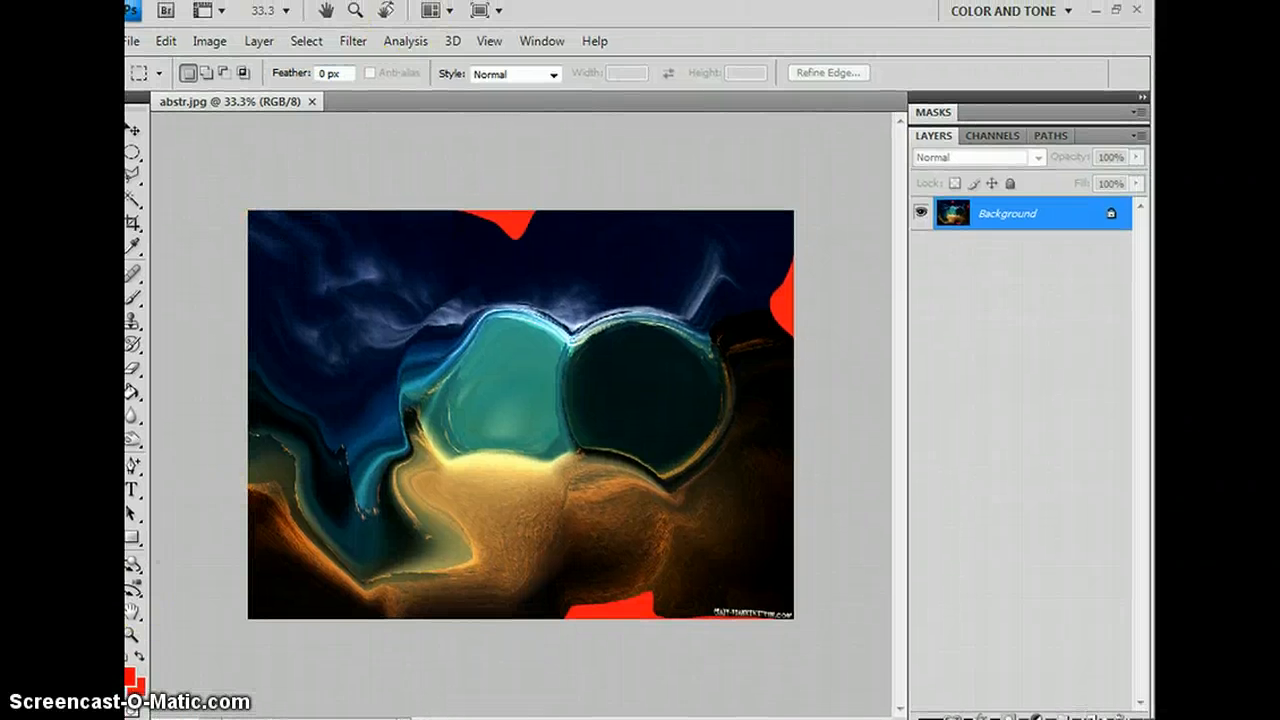
{"action": "mouse_move", "coordinate": [205, 717]}
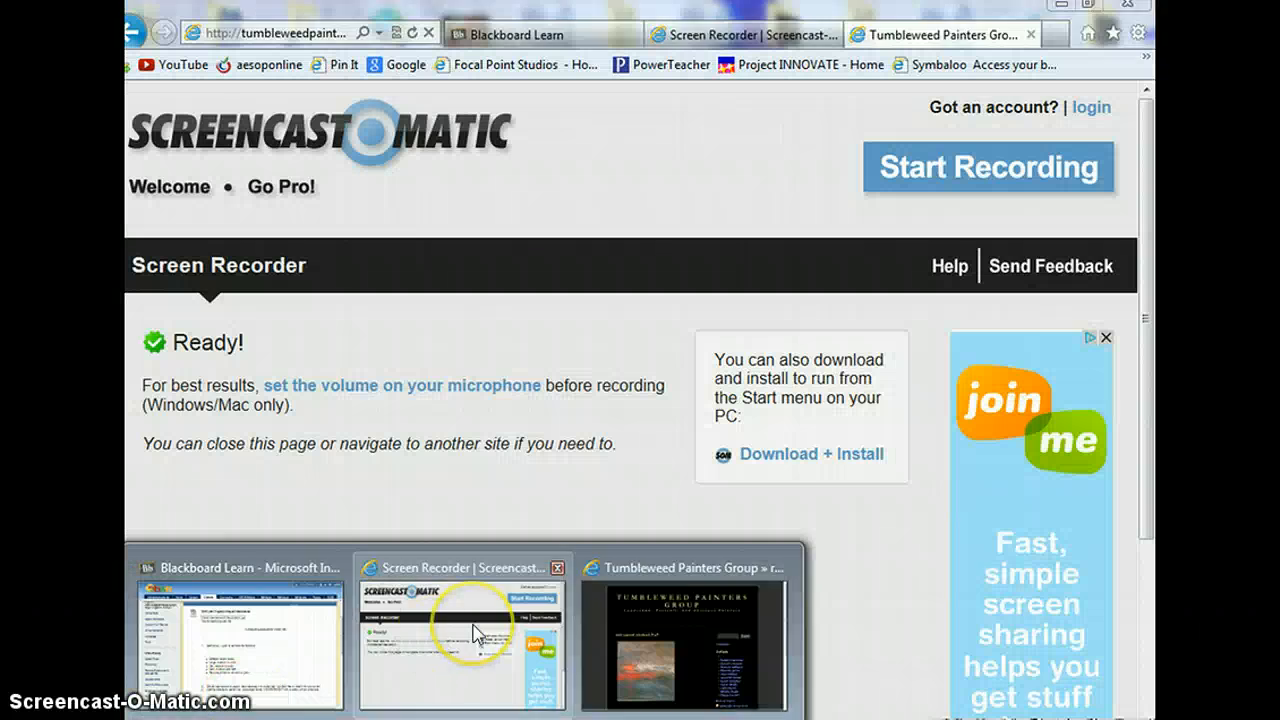
{"action": "left_click", "coordinate": [476, 634]}
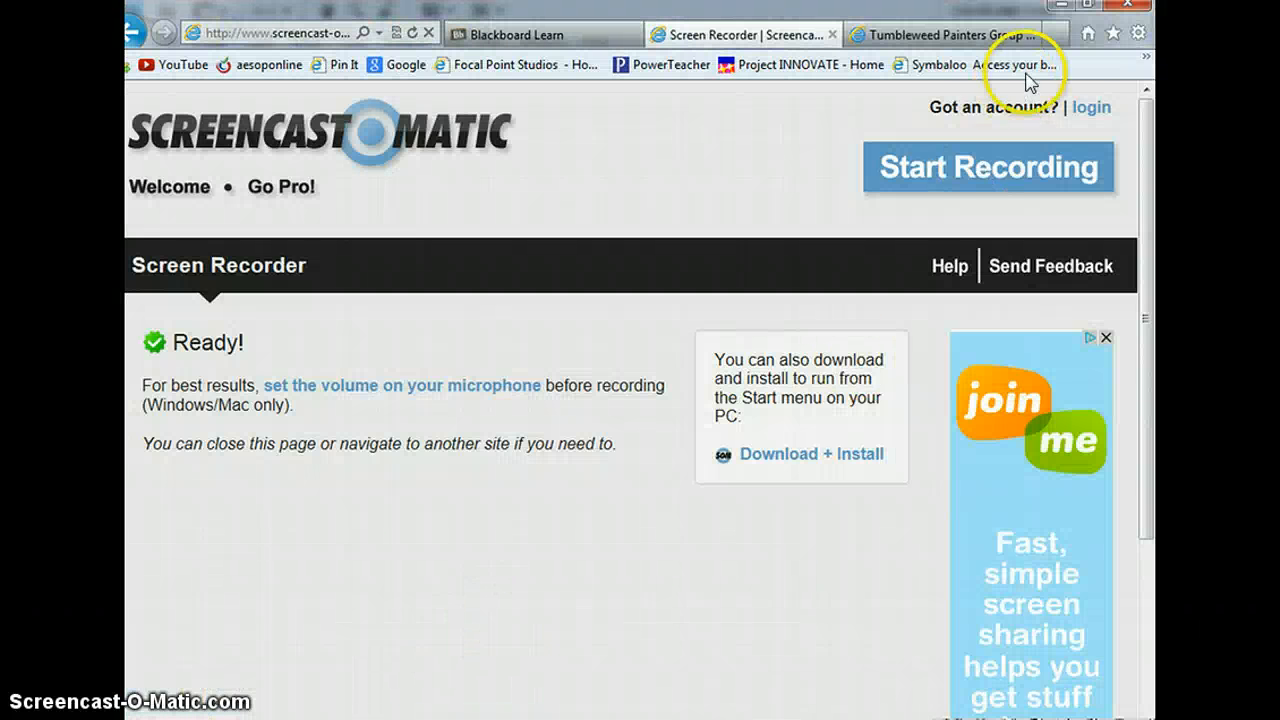
{"action": "left_click", "coordinate": [1145, 60]}
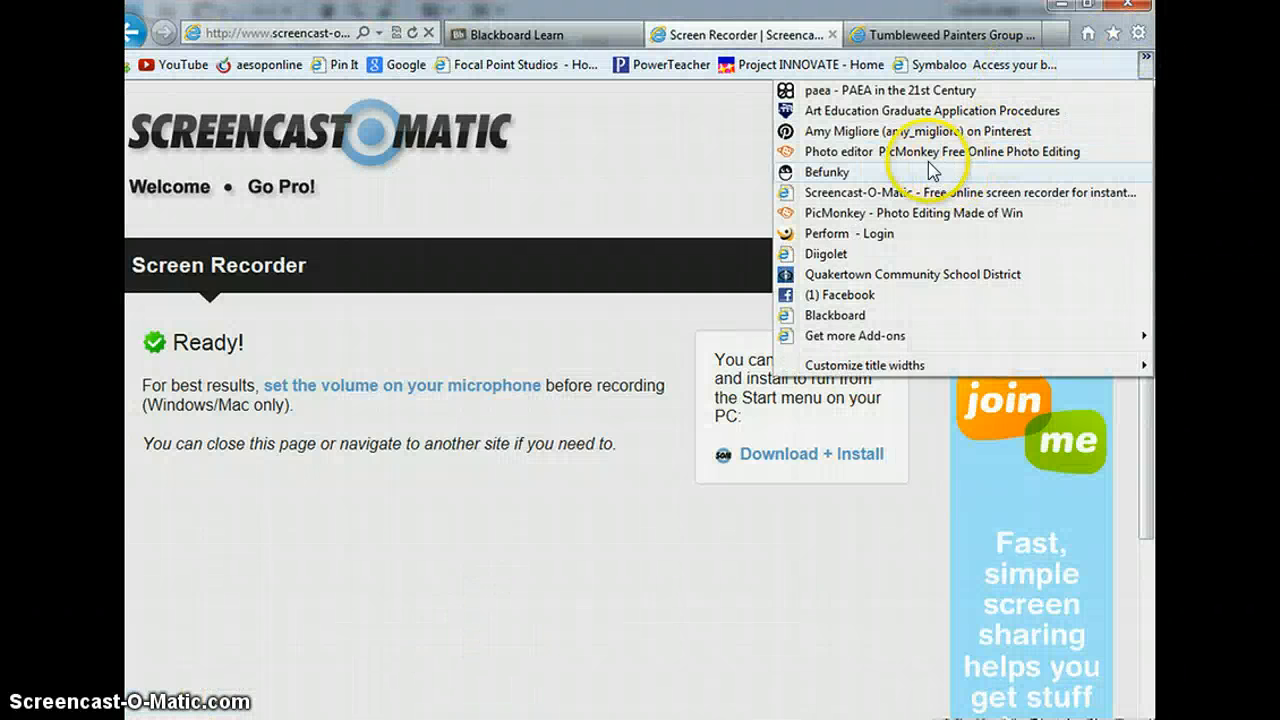
{"action": "left_click", "coordinate": [905, 153]}
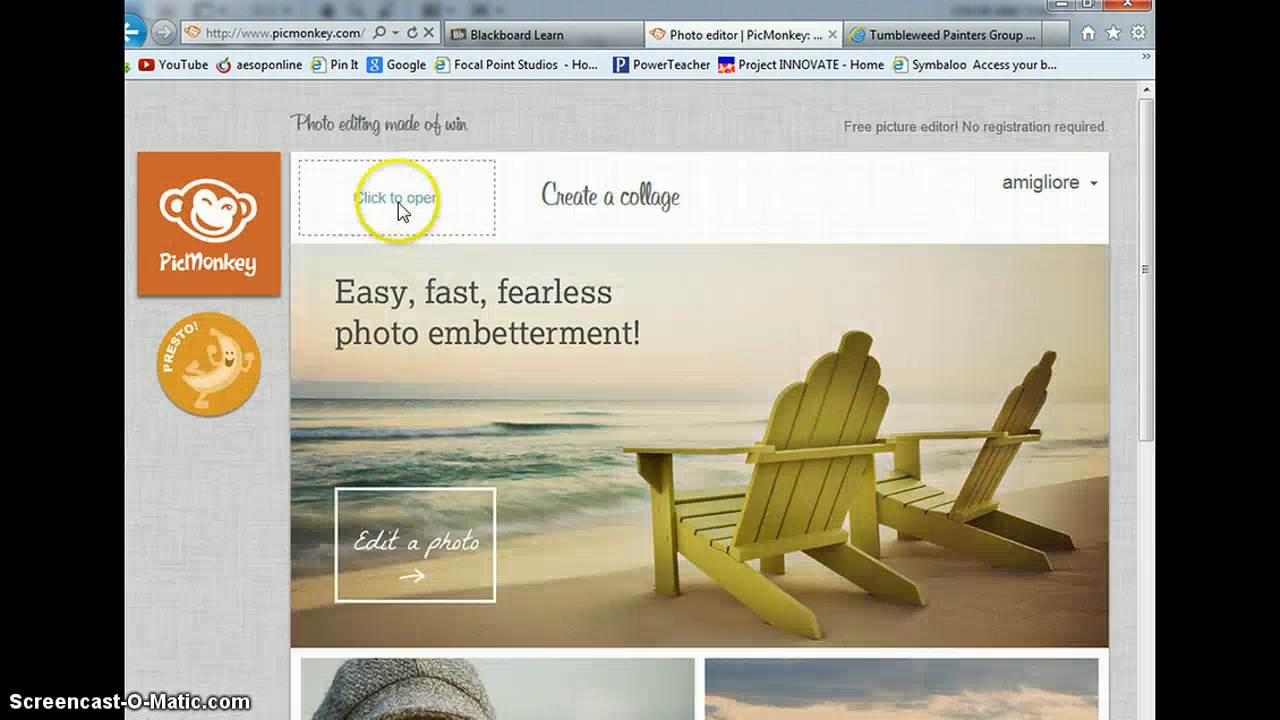
Open the saved abstr image in PicMonkey from the photoshop folder in the Pictures library.
{"action": "left_click", "coordinate": [397, 203]}
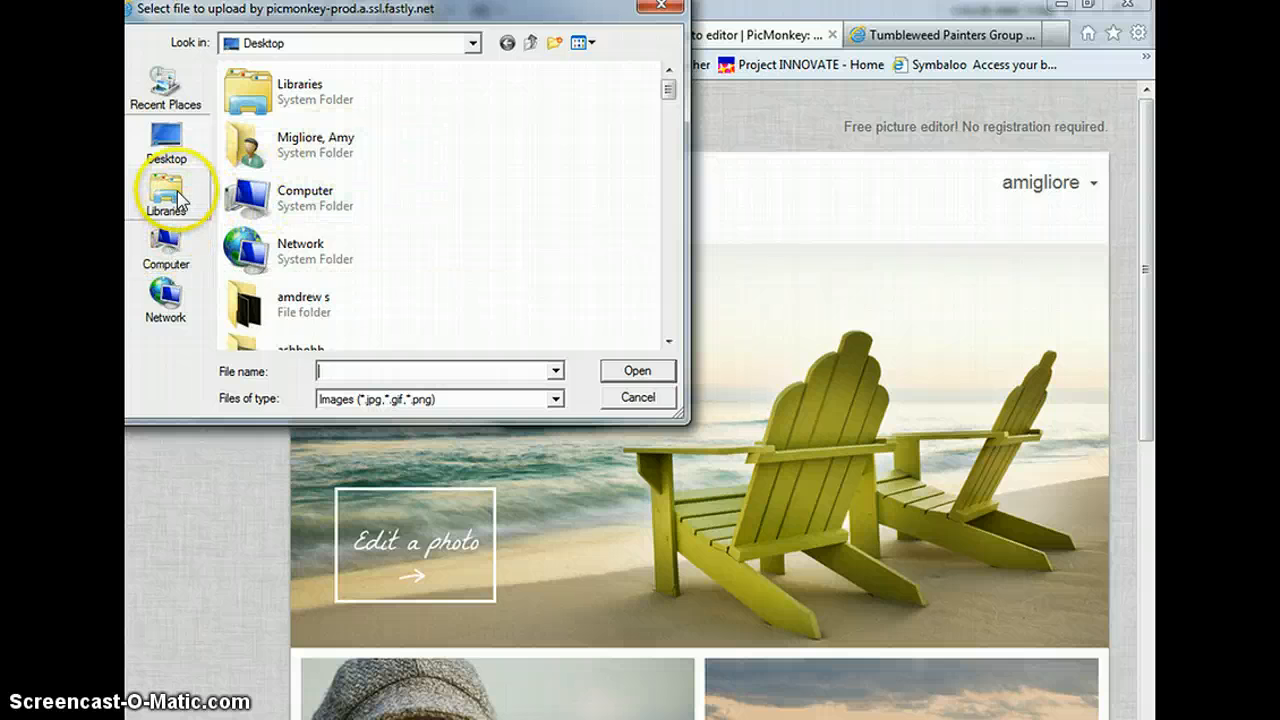
{"action": "left_click", "coordinate": [181, 197]}
{"action": "left_click", "coordinate": [310, 173]}
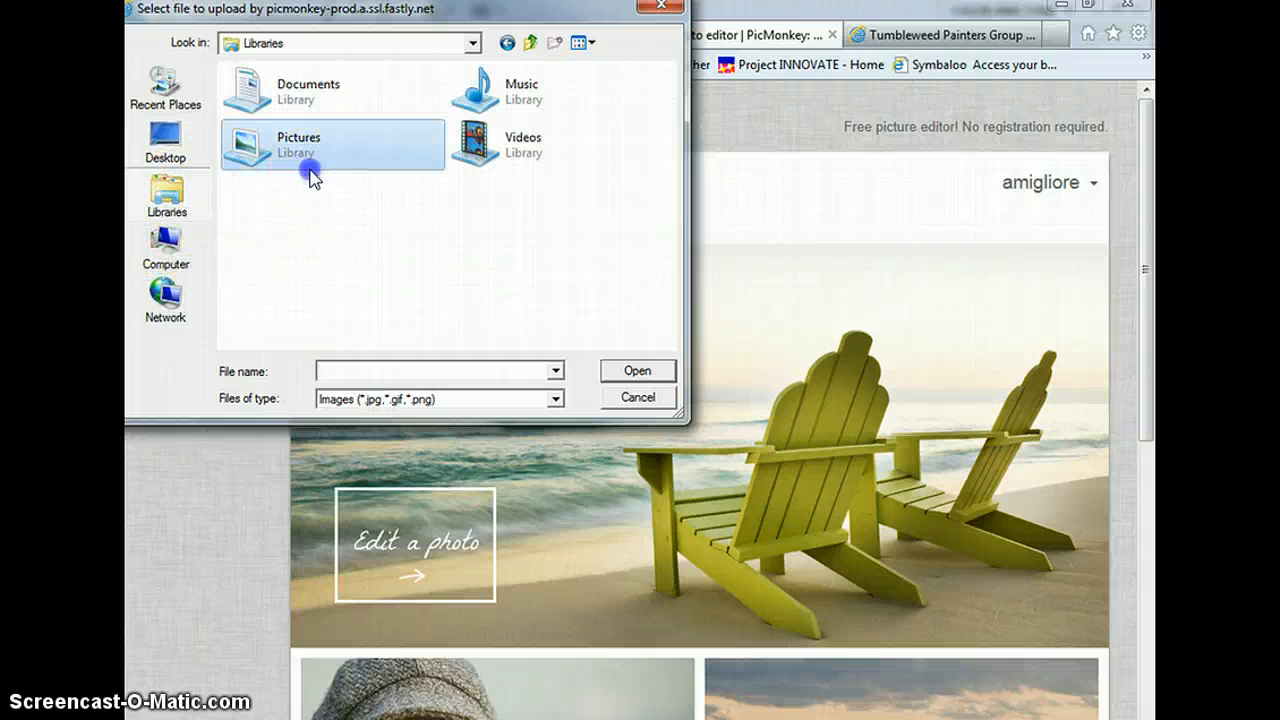
{"action": "double_click", "coordinate": [310, 173]}
{"action": "left_click_drag", "start_coordinate": [665, 100], "coordinate": [663, 112]}
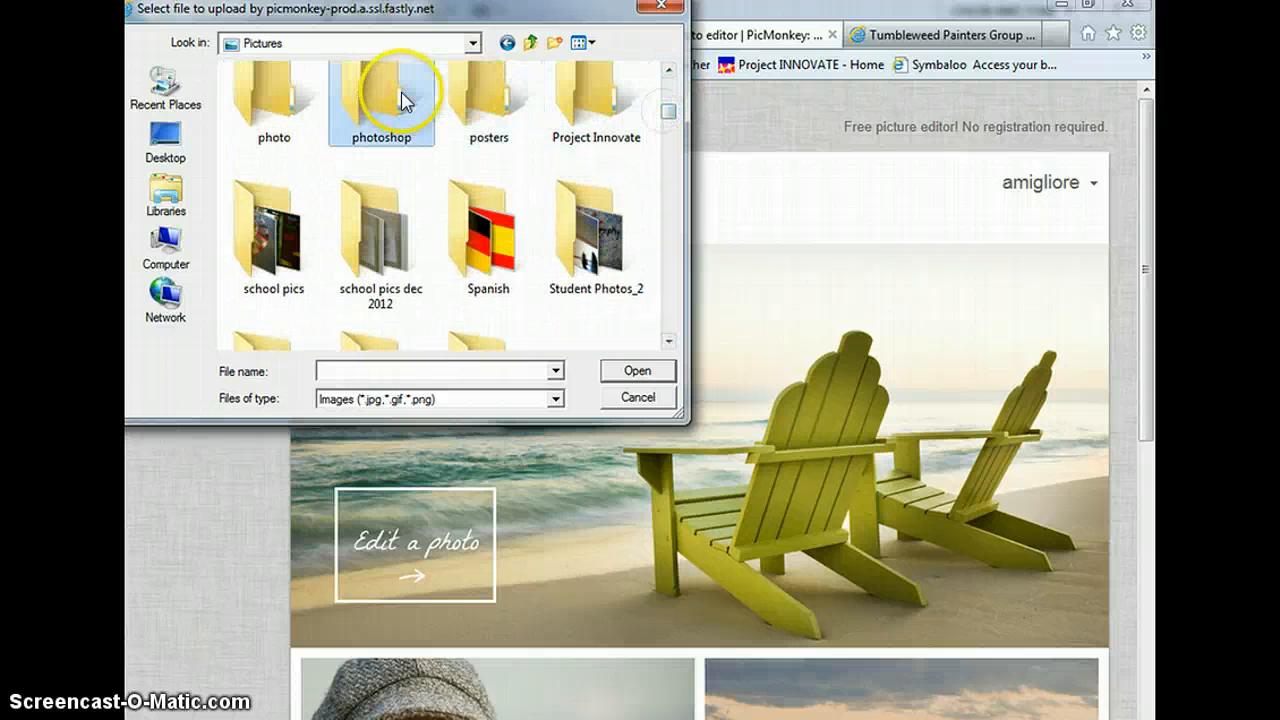
{"action": "double_click", "coordinate": [403, 100]}
{"action": "double_click", "coordinate": [615, 125]}
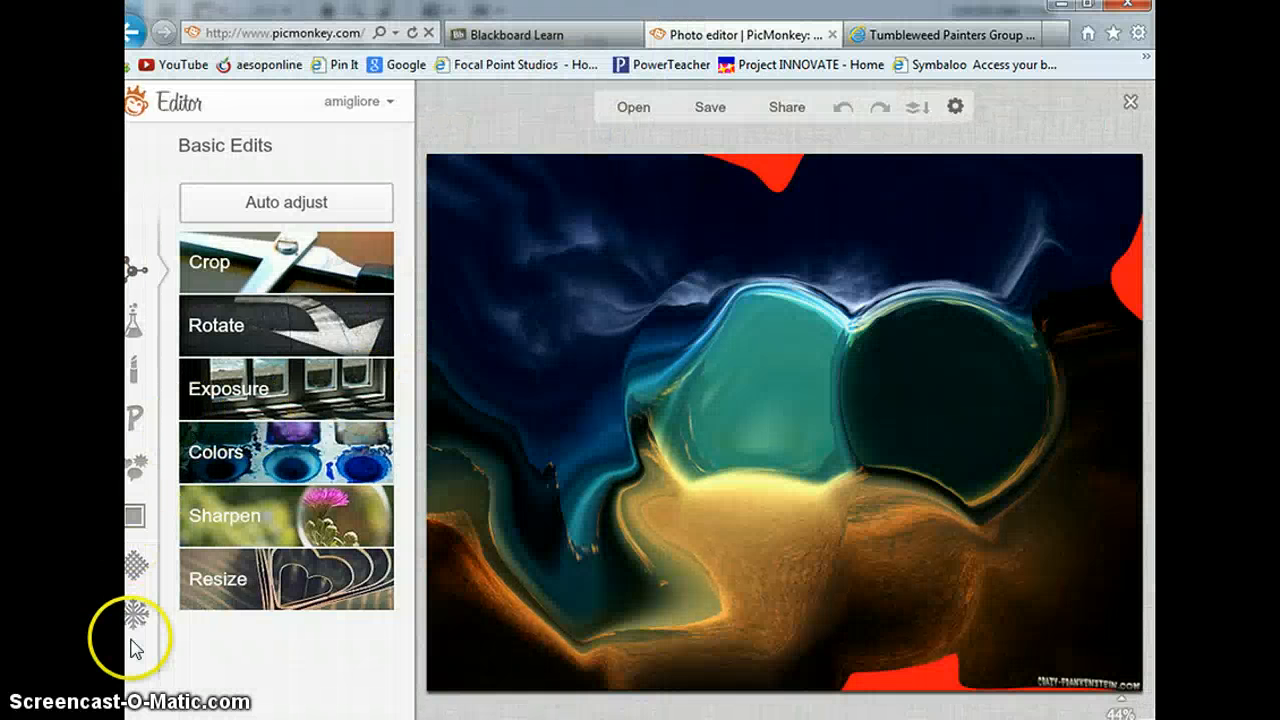
Add the second white ribbon from the Banners overlays of the Day of the Dead theme to the image.
{"action": "left_click", "coordinate": [135, 615]}
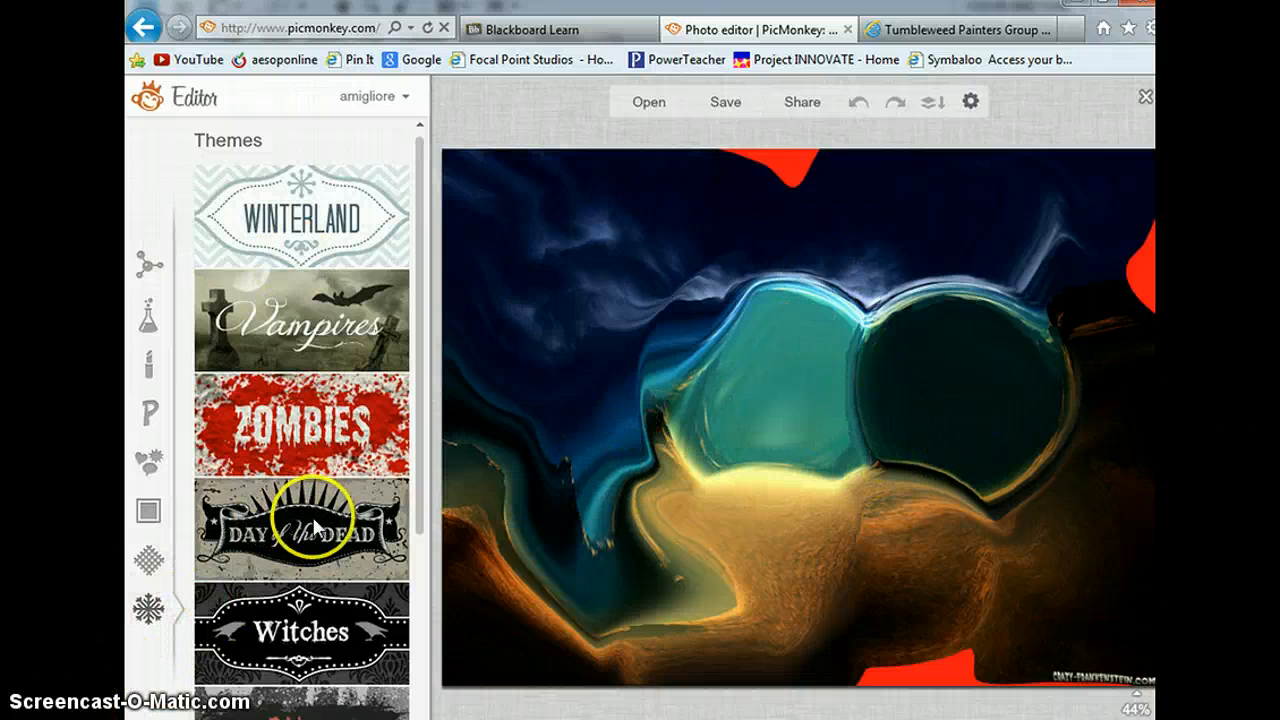
{"action": "left_click", "coordinate": [325, 552]}
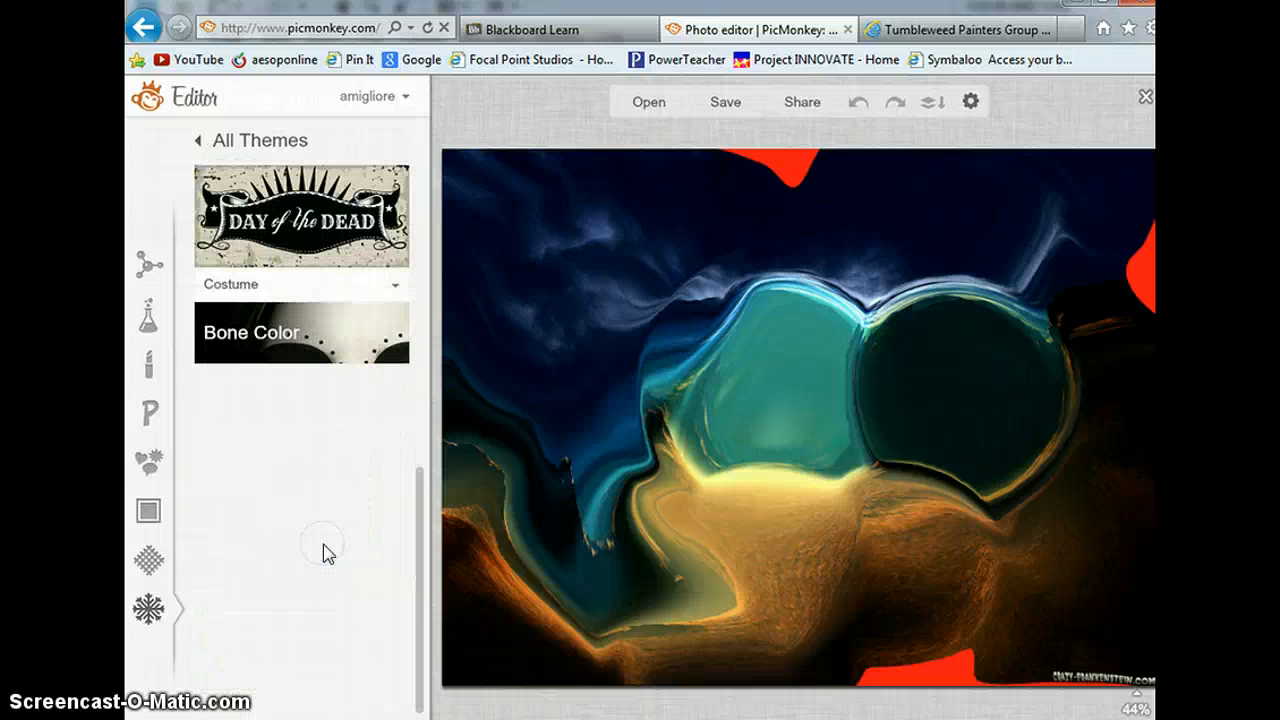
{"action": "left_click_drag", "start_coordinate": [420, 238], "coordinate": [420, 471]}
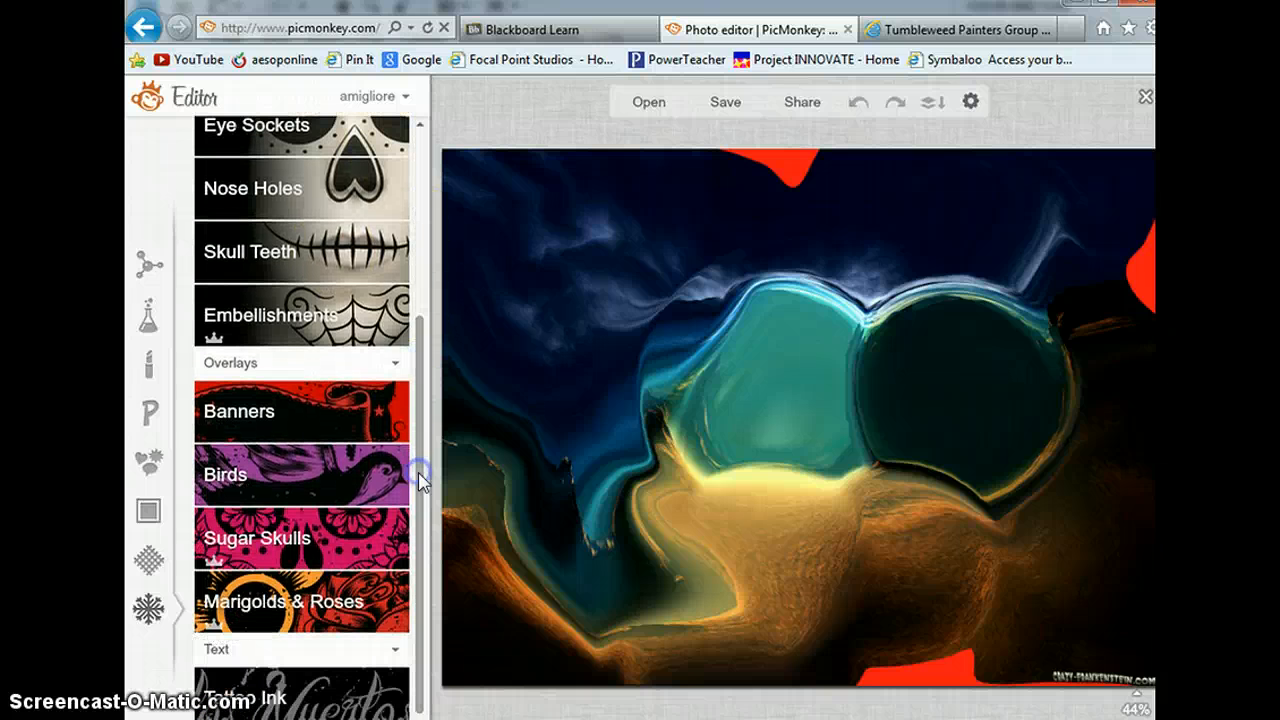
{"action": "left_click", "coordinate": [362, 404]}
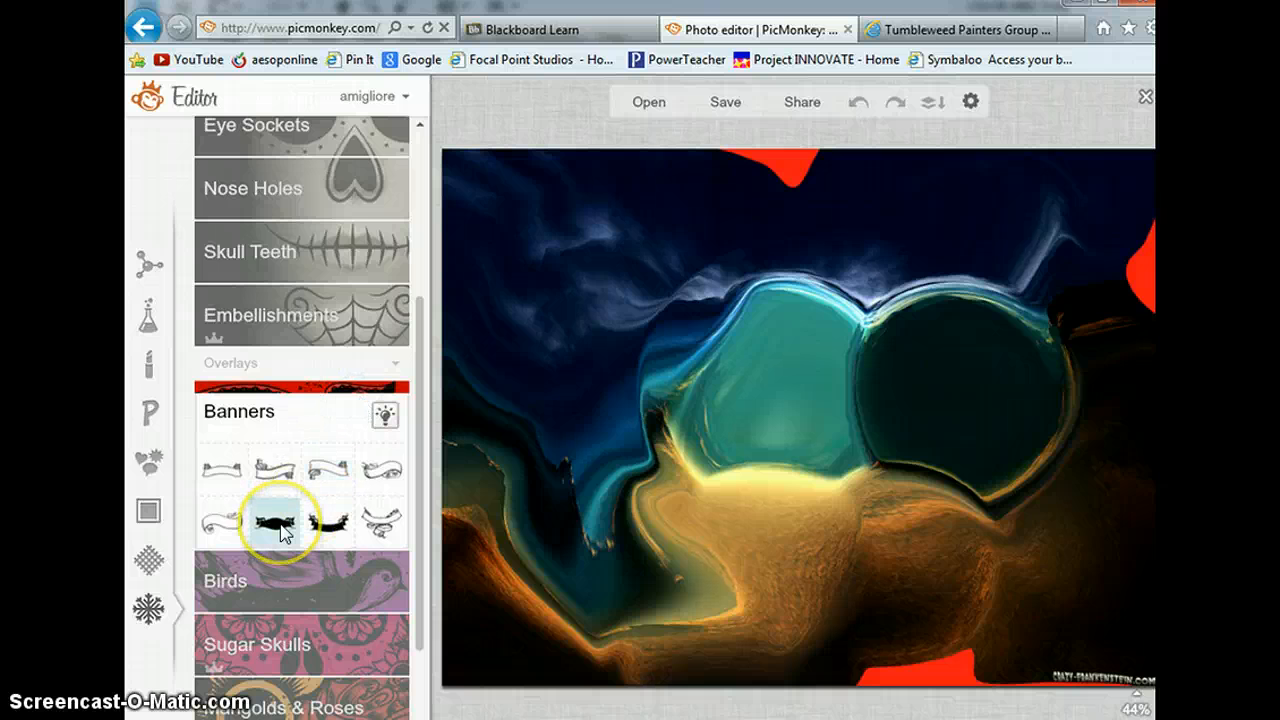
{"action": "left_click", "coordinate": [282, 484]}
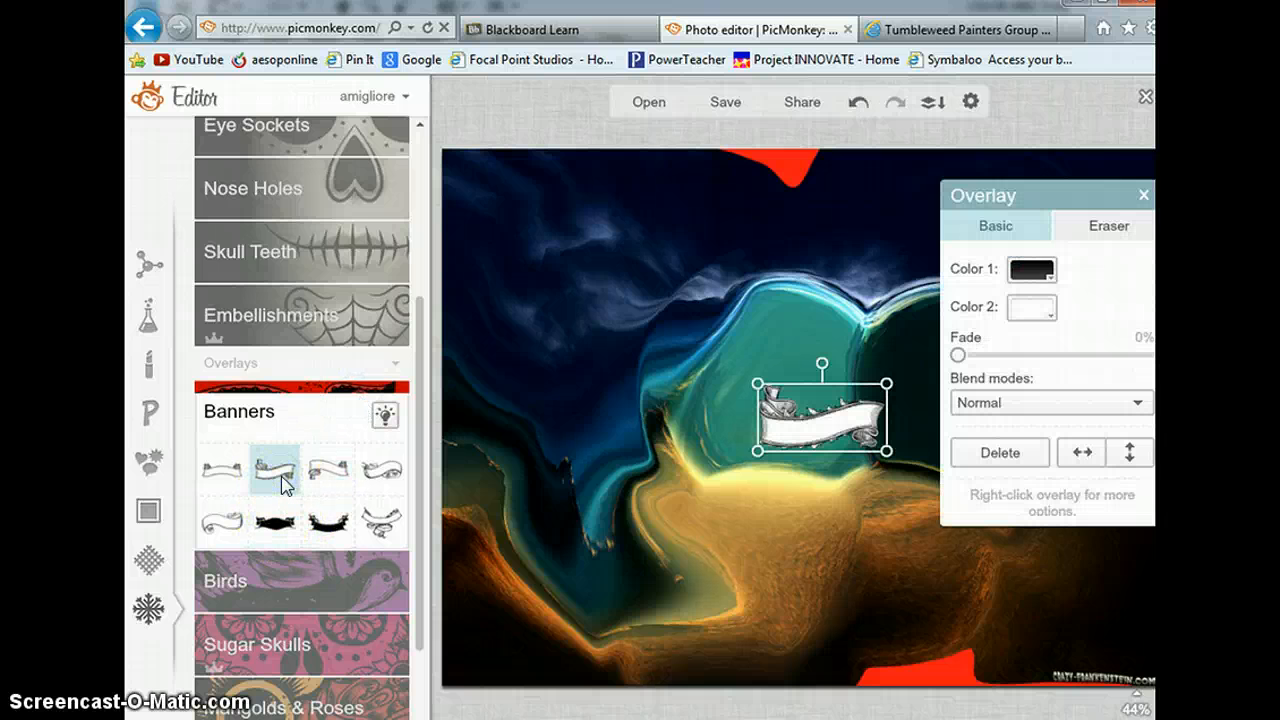
Enlarge the ribbon banner and fit it into the lower-left part of the image.
{"action": "left_click_drag", "start_coordinate": [756, 450], "coordinate": [474, 666]}
{"action": "mouse_move", "coordinate": [690, 585]}
{"action": "left_mouse_down"}
{"action": "mouse_move", "coordinate": [694, 537]}
{"action": "mouse_move", "coordinate": [692, 572]}
{"action": "left_mouse_up"}
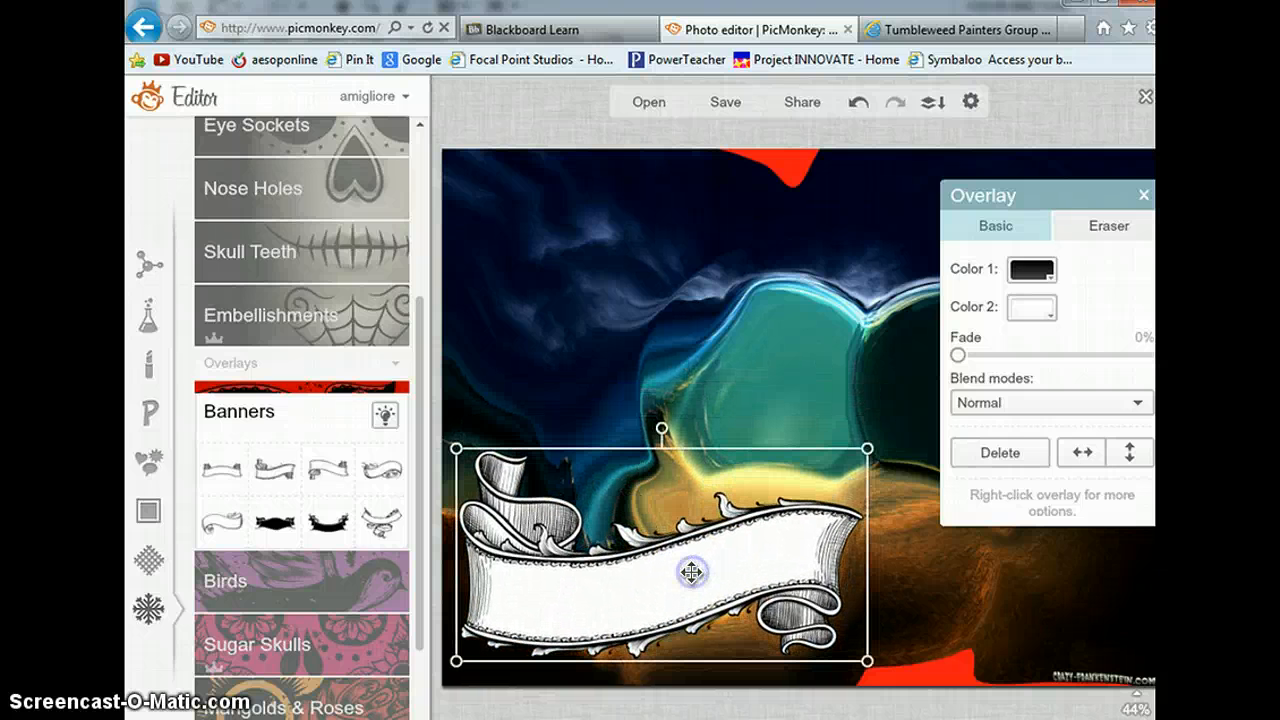
{"action": "left_click_drag", "start_coordinate": [867, 449], "coordinate": [846, 455]}
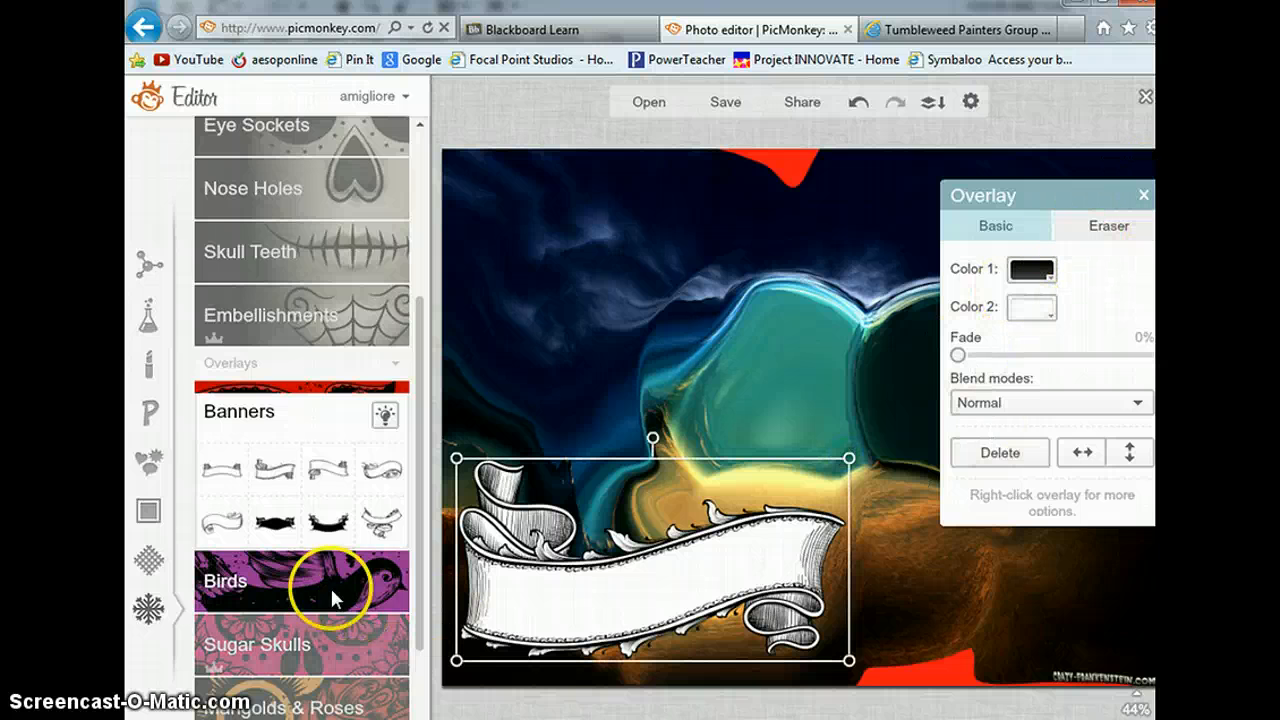
Move the ribbon banner to the middle of the image and add the text ART in the La Belle Aurore font.
{"action": "left_click_drag", "start_coordinate": [570, 605], "coordinate": [691, 483]}
{"action": "left_click", "coordinate": [616, 370]}
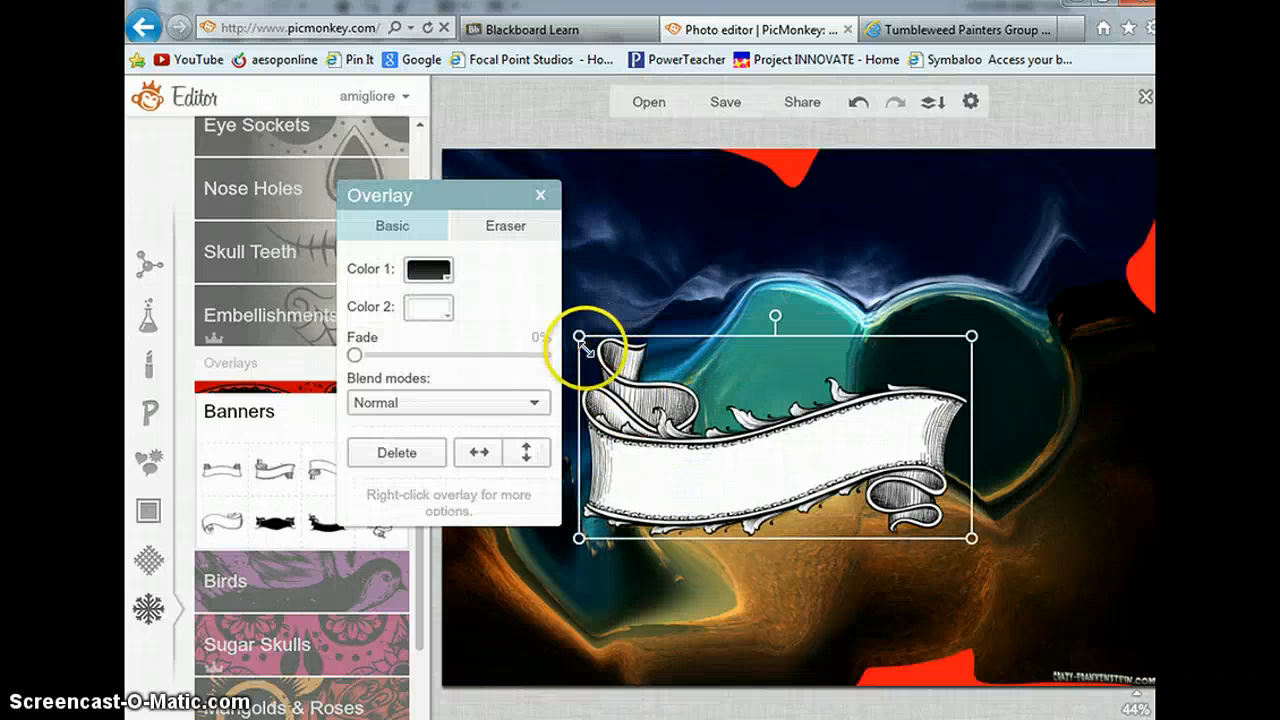
{"action": "left_click", "coordinate": [158, 410]}
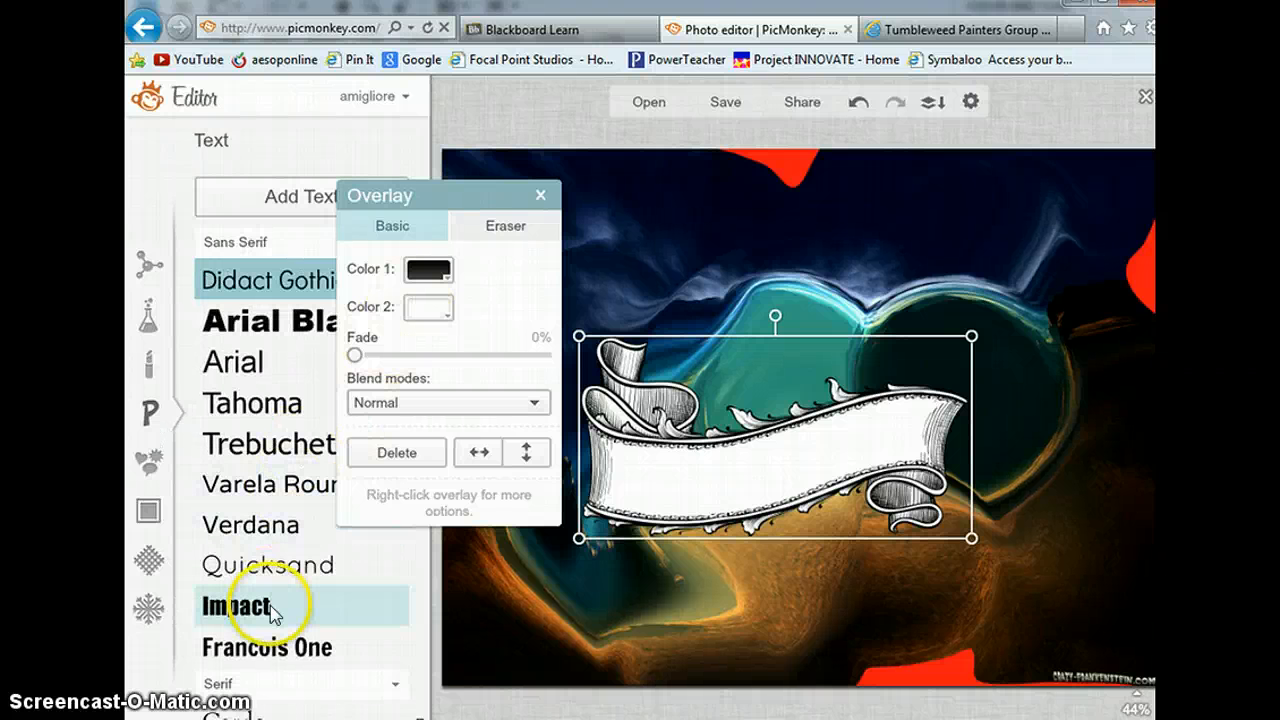
{"action": "left_click", "coordinate": [420, 716]}
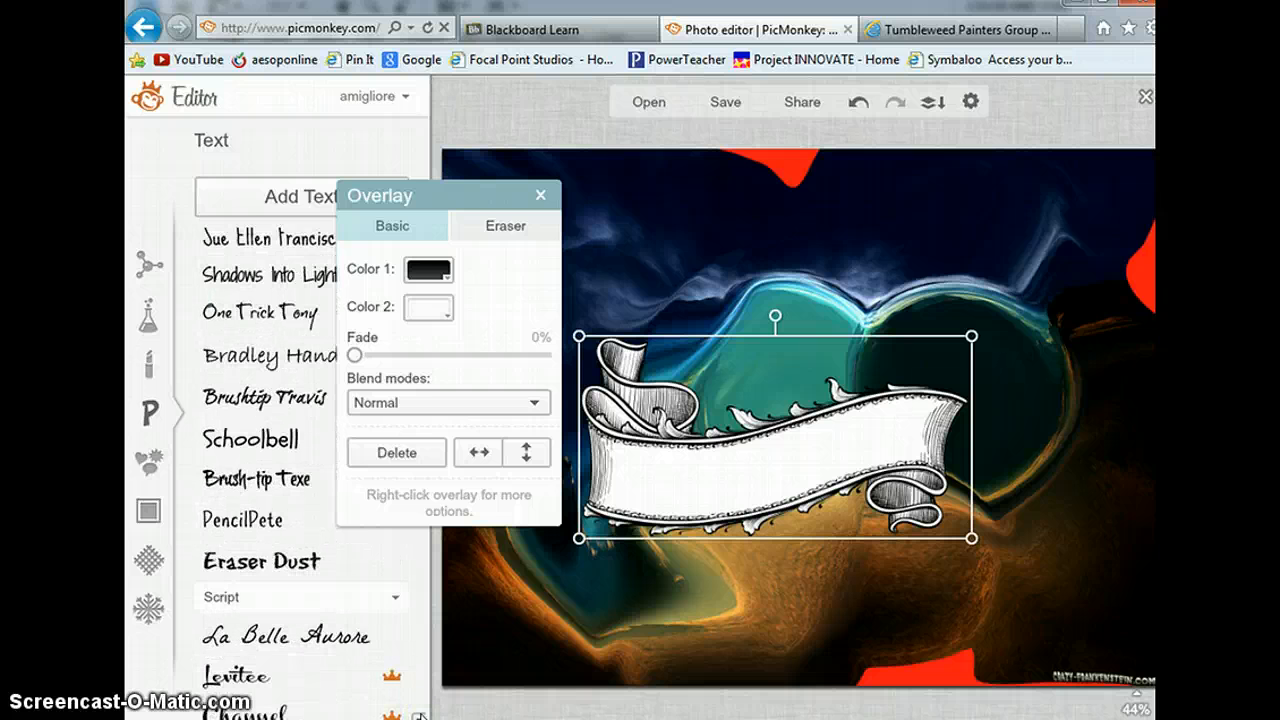
{"action": "left_click", "coordinate": [345, 636]}
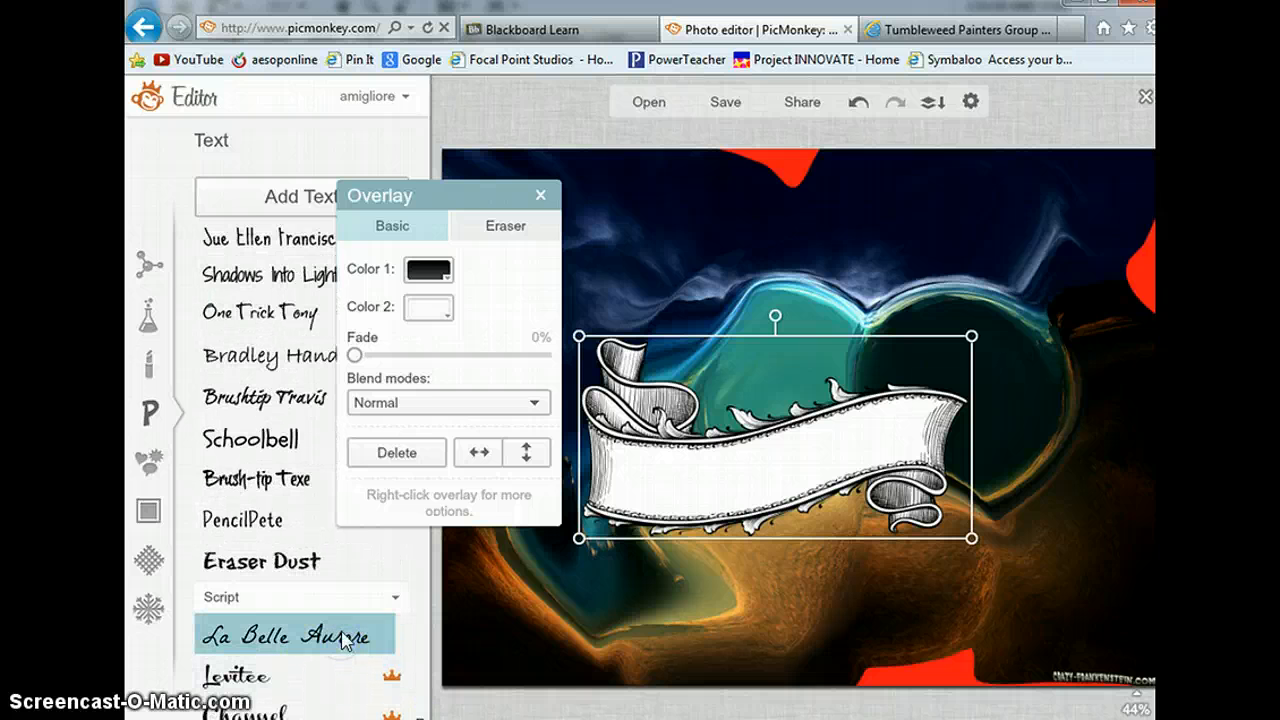
{"action": "left_click", "coordinate": [291, 203]}
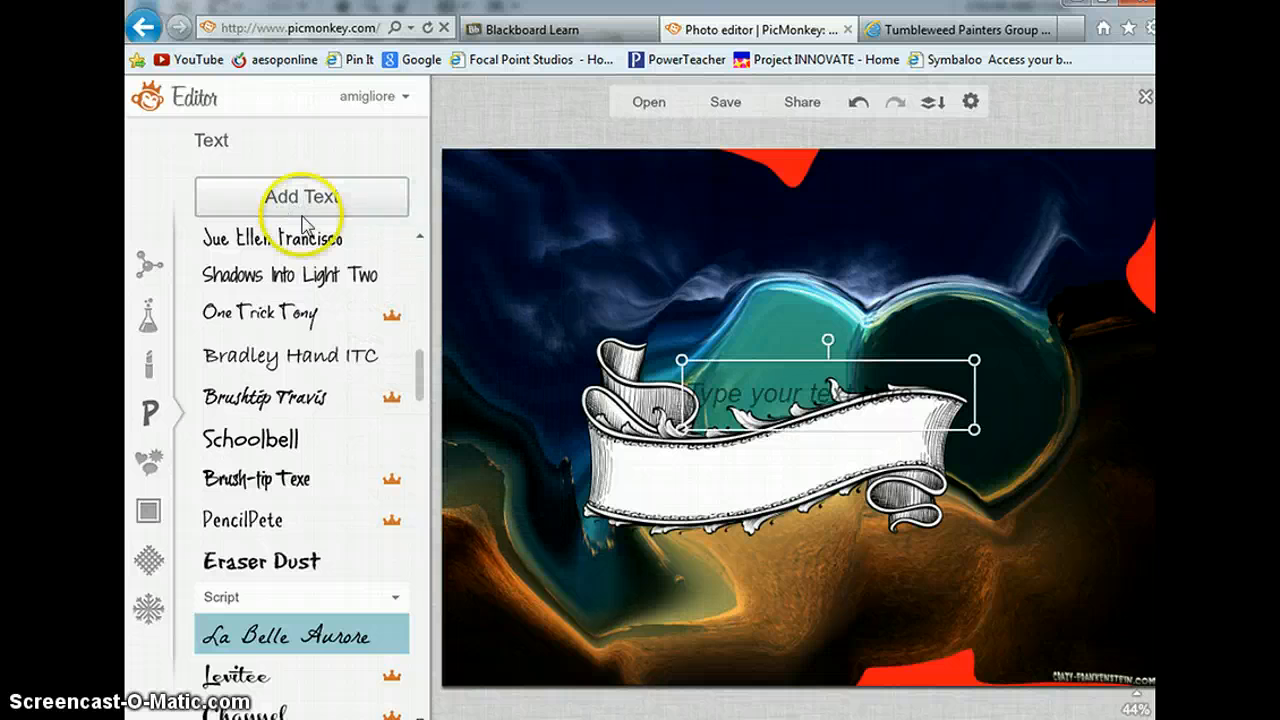
{"action": "left_click", "coordinate": [719, 391]}
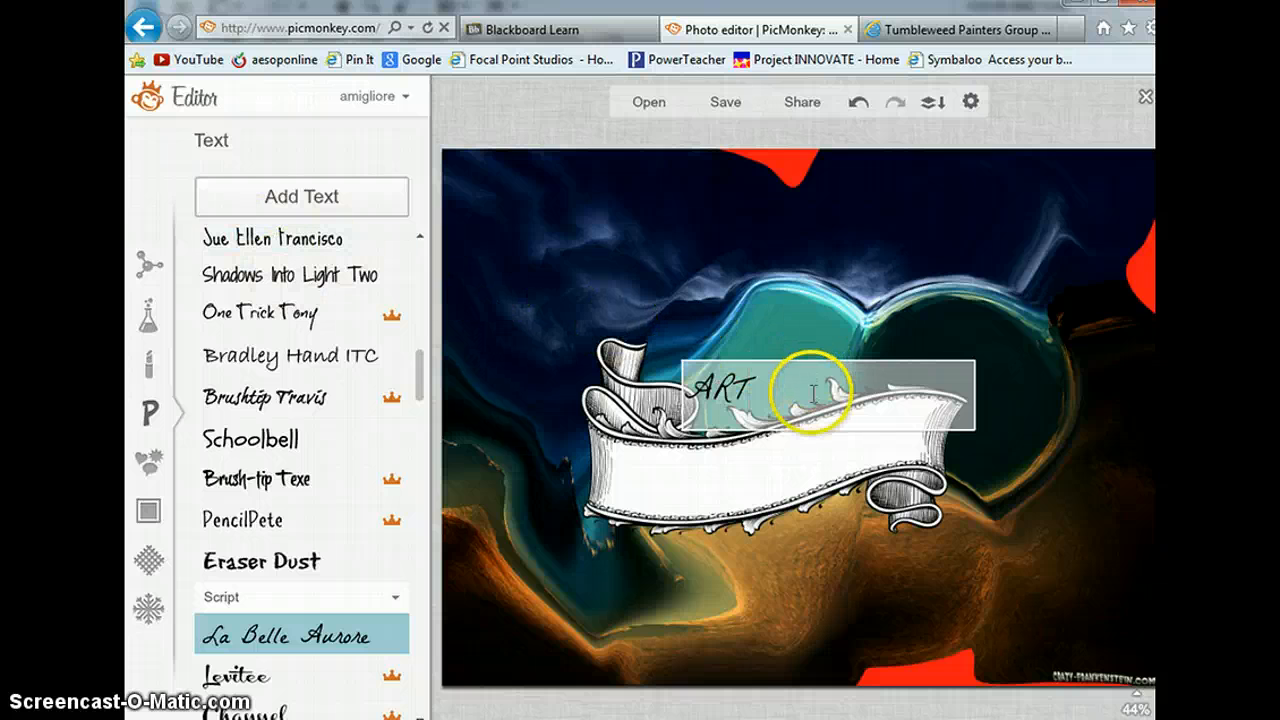
Place the ART text on the ribbon banner and rotate it slightly counterclockwise to follow the ribbon's slope.
{"action": "left_click", "coordinate": [765, 402]}
{"action": "left_click_drag", "start_coordinate": [765, 402], "coordinate": [732, 493]}
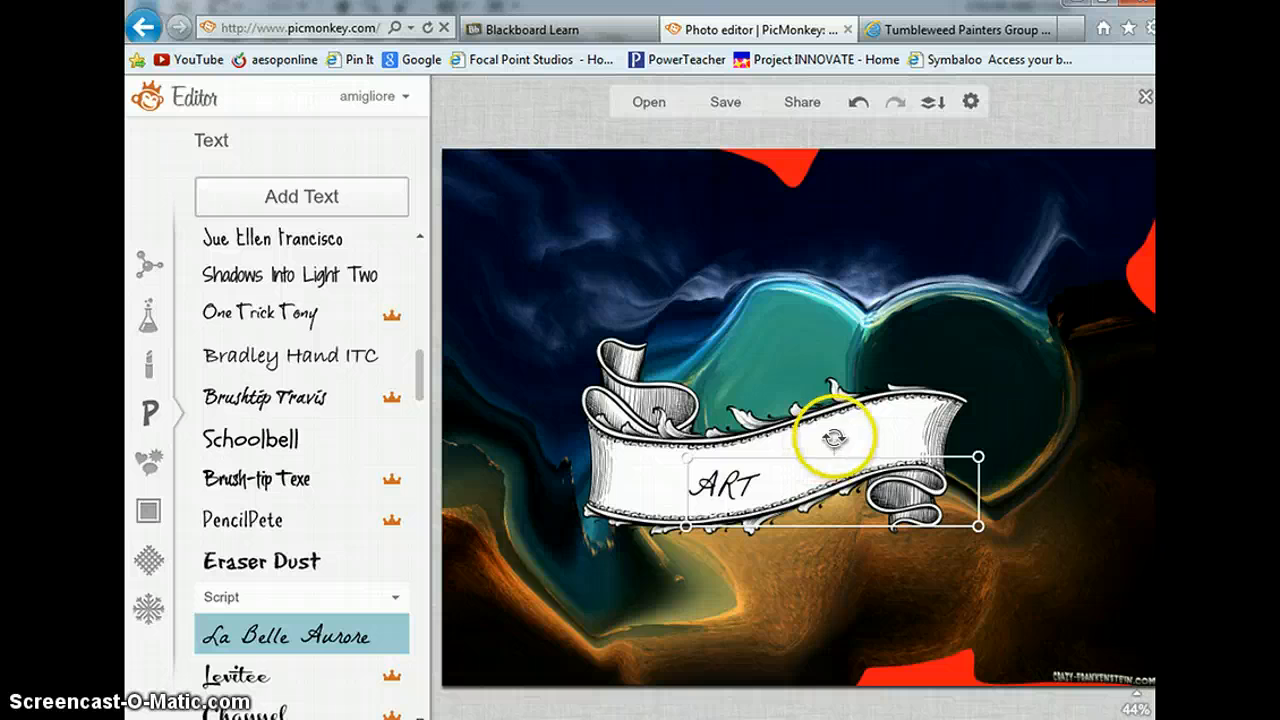
{"action": "left_click_drag", "start_coordinate": [834, 438], "coordinate": [800, 452]}
{"action": "left_click_drag", "start_coordinate": [743, 486], "coordinate": [713, 485]}
{"action": "left_click", "coordinate": [764, 470]}
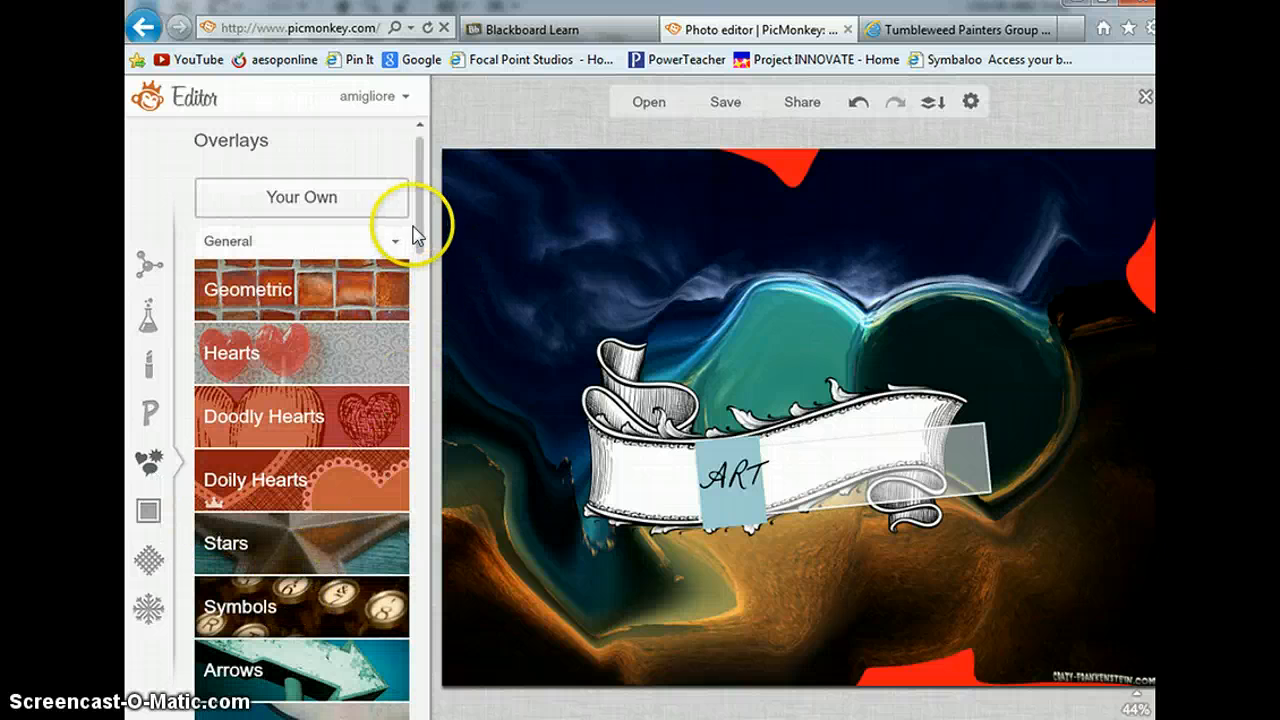
Add the dotted divider with double border lines from the Scrapbooky Flourishes overlays to the image.
{"action": "left_click_drag", "start_coordinate": [419, 238], "coordinate": [403, 495]}
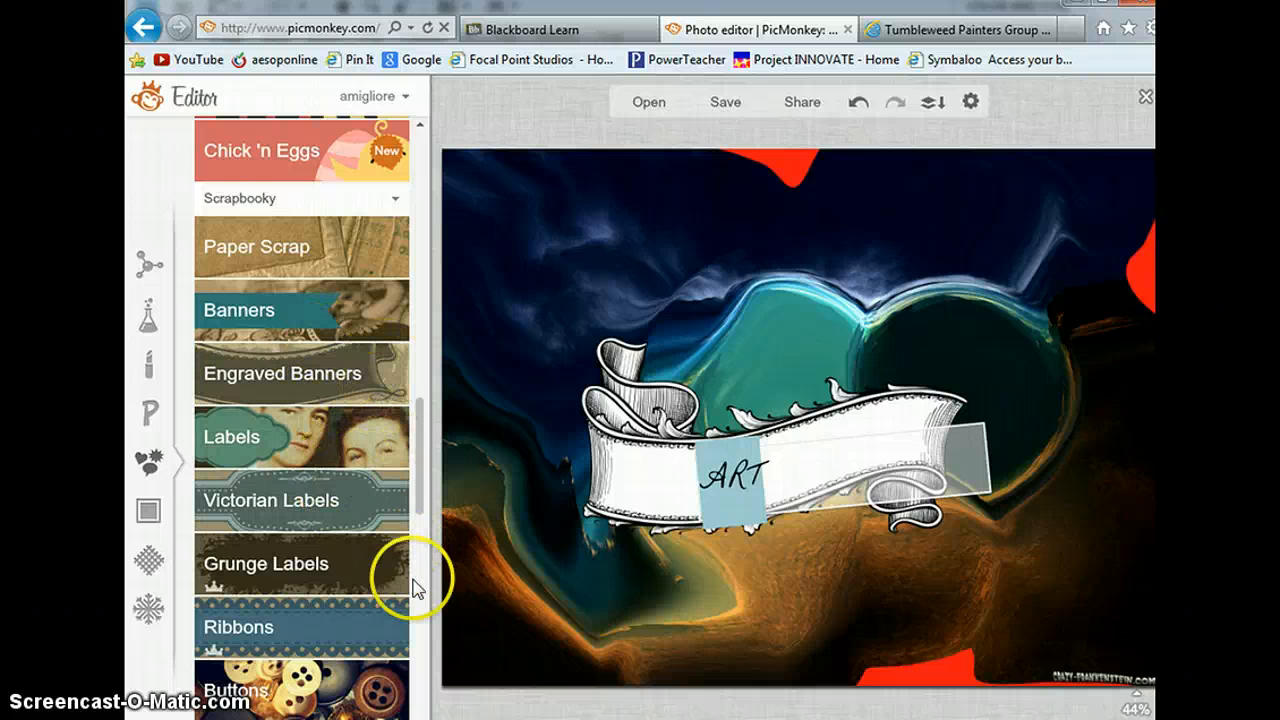
{"action": "left_click_drag", "start_coordinate": [420, 486], "coordinate": [418, 572]}
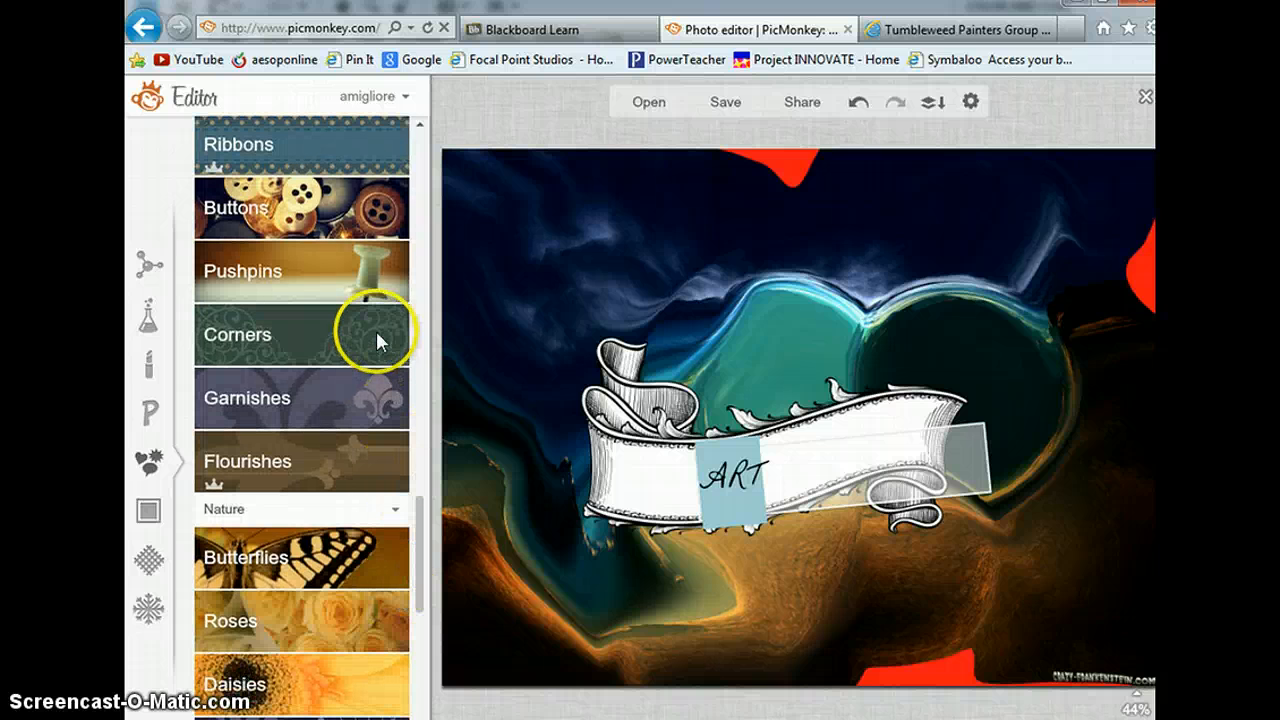
{"action": "left_click", "coordinate": [352, 480]}
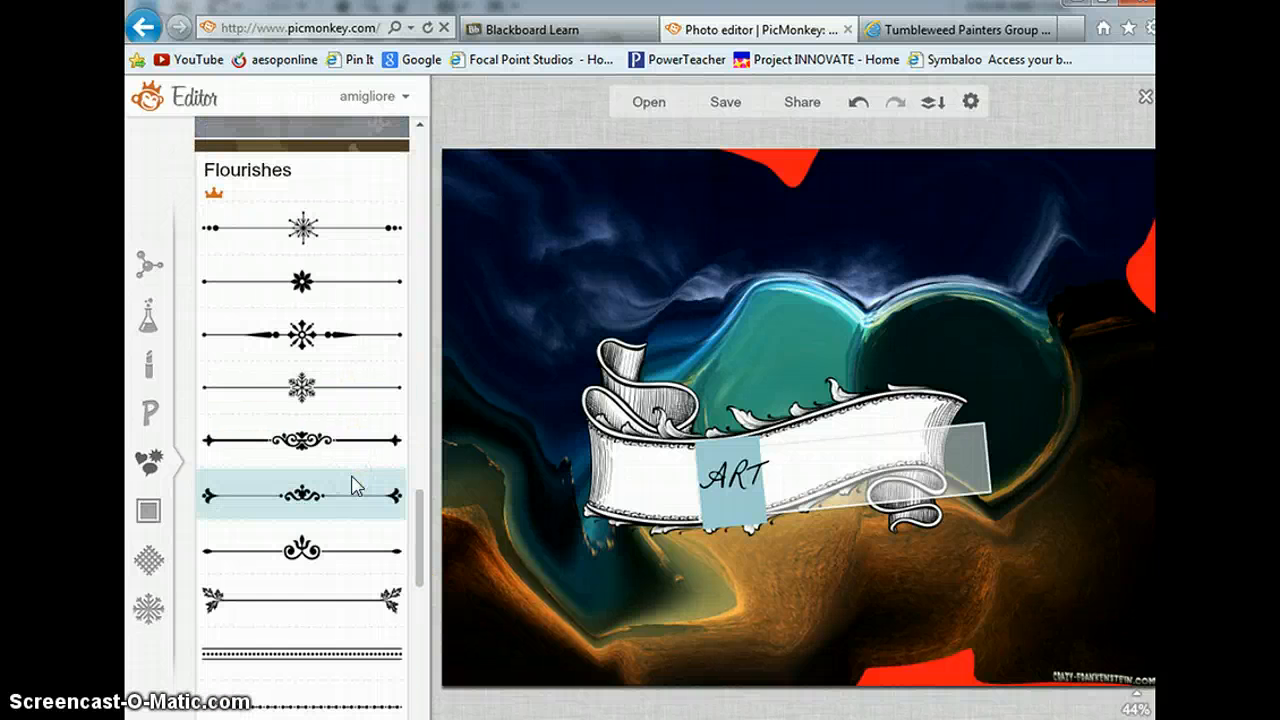
{"action": "left_click_drag", "start_coordinate": [417, 509], "coordinate": [420, 572]}
{"action": "left_click", "coordinate": [323, 252]}
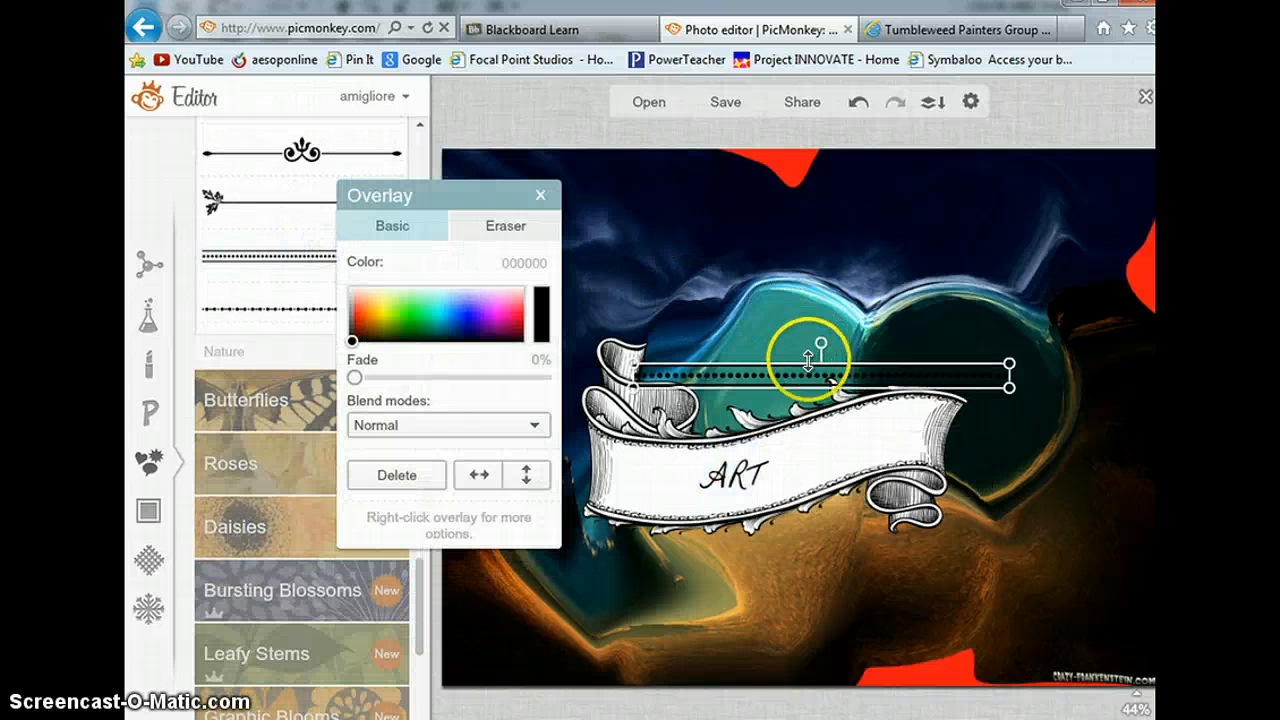
Enlarge the dotted divider, fit it into the image's upper-left corner, and recolor it to FFD1A8.
{"action": "left_click_drag", "start_coordinate": [800, 357], "coordinate": [638, 183]}
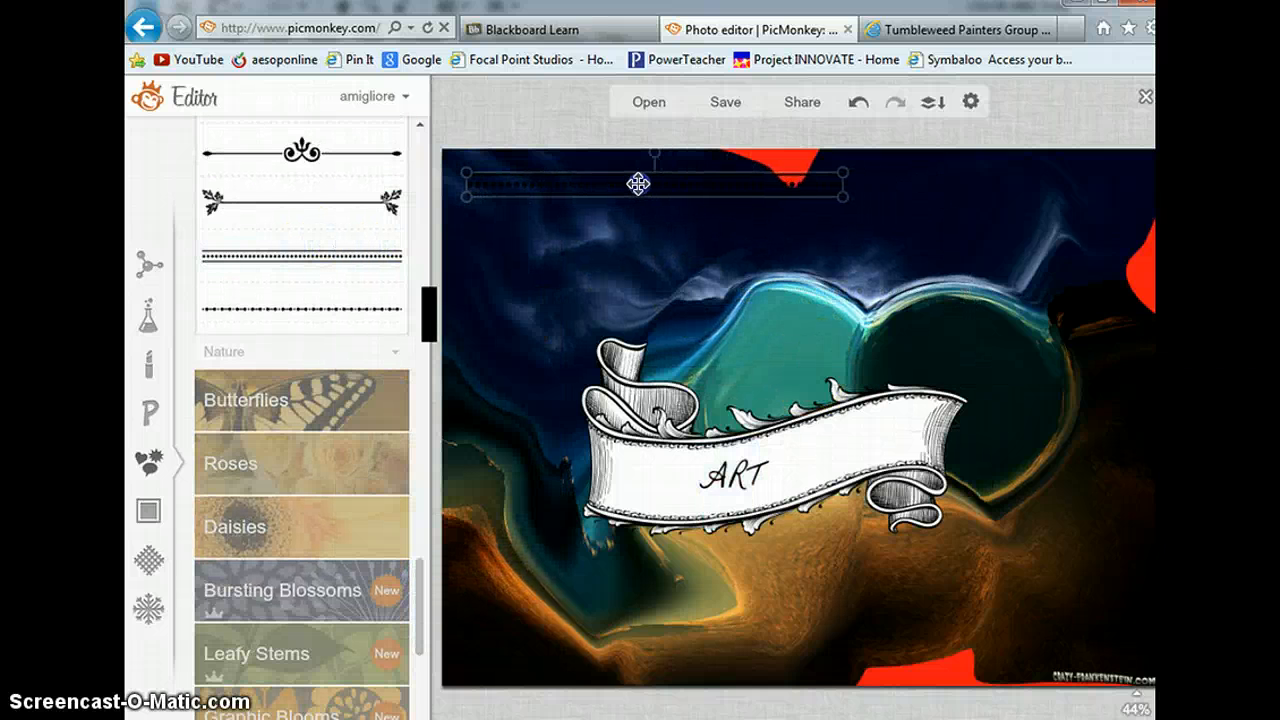
{"action": "left_click_drag", "start_coordinate": [843, 196], "coordinate": [1012, 196]}
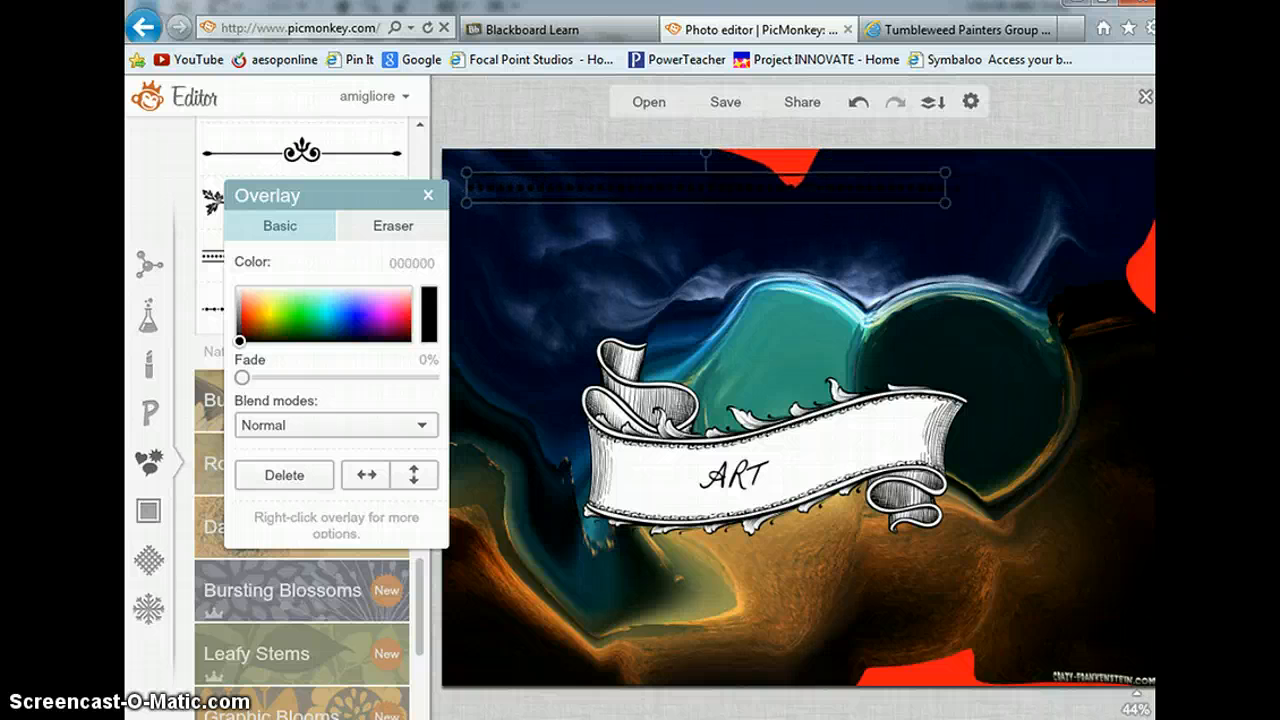
{"action": "left_click", "coordinate": [256, 297]}
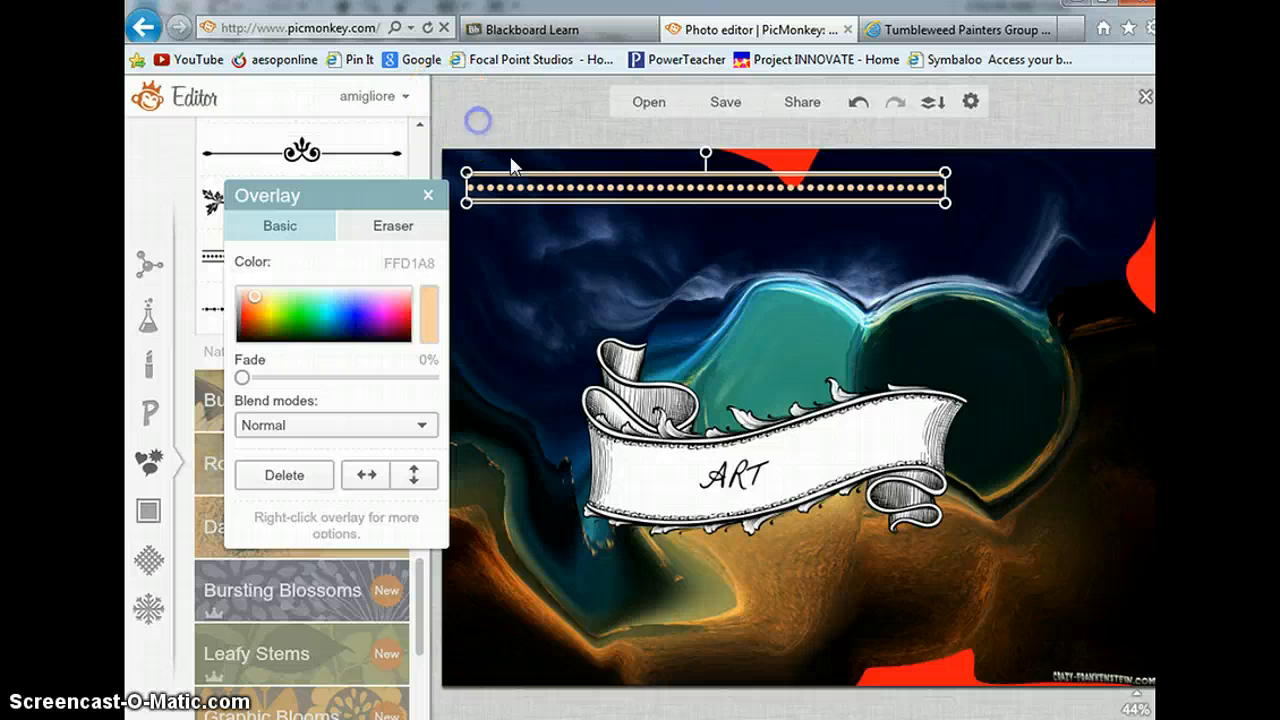
{"action": "left_click_drag", "start_coordinate": [526, 191], "coordinate": [503, 178]}
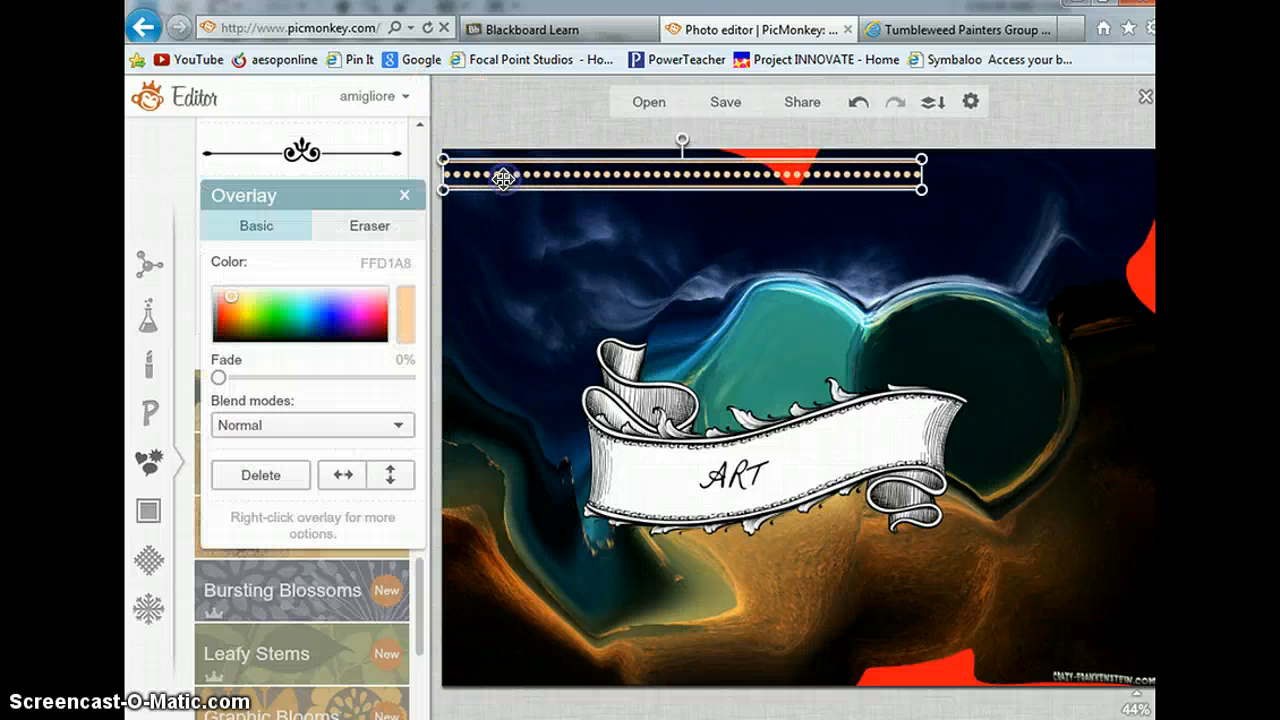
Duplicate the dotted divider and align the copy with the original to continue the border along the image's upper edge.
{"action": "right_click", "coordinate": [905, 182]}
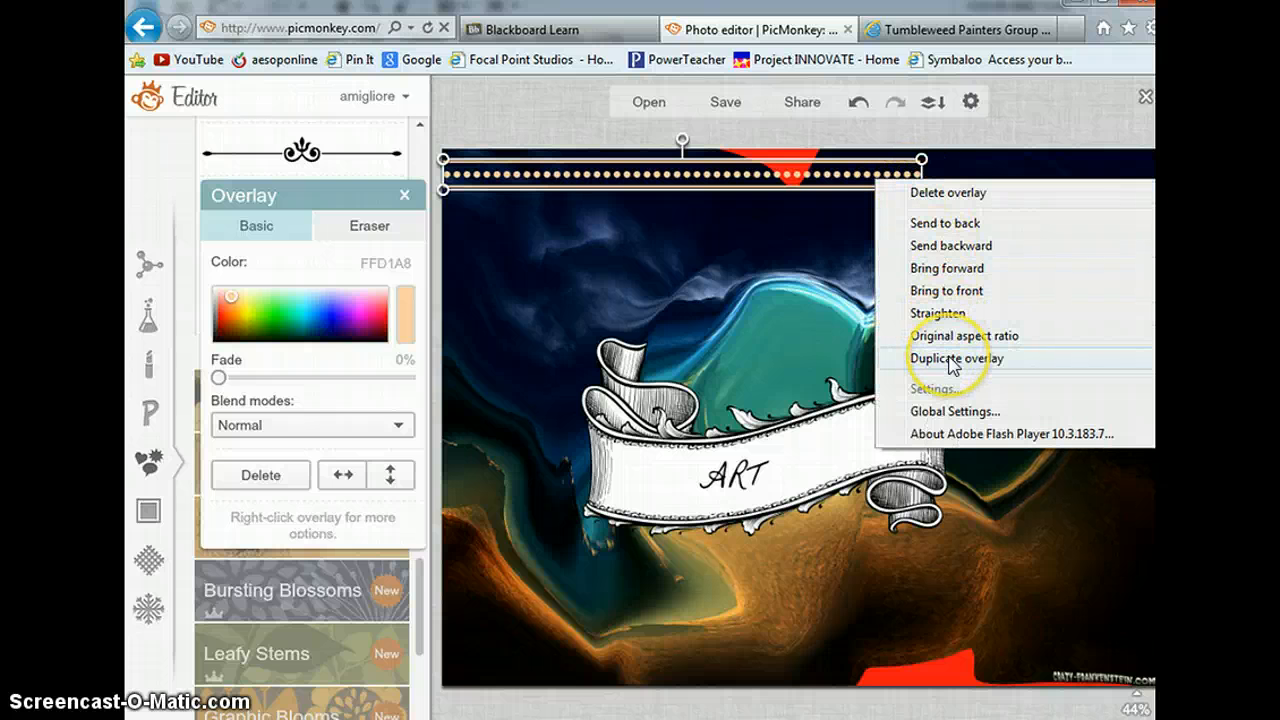
{"action": "left_click", "coordinate": [958, 268]}
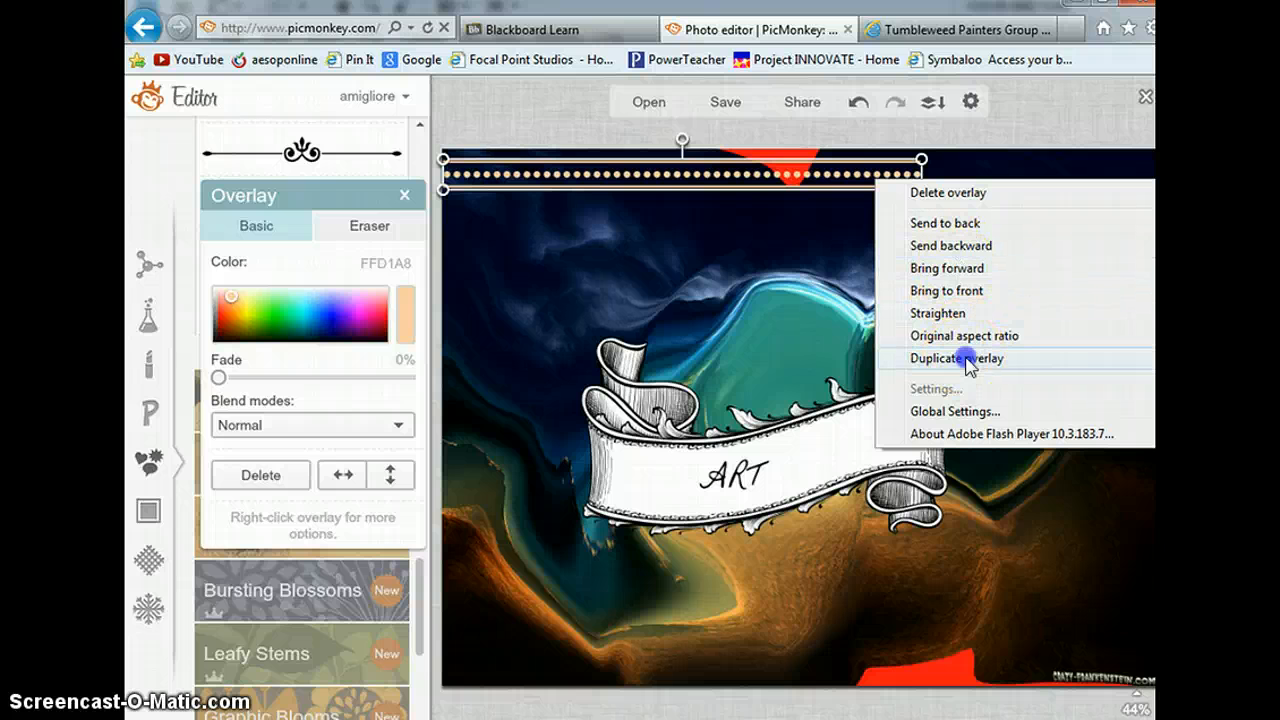
{"action": "left_click", "coordinate": [968, 362]}
{"action": "left_click_drag", "start_coordinate": [890, 184], "coordinate": [1160, 190]}
{"action": "left_click_drag", "start_coordinate": [1016, 190], "coordinate": [1063, 177]}
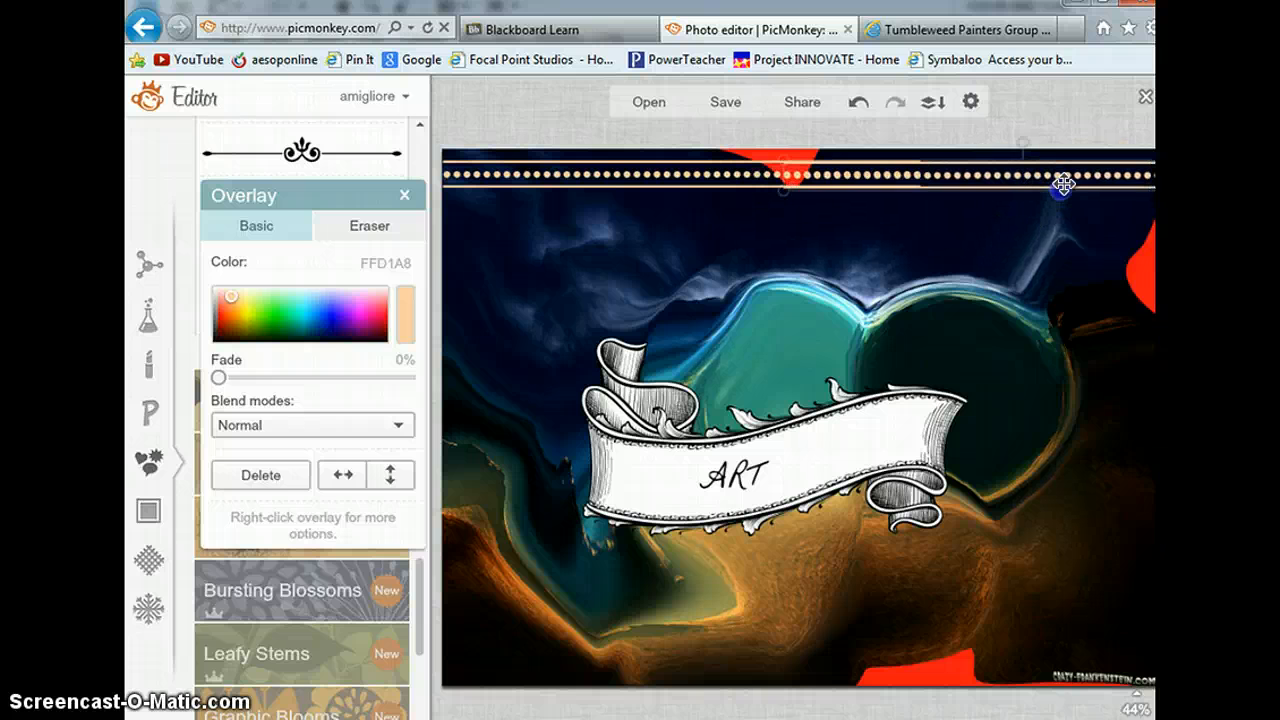
{"action": "left_click", "coordinate": [789, 157]}
{"action": "left_click", "coordinate": [944, 160]}
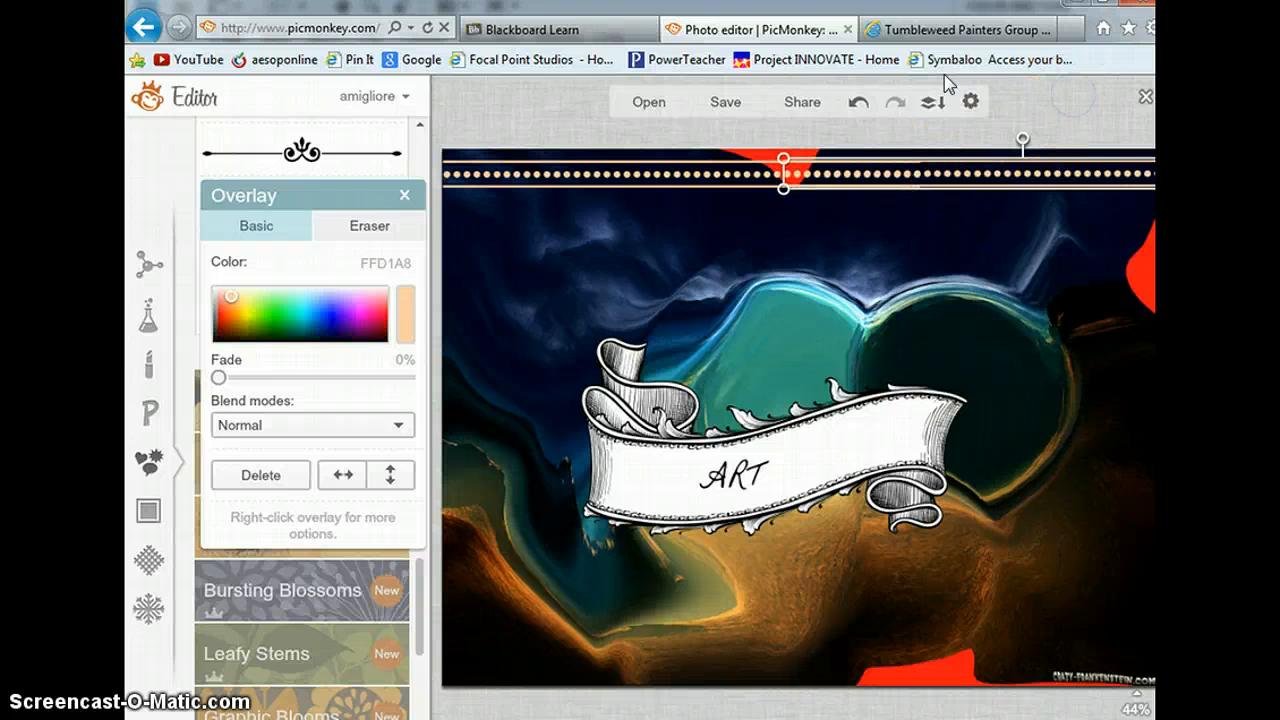
{"action": "left_click", "coordinate": [538, 344]}
{"action": "left_click", "coordinate": [770, 478]}
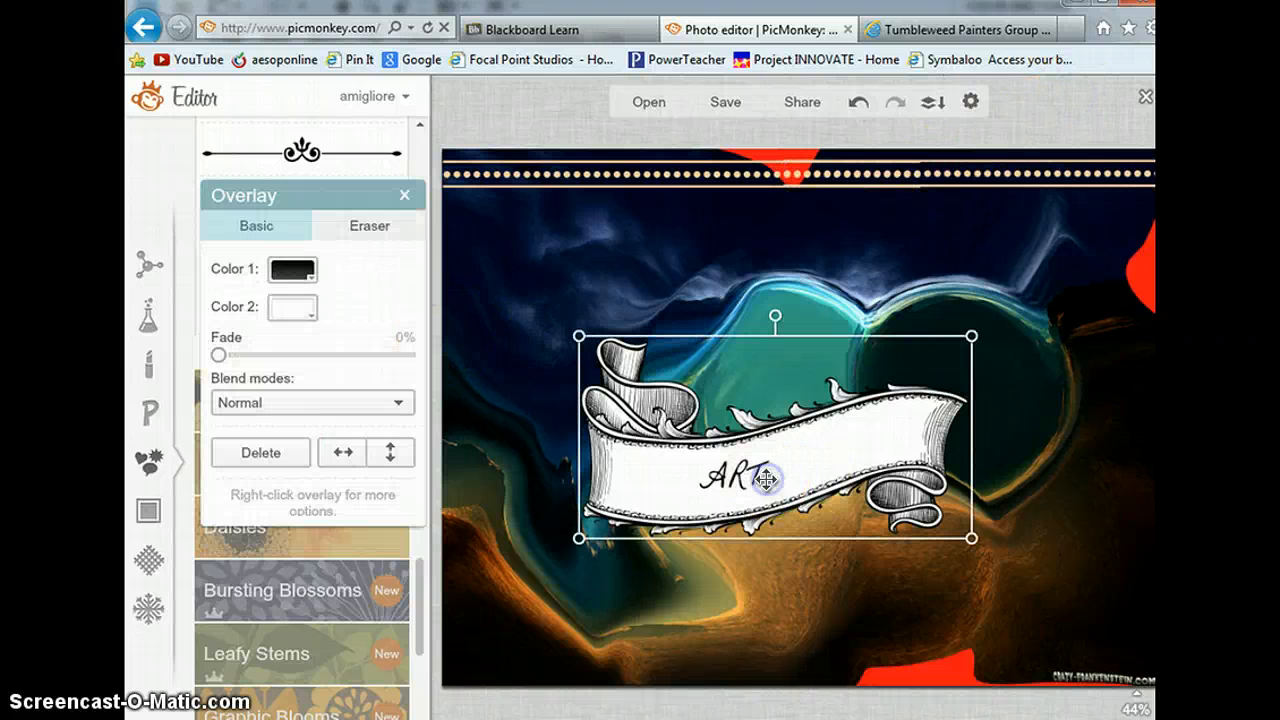
{"action": "left_click", "coordinate": [790, 415]}
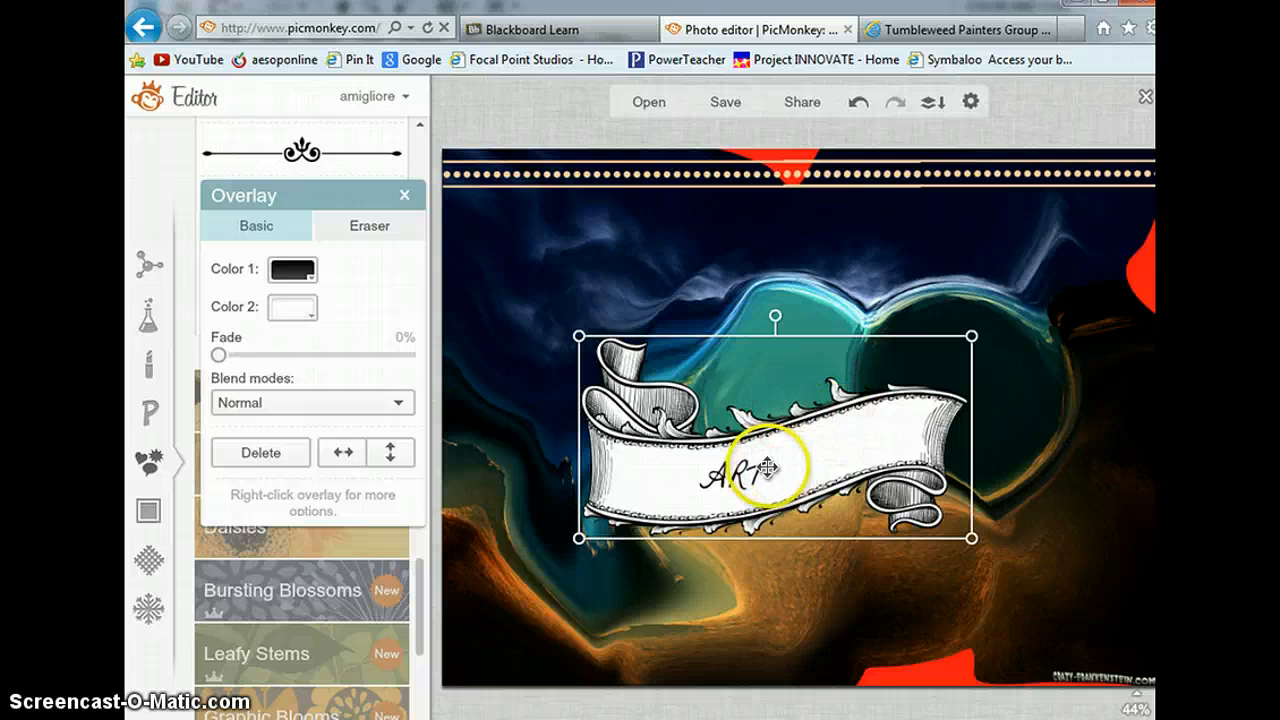
{"action": "left_click", "coordinate": [1035, 385]}
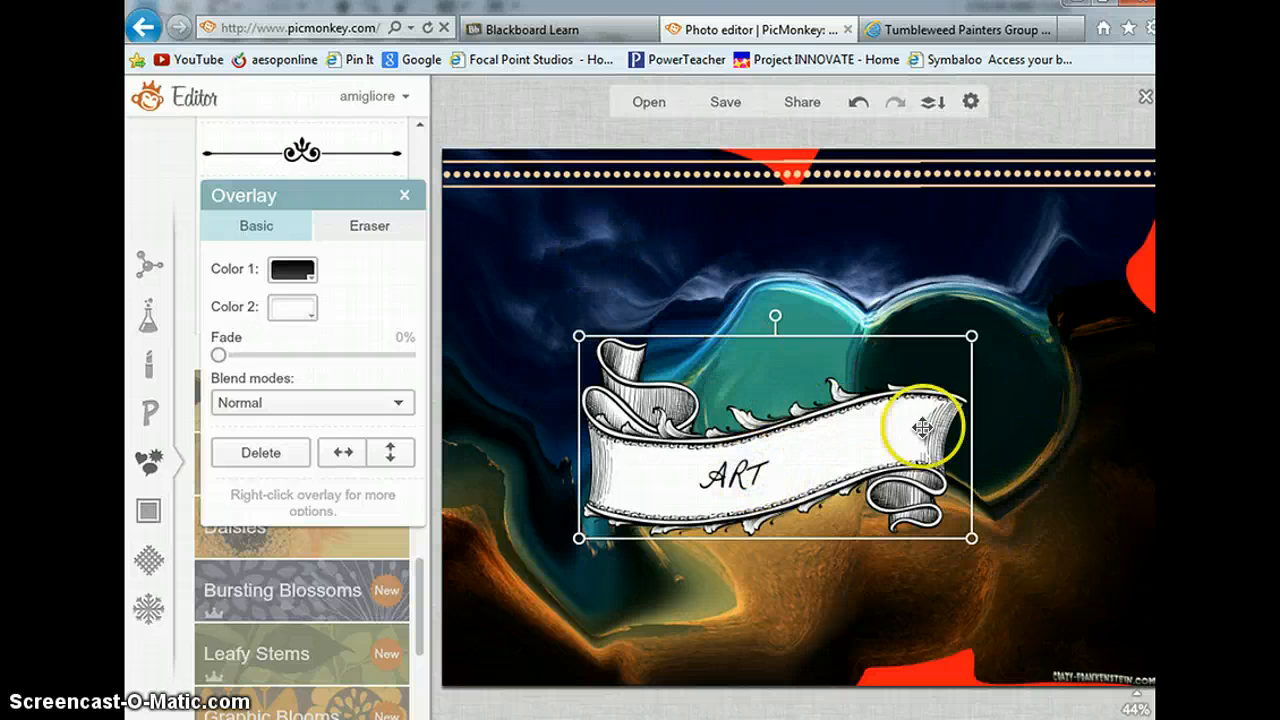